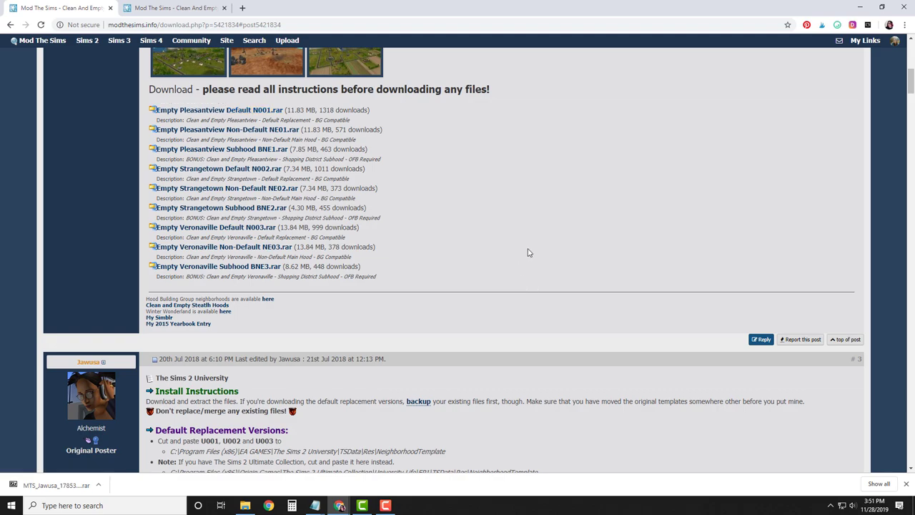
# Download the Default replacement archives for the three empty universities: SimStateUniversity U001, LaFiestaTech U002 and AkademieLeTour U003.
pyautogui.scroll(-10, 529, 254)
pyautogui.scroll(-1, 529, 253)
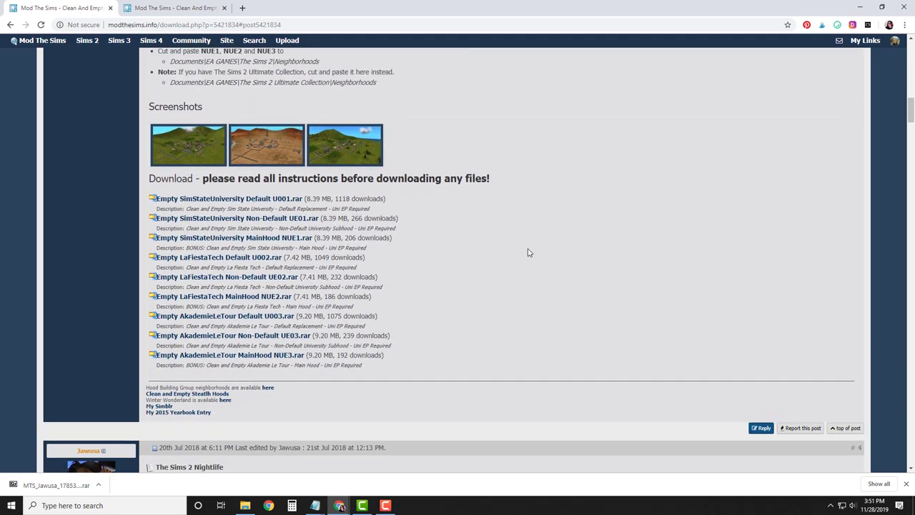
pyautogui.click(227, 202)
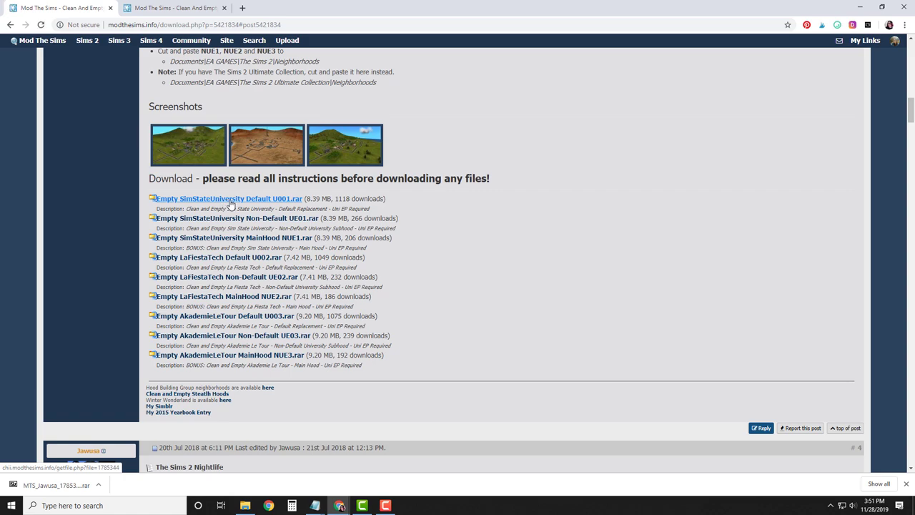
pyautogui.click(228, 259)
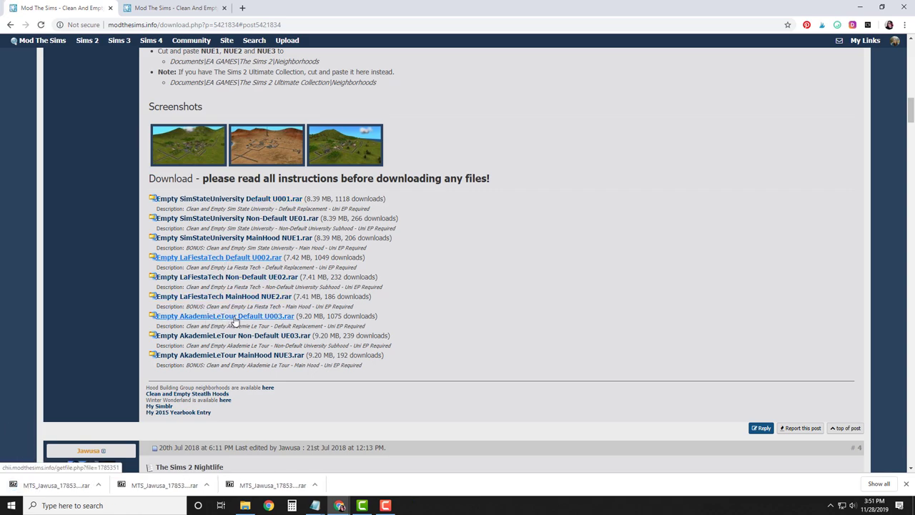
pyautogui.click(232, 321)
# Download the Empty Downtown Default D001 and Empty BluewaterVillage Default B001 archives from the Nightlife and Open For Business posts.
pyautogui.scroll(-6, 667, 274)
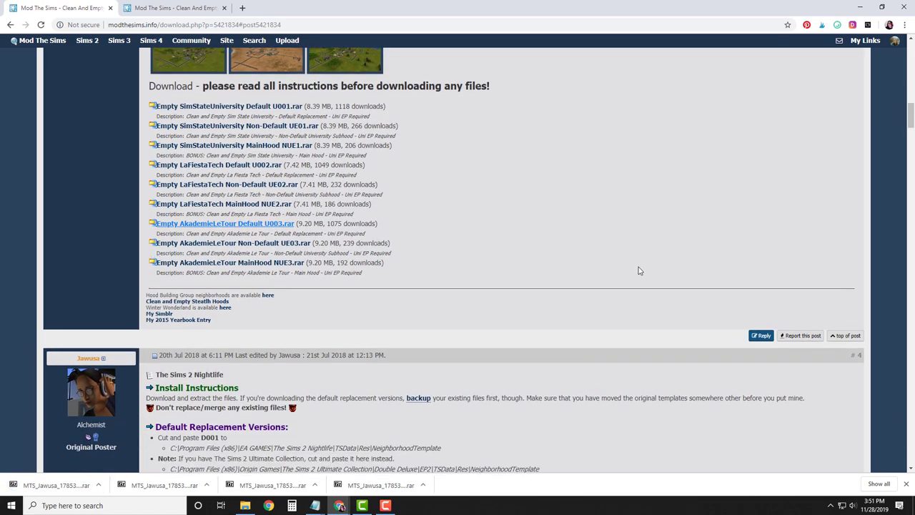
pyautogui.scroll(-3, 640, 270)
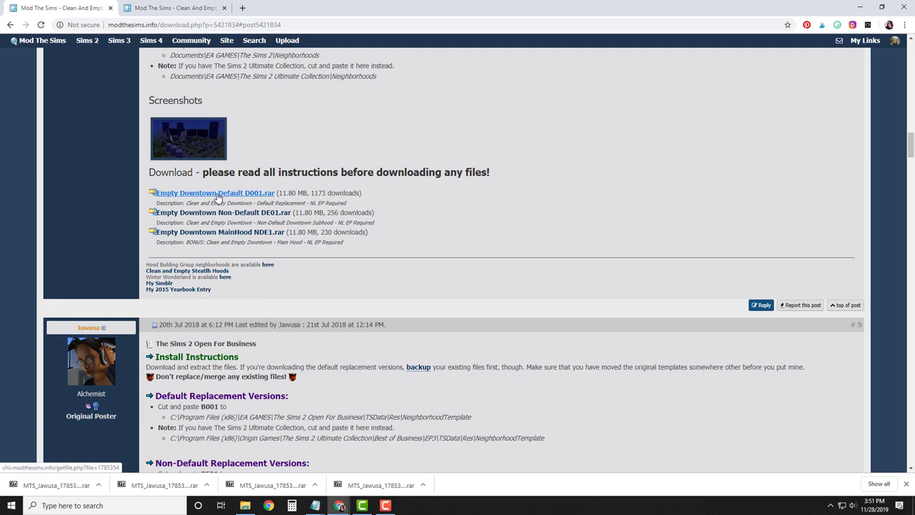
pyautogui.click(218, 198)
pyautogui.scroll(5, 477, 194)
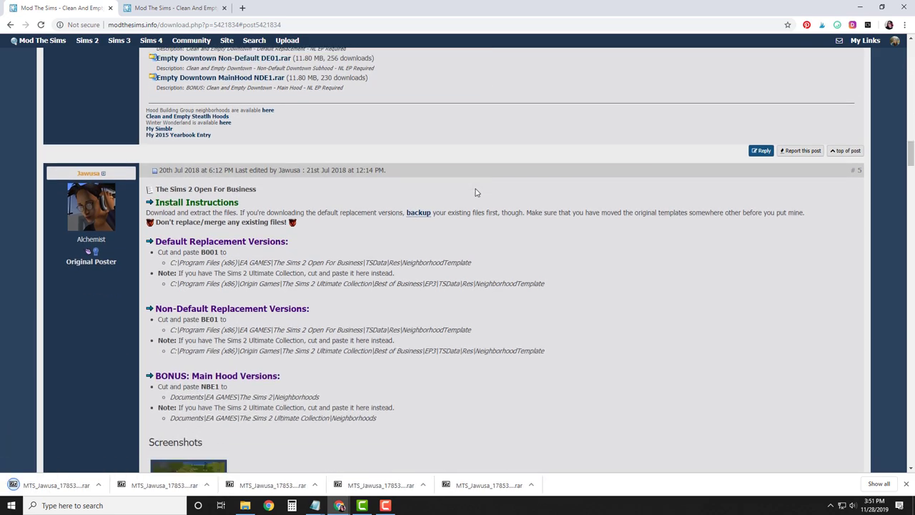
pyautogui.scroll(-5, 476, 192)
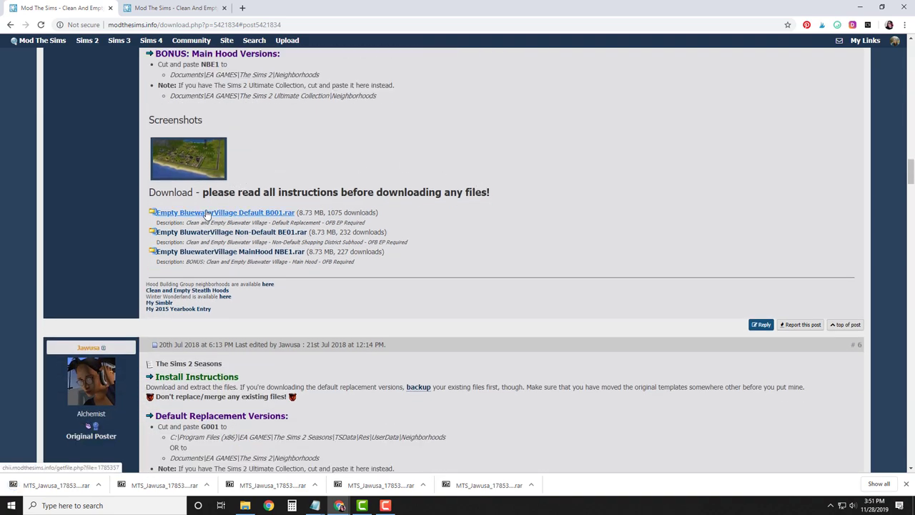
pyautogui.click(206, 214)
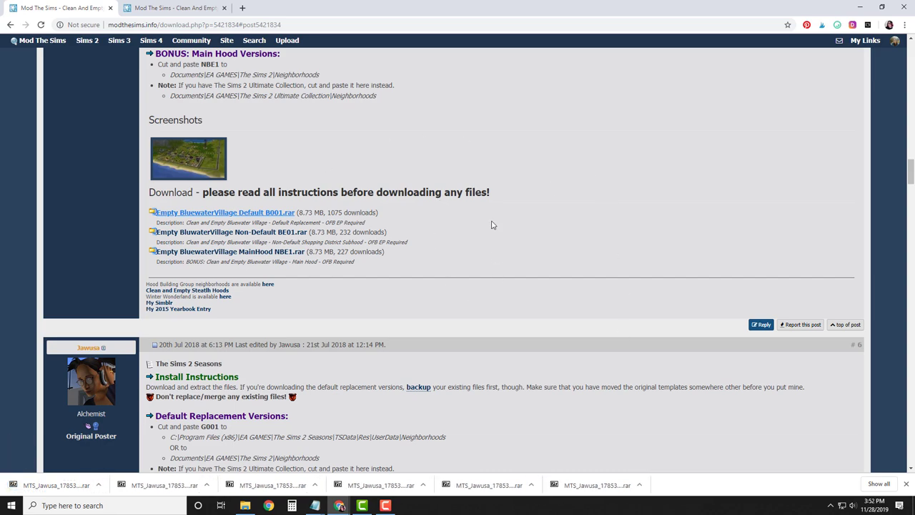
# Download the Hobbies F002.rar and Magic E002.rar files from the Clean And Empty Stealth Hood Templates page.
pyautogui.click(205, 8)
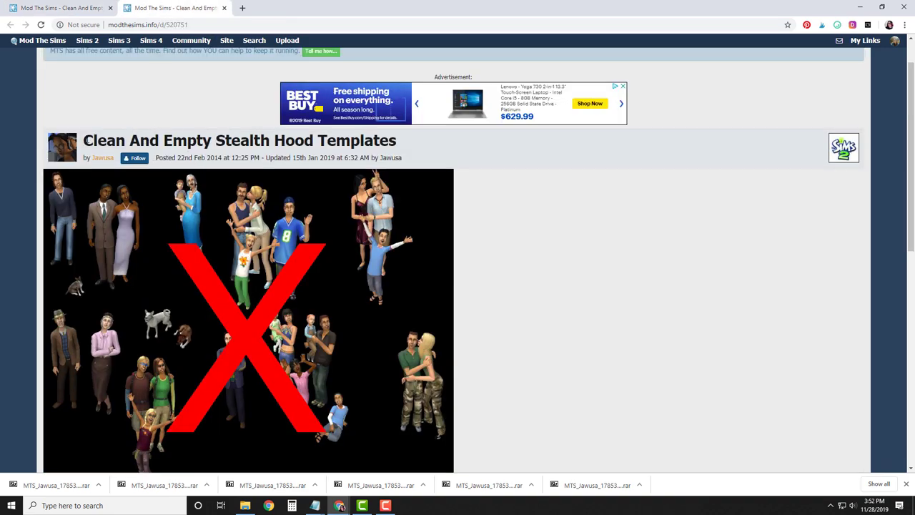
pyautogui.scroll(-5, 523, 260)
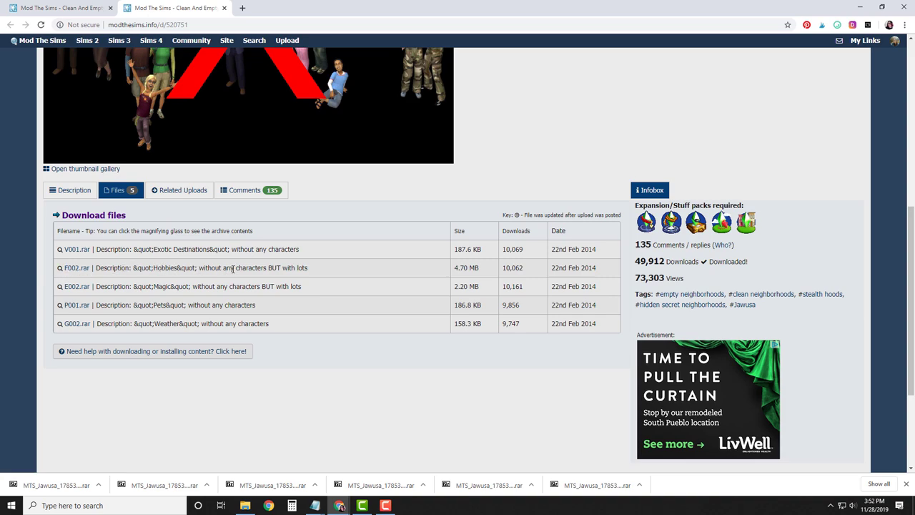
pyautogui.click(74, 268)
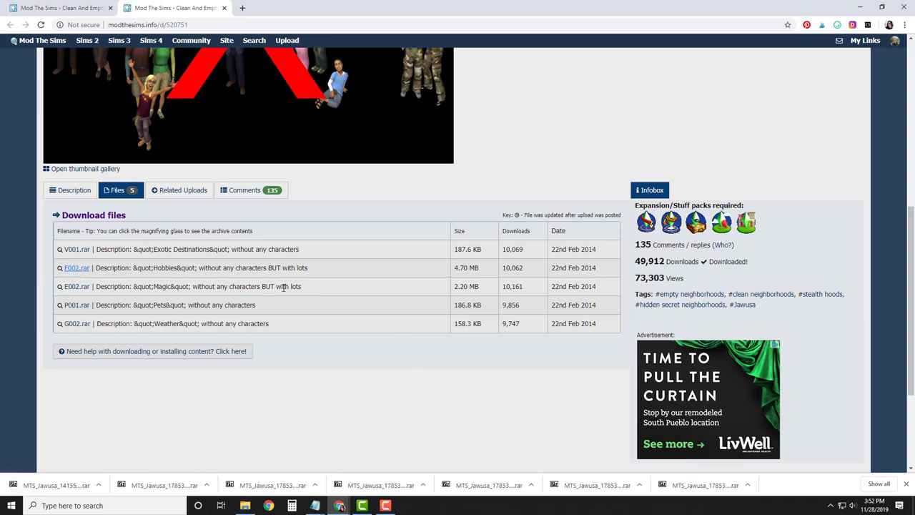
pyautogui.click(74, 286)
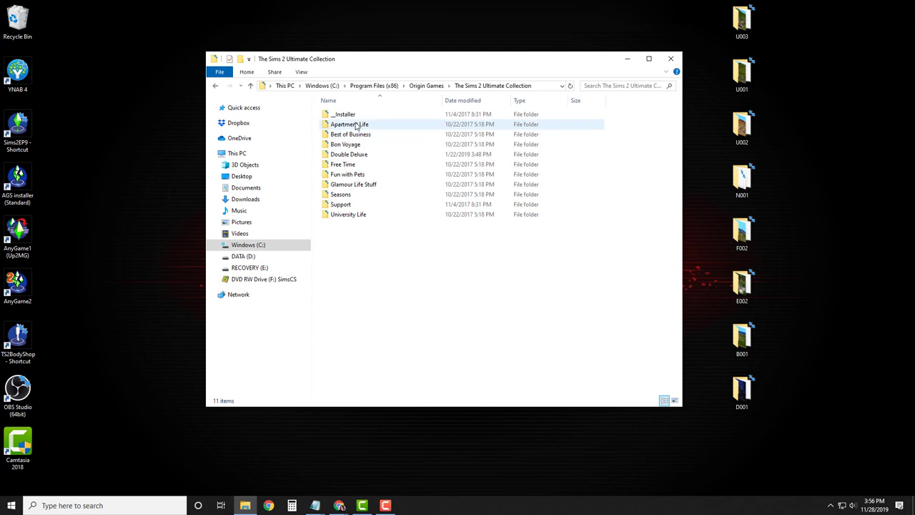
pyautogui.moveTo(356, 154); pyautogui.dragTo(354, 229)
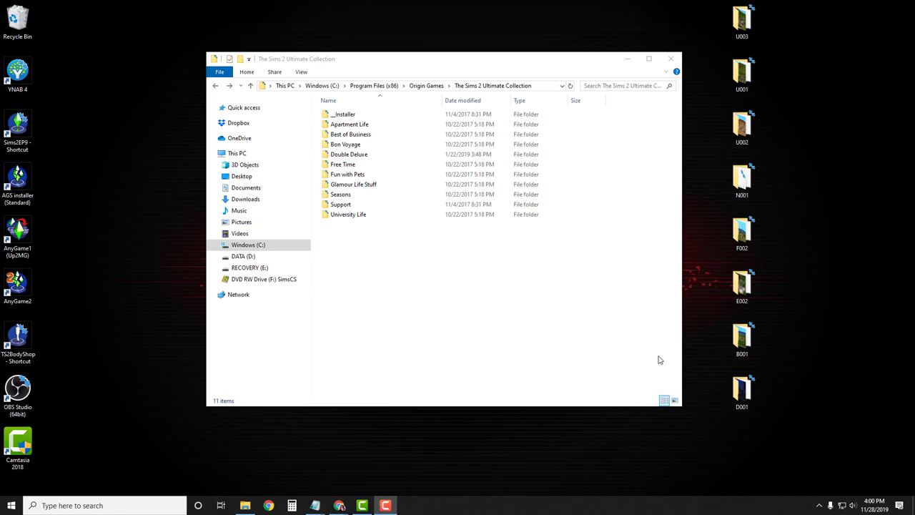
# Create a new folder on the desktop named Sims 2 Hood Backups.
pyautogui.rightClick(120, 244)
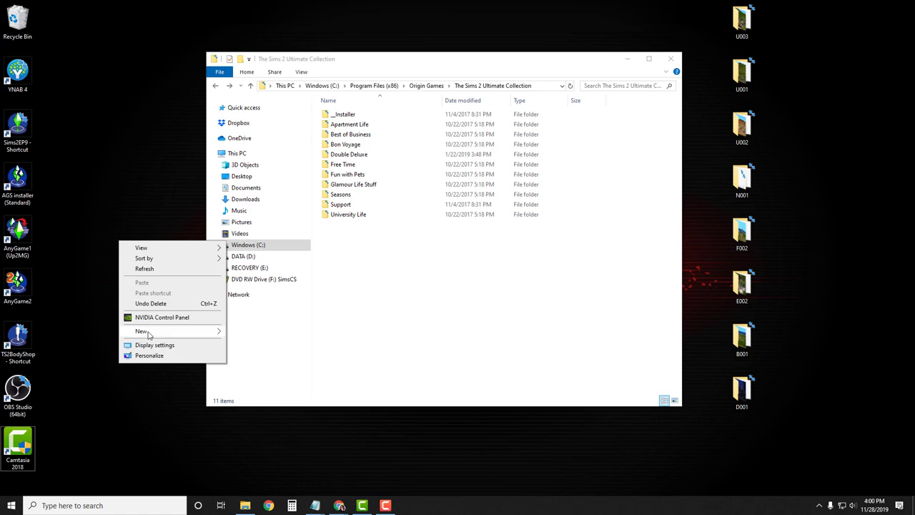
pyautogui.moveTo(148, 332)
pyautogui.click(254, 333)
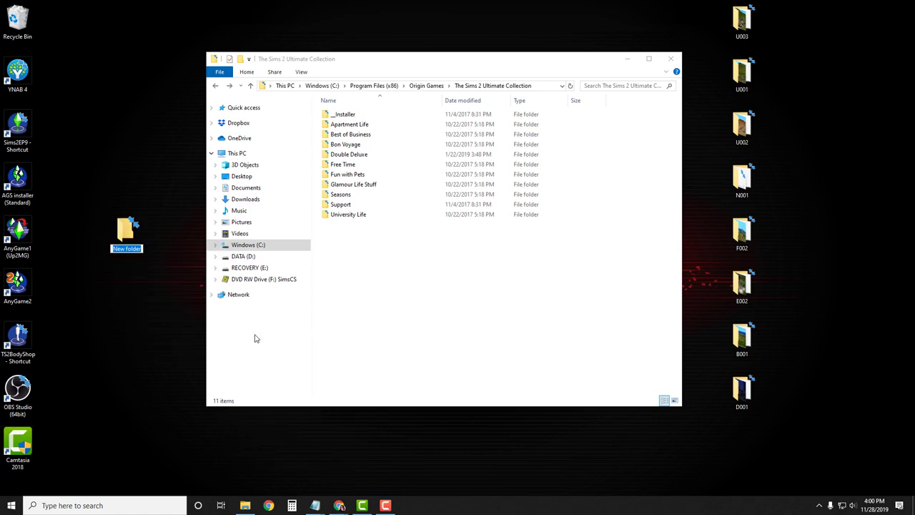
pyautogui.write('Sims 2 Hood Backu')
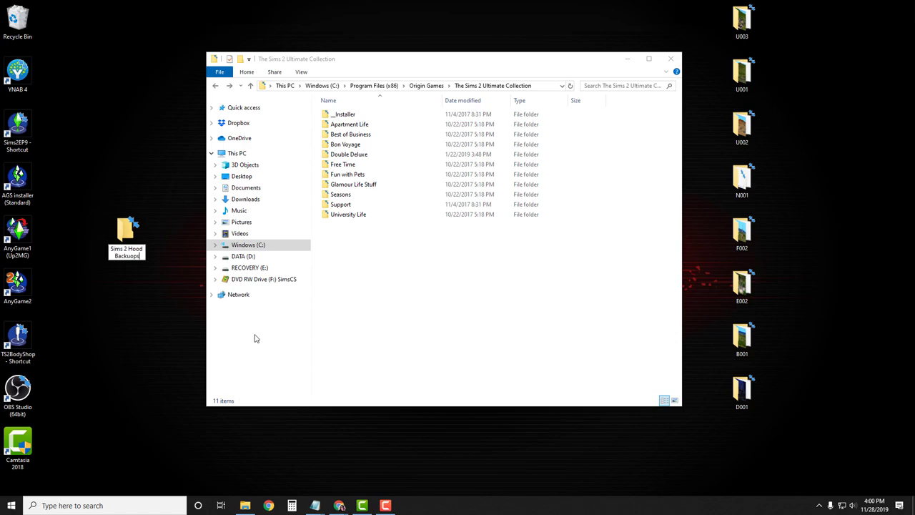
pyautogui.write('ps')
pyautogui.press('Return')
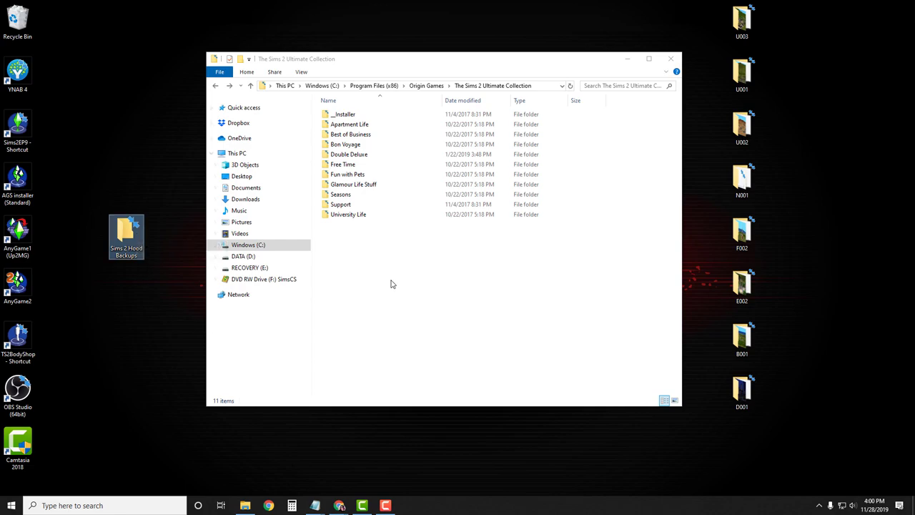
# Open the Sims 2 Hood Backups folder and arrange its window beside The Sims 2 Ultimate Collection window.
pyautogui.doubleClick(126, 243)
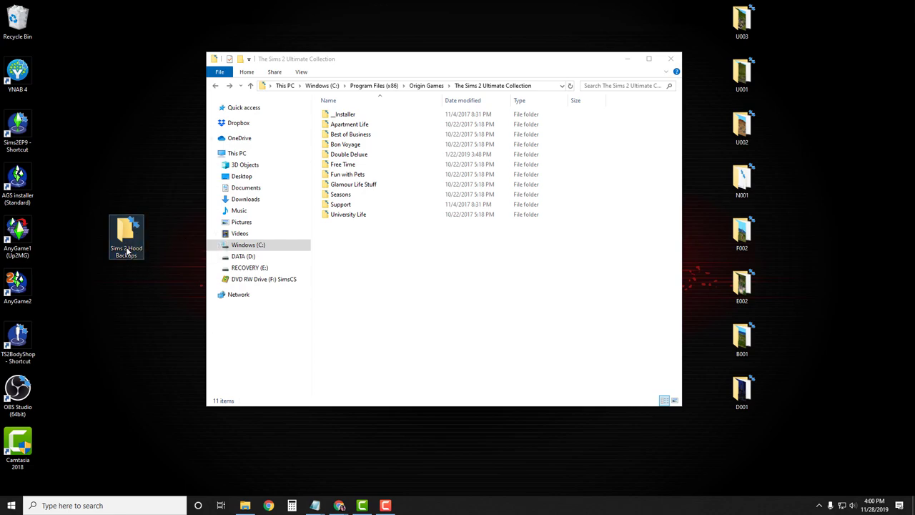
pyautogui.moveTo(373, 78); pyautogui.dragTo(150, 70)
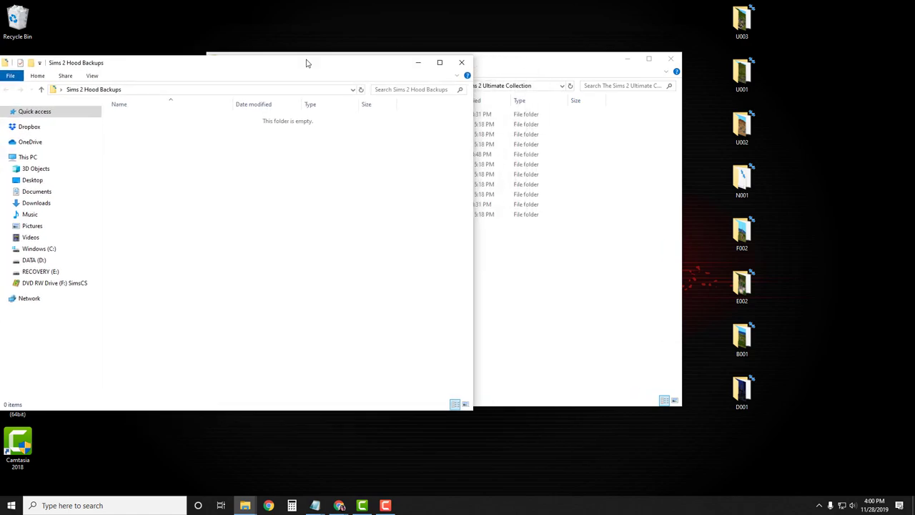
pyautogui.moveTo(518, 69); pyautogui.dragTo(705, 71)
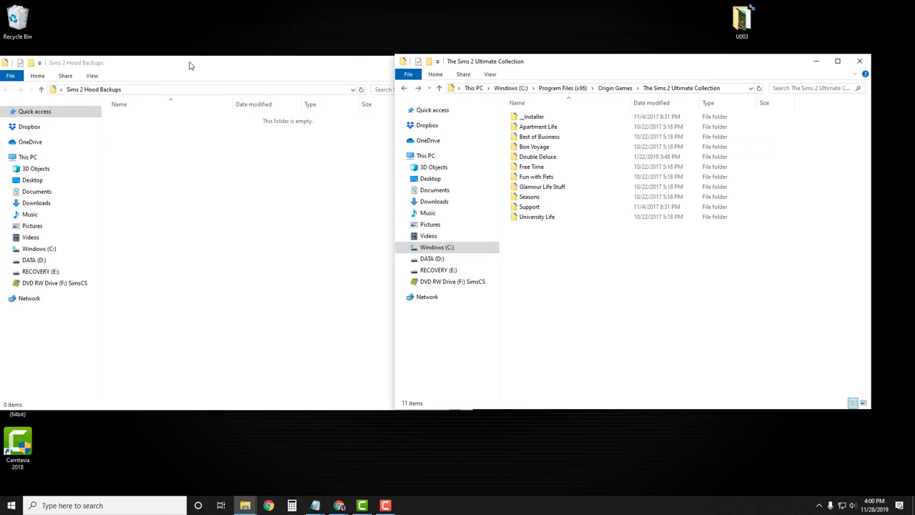
pyautogui.click(190, 64)
pyautogui.click(504, 68)
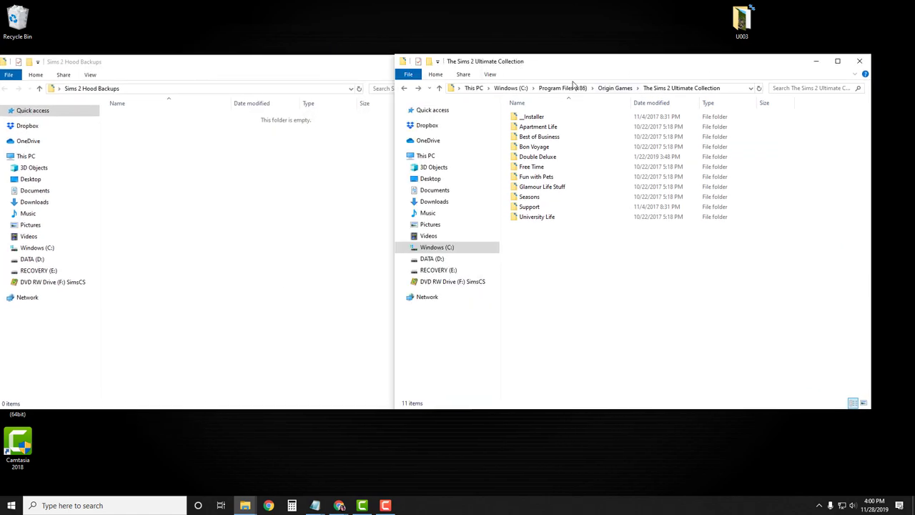
# In The Sims 2 Ultimate Collection folder, open Double Deluxe\Base\TSData\Res\UserData\Neighborhoods.
pyautogui.doubleClick(547, 158)
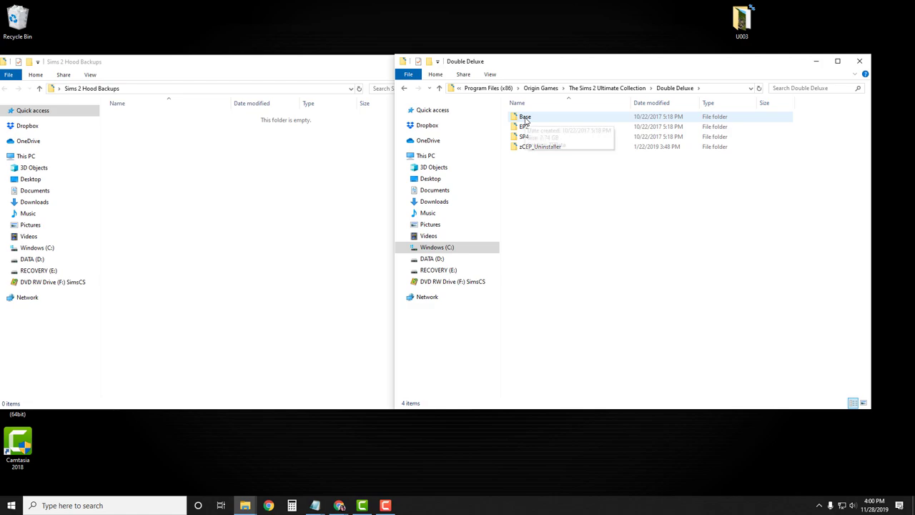
pyautogui.doubleClick(525, 117)
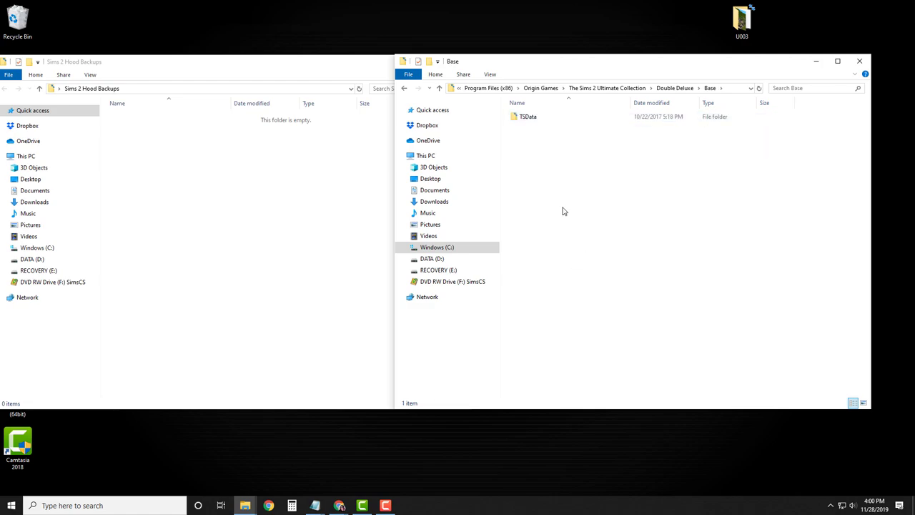
pyautogui.doubleClick(529, 118)
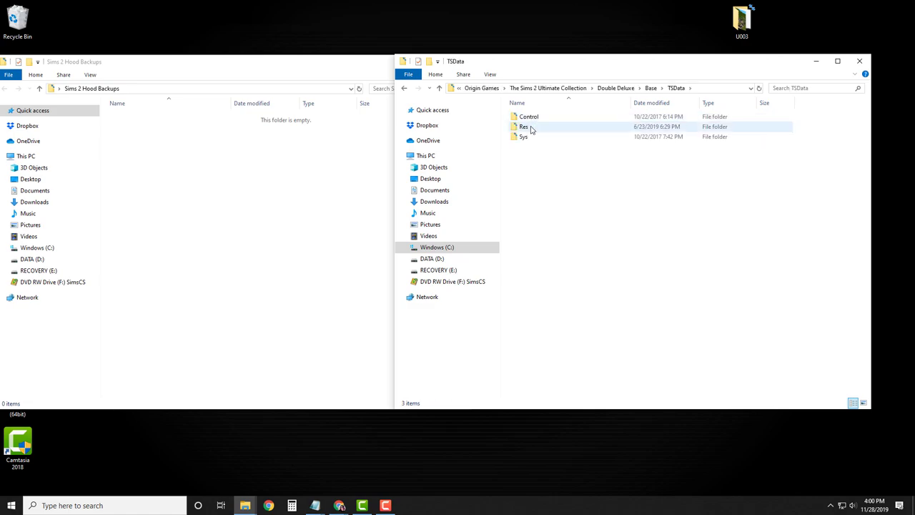
pyautogui.doubleClick(531, 128)
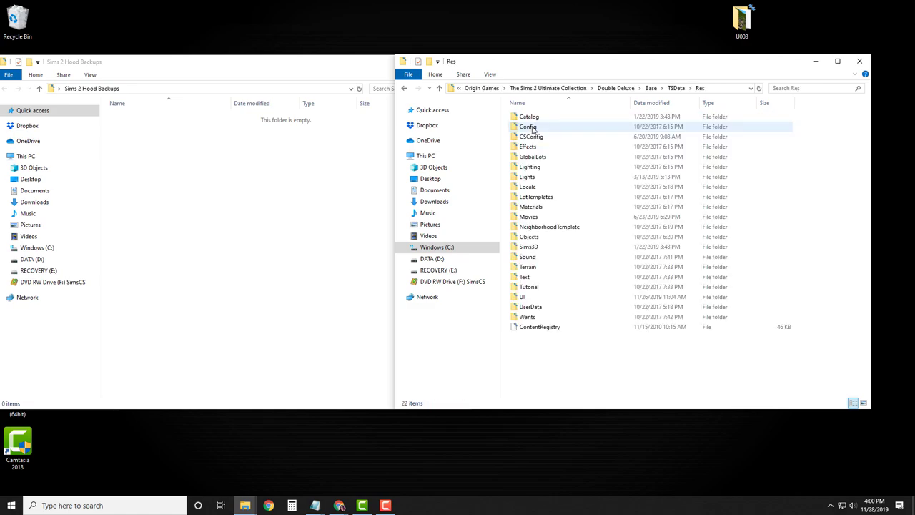
pyautogui.click(536, 310)
pyautogui.doubleClick(536, 310)
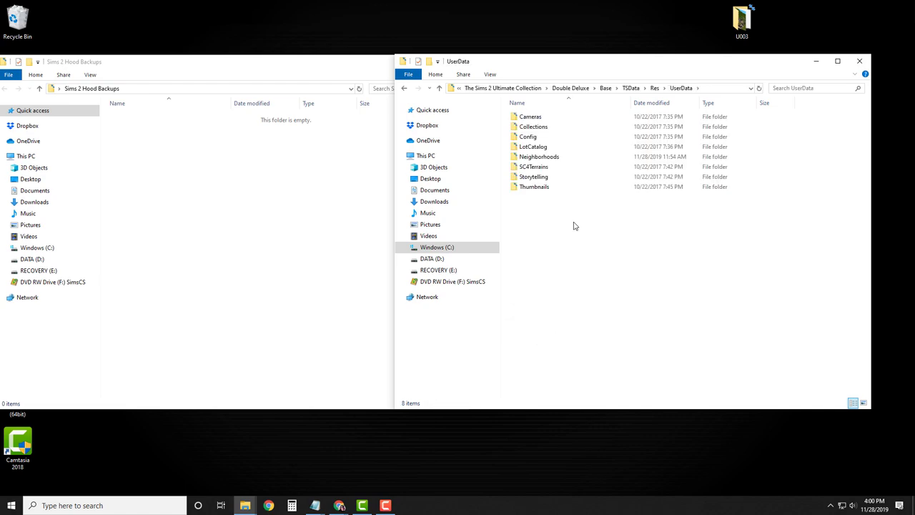
pyautogui.doubleClick(548, 157)
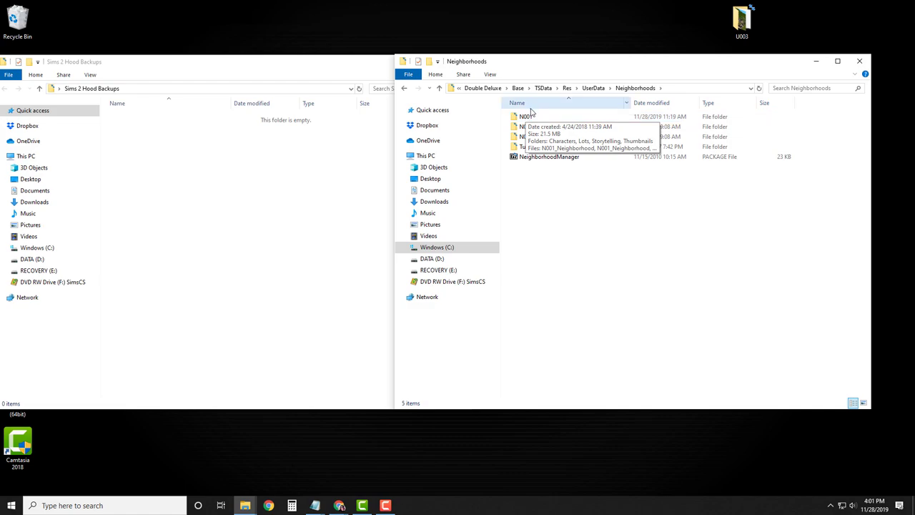
# Move the original N001 folder from Neighborhoods into the Sims 2 Hood Backups folder.
pyautogui.rightClick(525, 120)
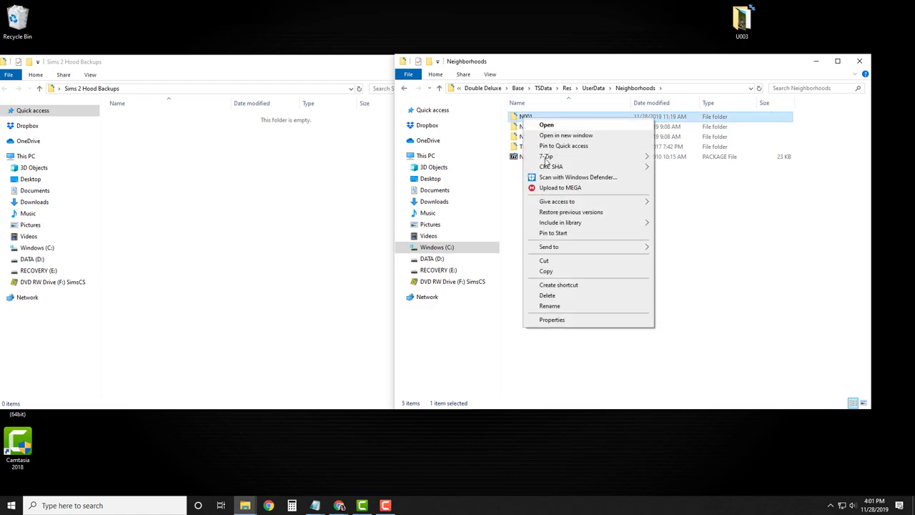
pyautogui.click(551, 261)
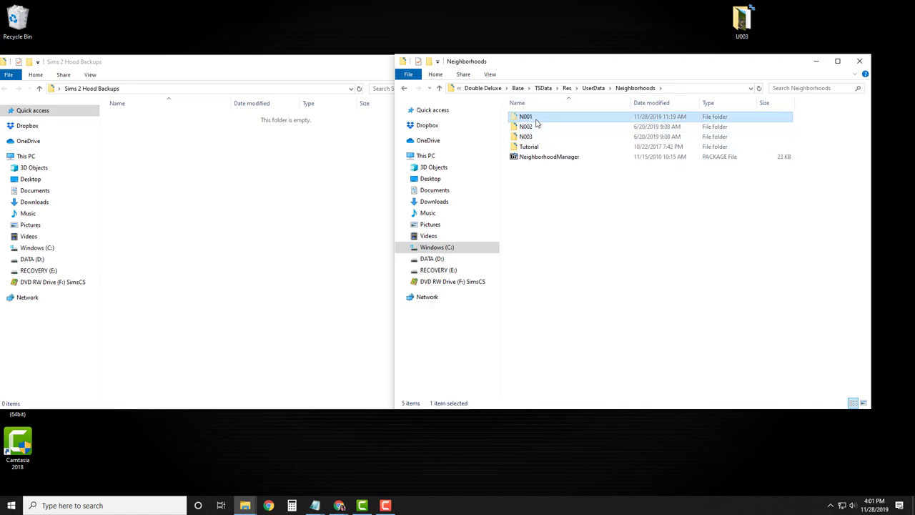
pyautogui.rightClick(533, 119)
pyautogui.click(554, 269)
pyautogui.click(152, 162)
pyautogui.rightClick(158, 158)
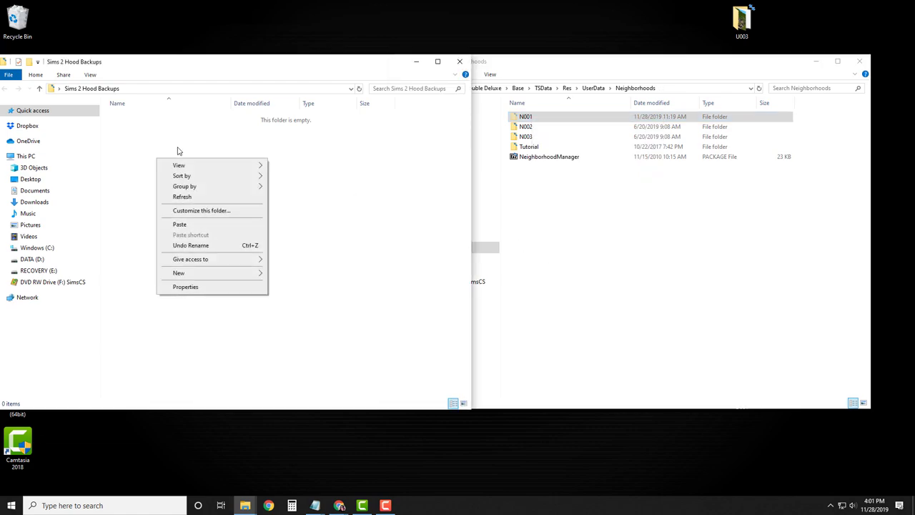
pyautogui.click(180, 224)
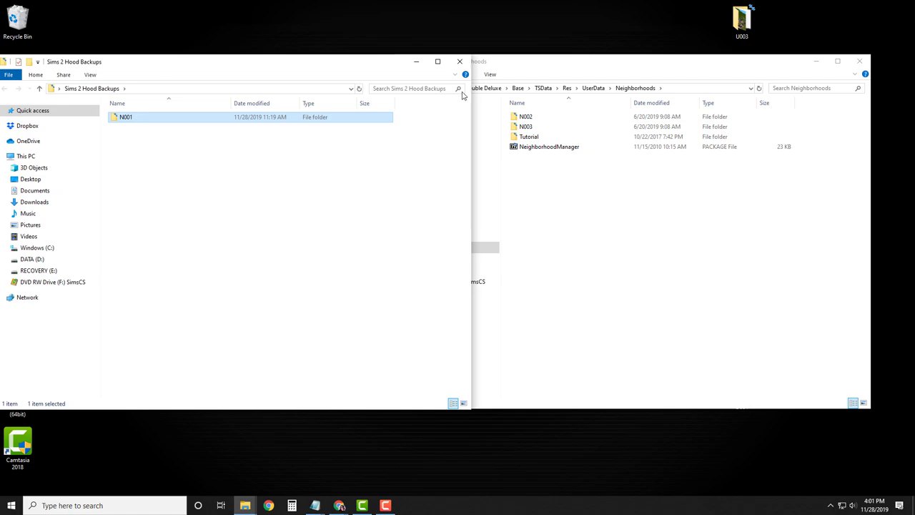
# Move the replacement N001 folder from the desktop into the game's Neighborhoods folder.
pyautogui.click(562, 74)
pyautogui.moveTo(602, 66); pyautogui.dragTo(417, 69)
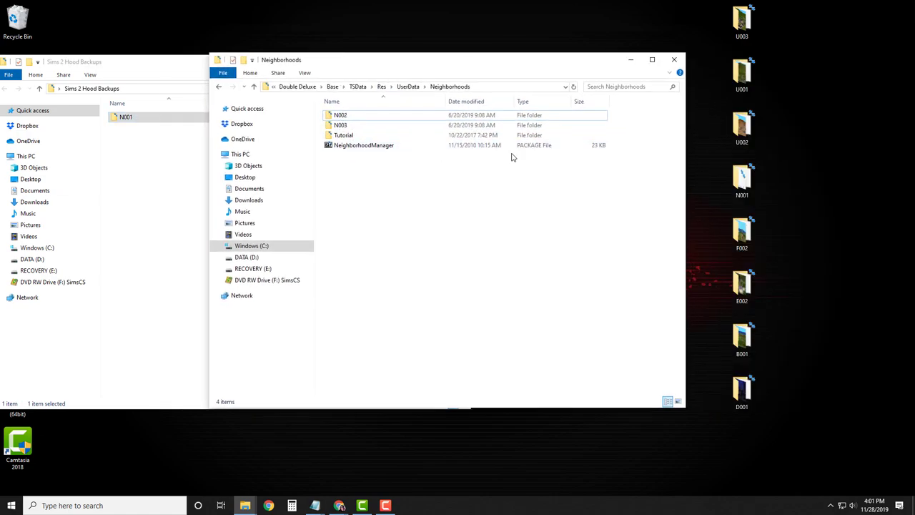
pyautogui.click(743, 181)
pyautogui.rightClick(746, 181)
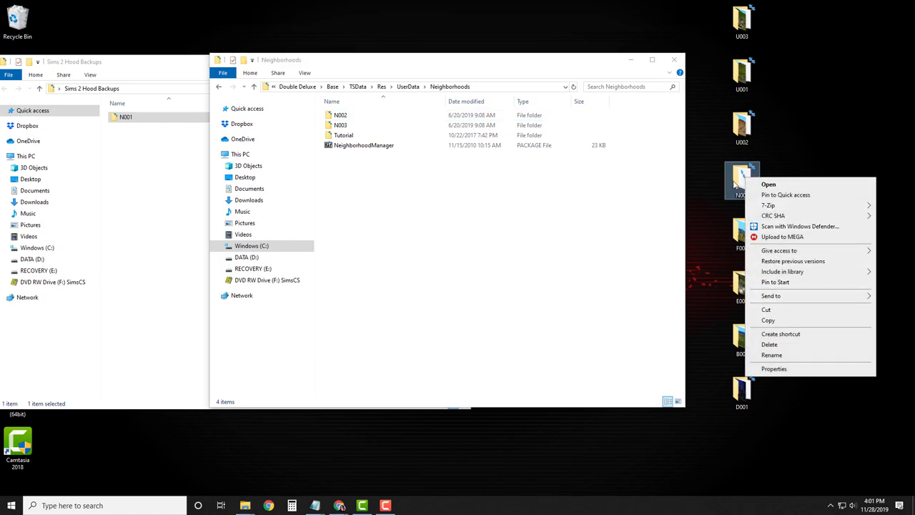
pyautogui.moveTo(737, 182); pyautogui.dragTo(429, 218)
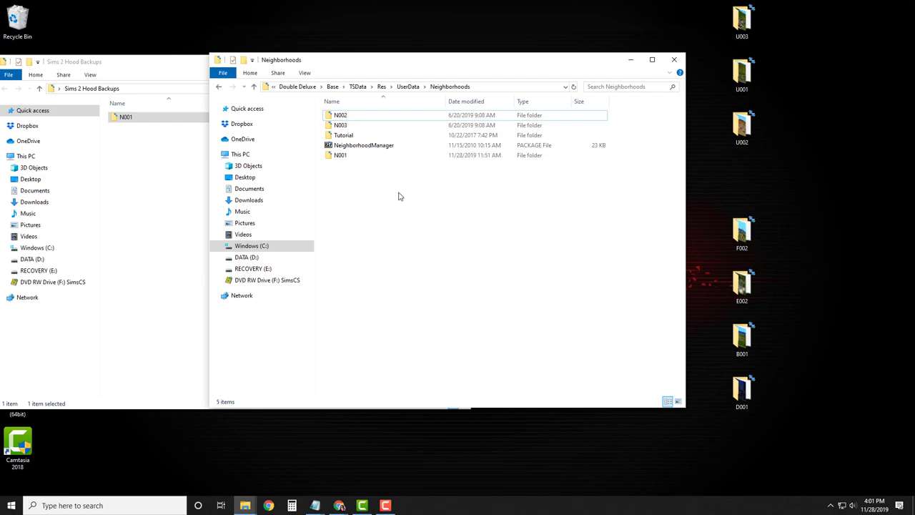
pyautogui.click(355, 193)
pyautogui.click(340, 159)
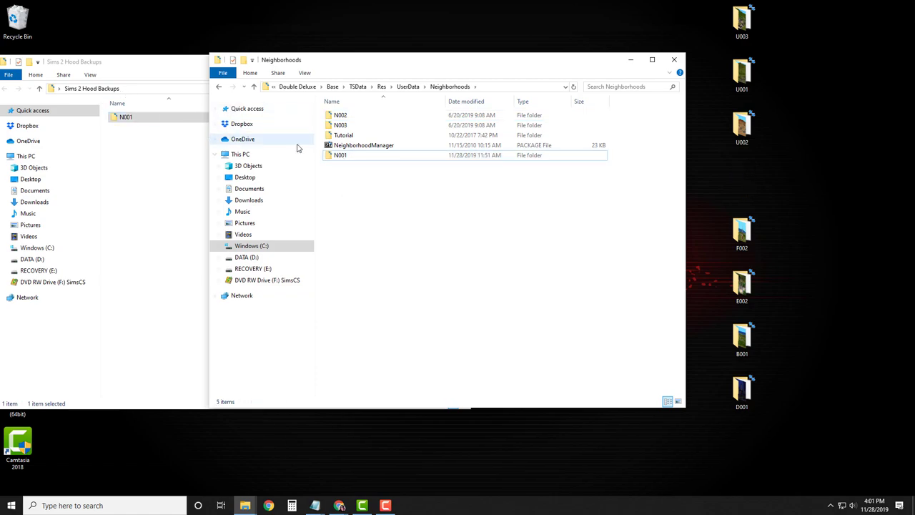
# Examine the contents of the replacement N001 folder and its Characters subfolder.
pyautogui.doubleClick(352, 156)
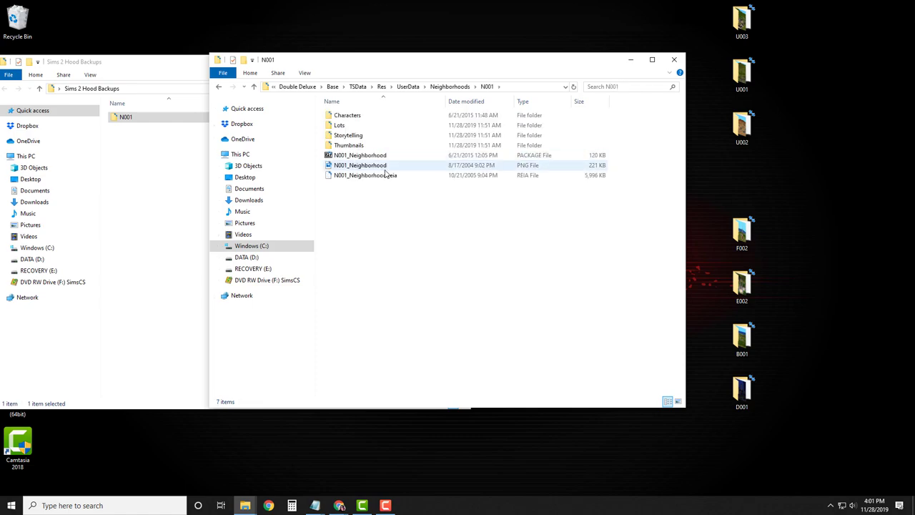
pyautogui.doubleClick(360, 119)
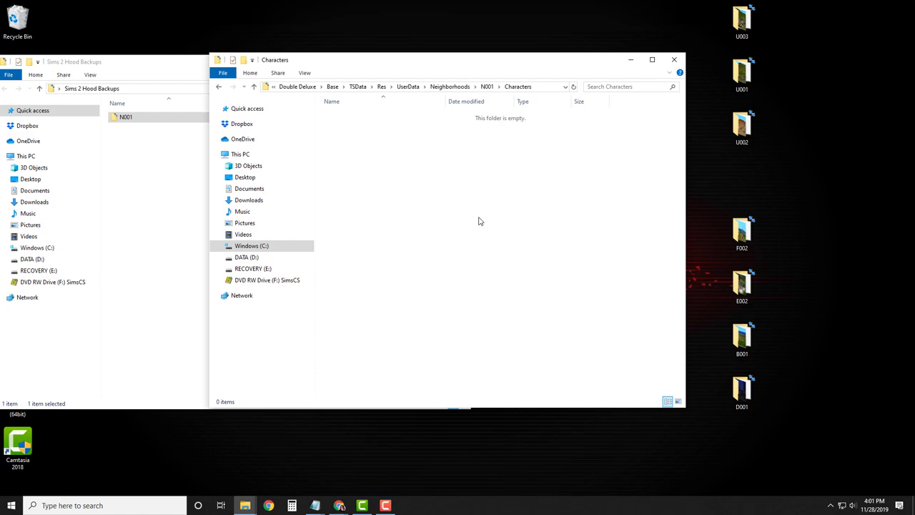
pyautogui.click(219, 87)
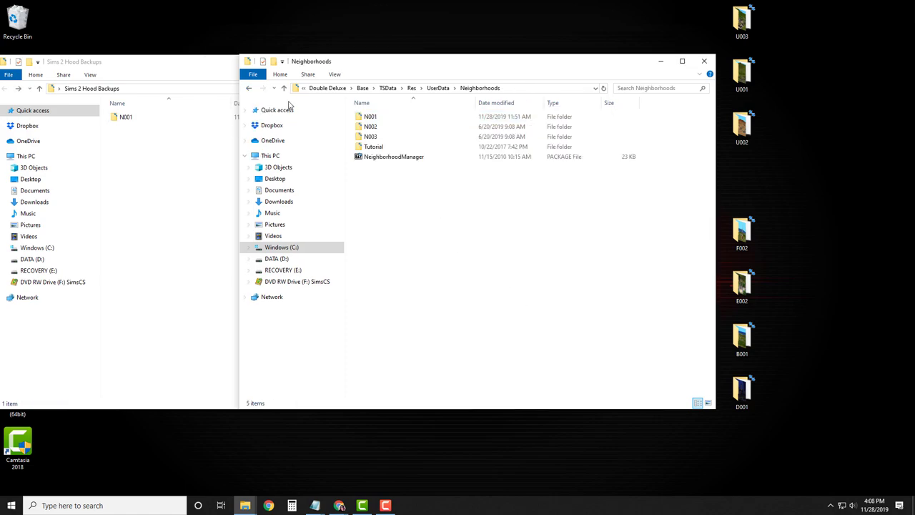
# Go back from Neighborhoods up to The Sims 2 Ultimate Collection folder.
pyautogui.click(249, 89)
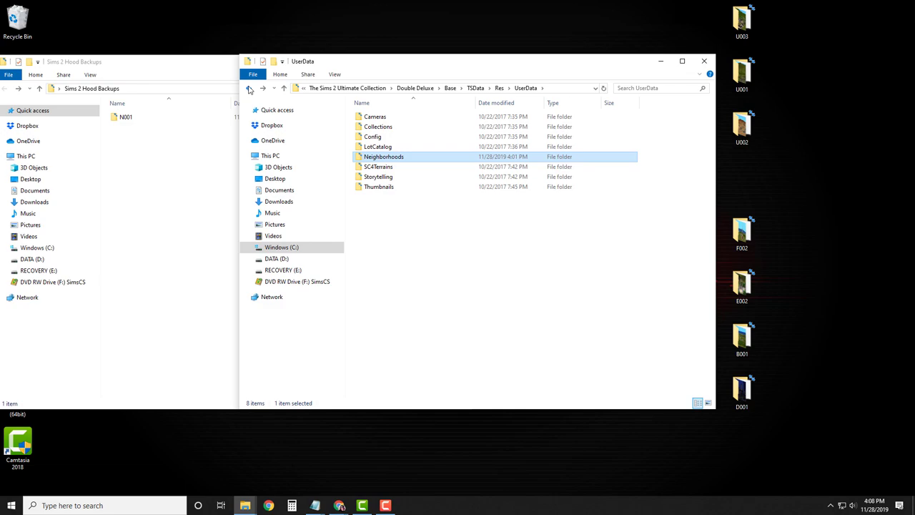
pyautogui.click(249, 88)
pyautogui.click(249, 89)
pyautogui.click(250, 89)
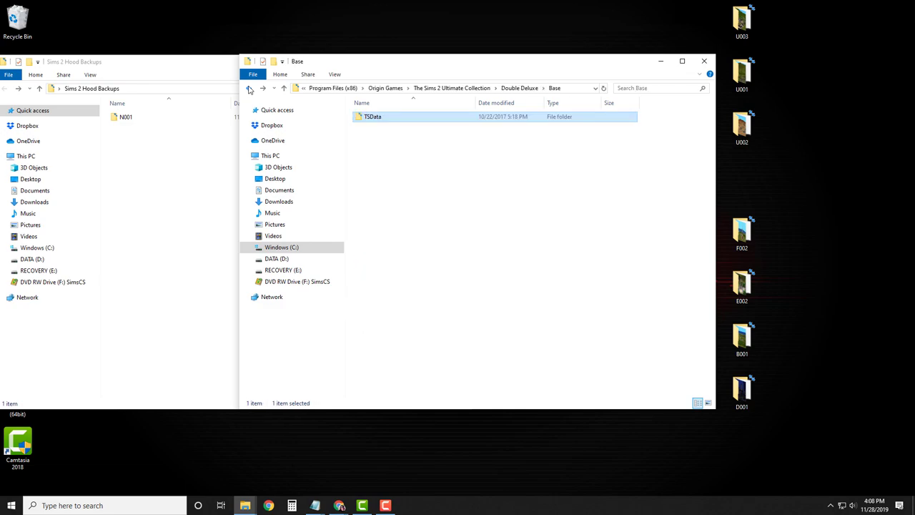
pyautogui.click(249, 89)
pyautogui.click(250, 89)
pyautogui.click(497, 378)
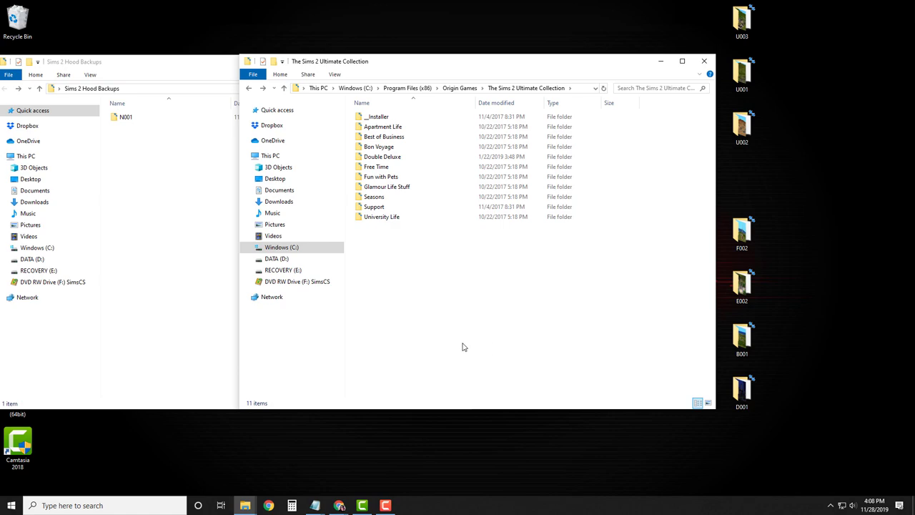
# Open Fun with Pets\EP4\TSData\Res and select the NeighborhoodTemplate_STEALTH folder.
pyautogui.click(390, 181)
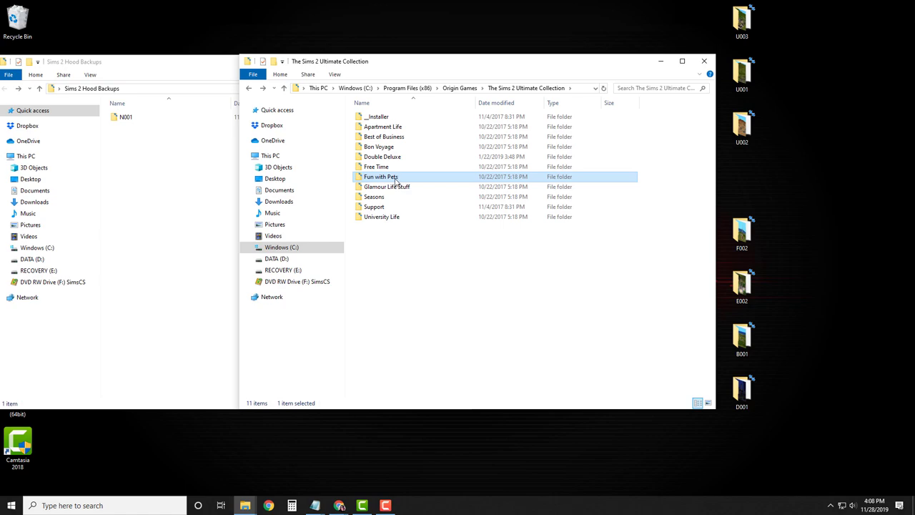
pyautogui.doubleClick(395, 181)
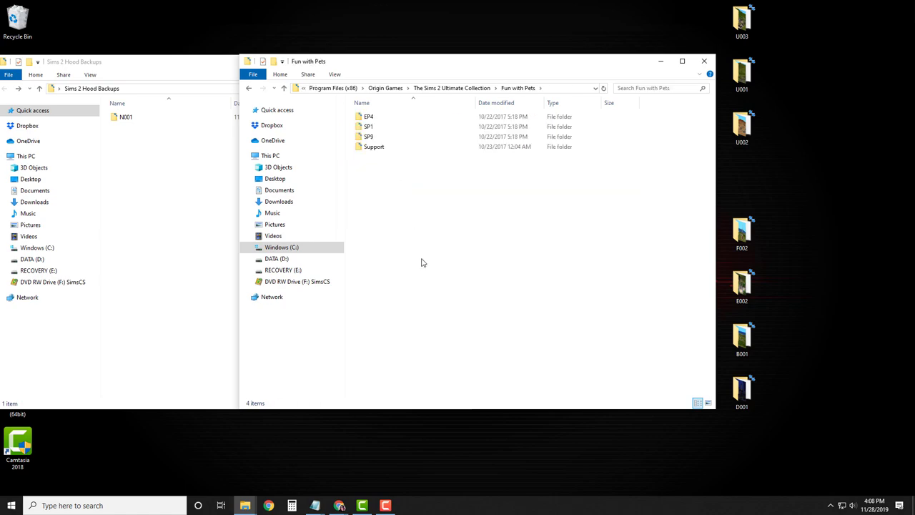
pyautogui.doubleClick(369, 116)
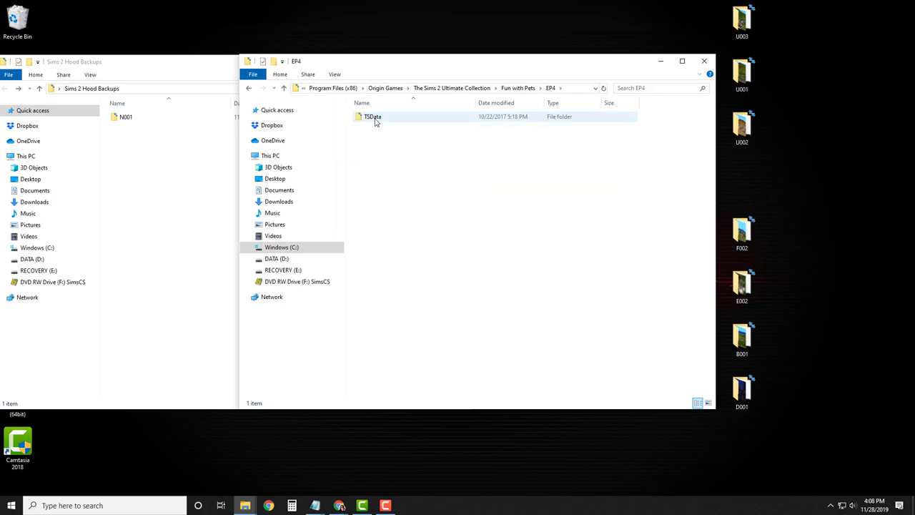
pyautogui.click(375, 120)
pyautogui.doubleClick(375, 120)
pyautogui.doubleClick(379, 127)
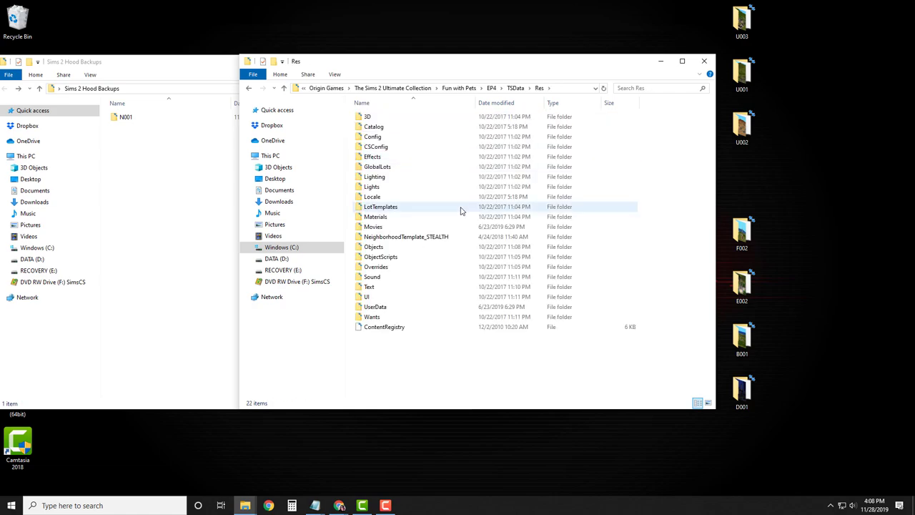
pyautogui.click(406, 236)
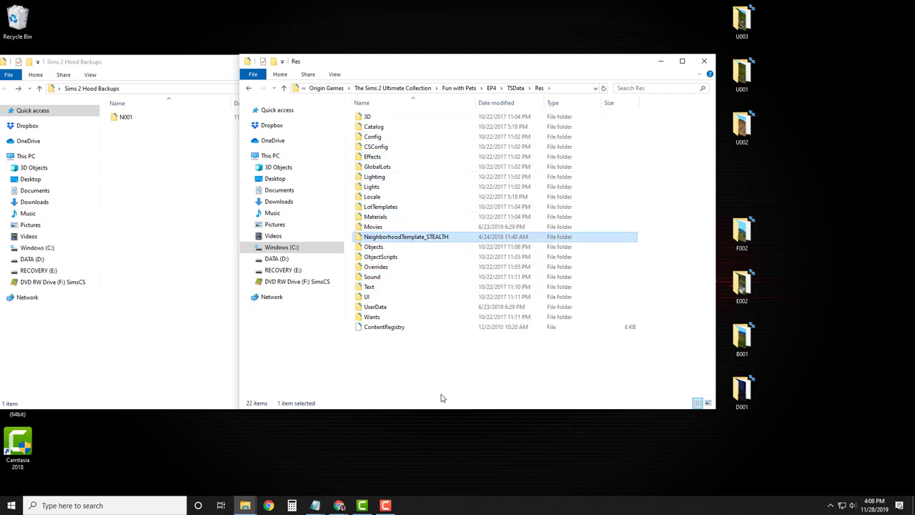
# Examine the character files of P001 inside NeighborhoodTemplate_STEALTH and return to the Res folder.
pyautogui.doubleClick(422, 240)
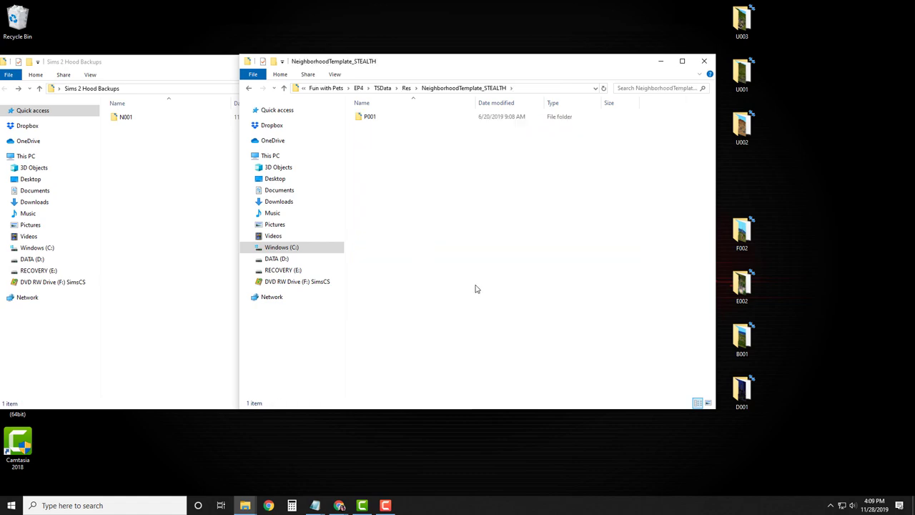
pyautogui.doubleClick(370, 119)
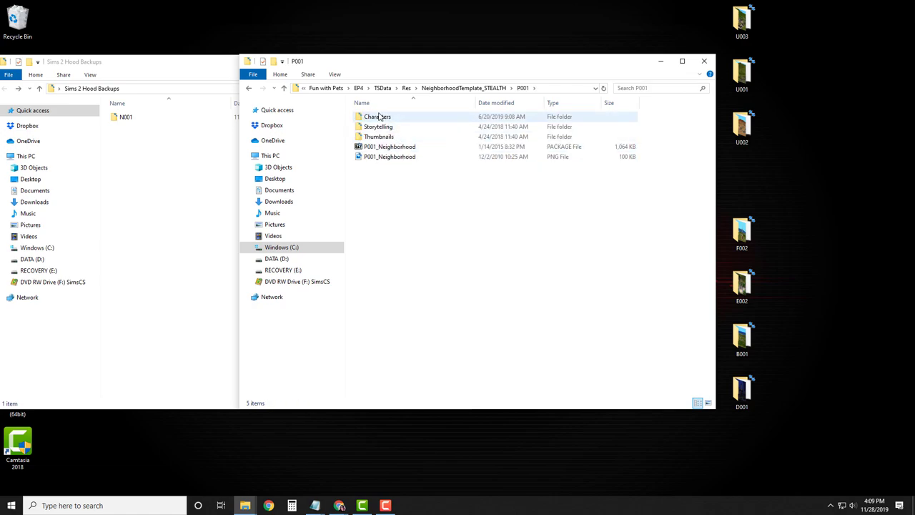
pyautogui.doubleClick(378, 117)
pyautogui.scroll(-12, 537, 293)
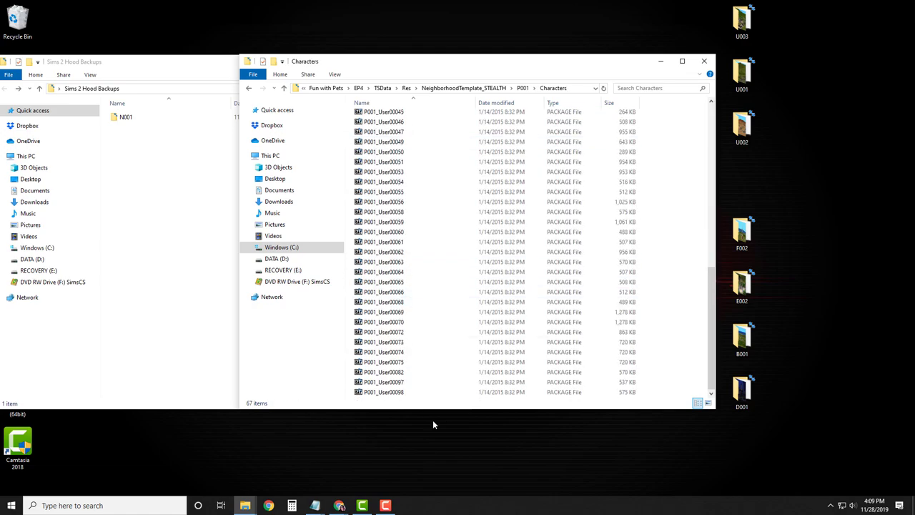
pyautogui.scroll(11, 420, 380)
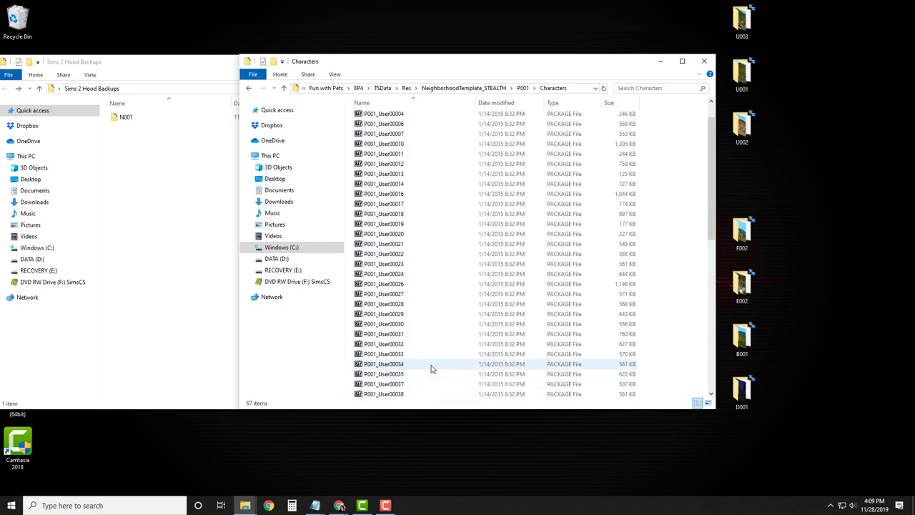
pyautogui.scroll(1, 431, 369)
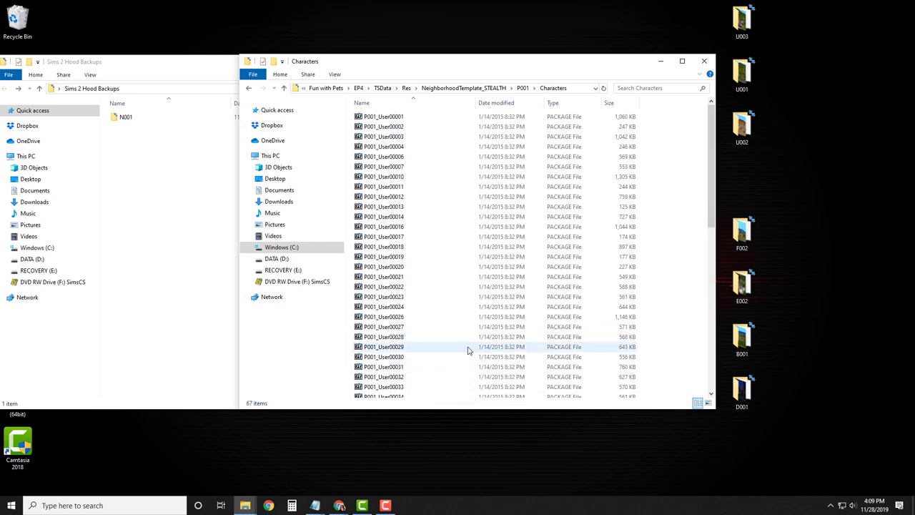
pyautogui.click(249, 89)
pyautogui.click(250, 89)
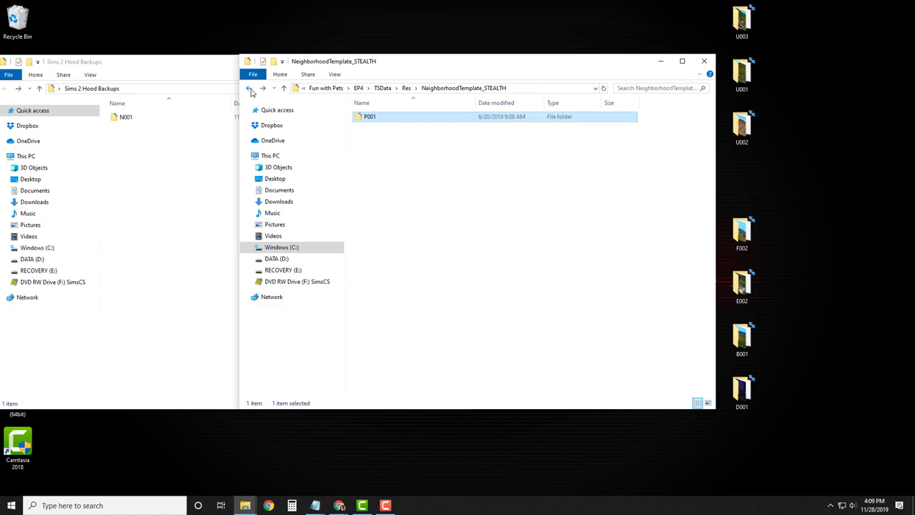
pyautogui.click(250, 89)
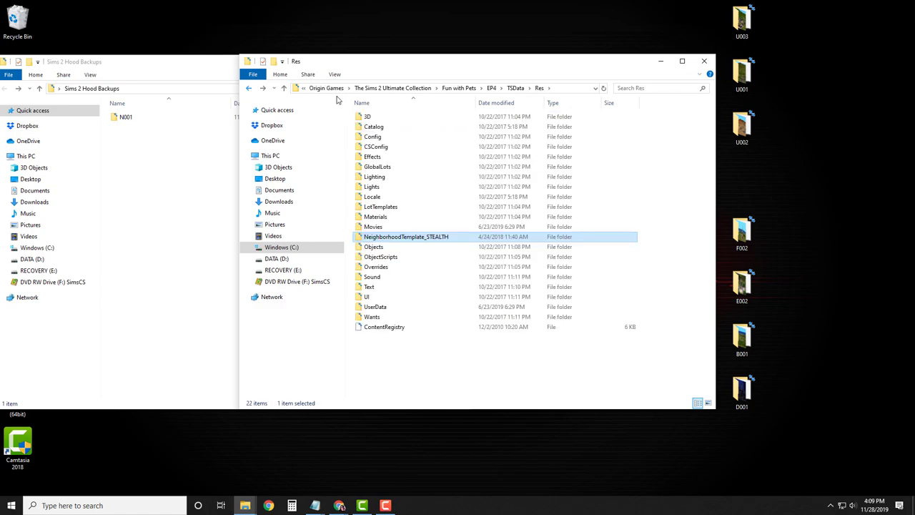
pyautogui.rightClick(409, 237)
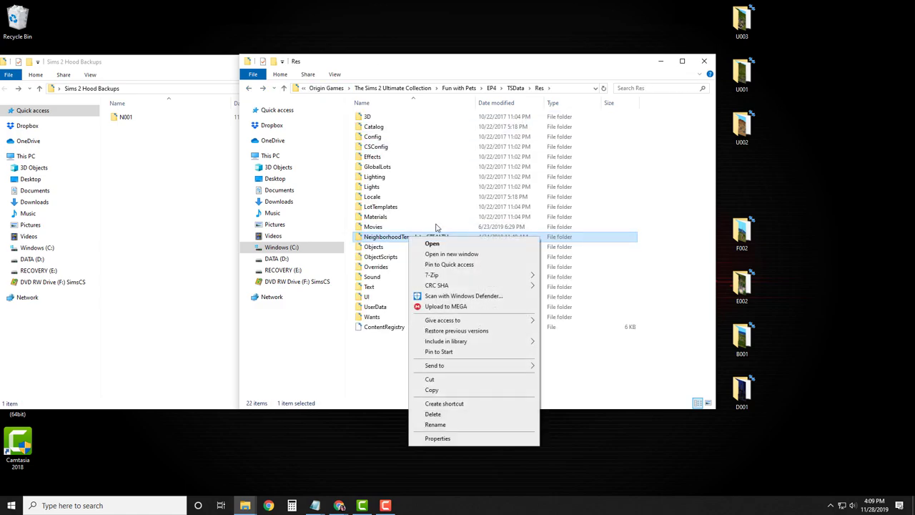
pyautogui.click(436, 424)
pyautogui.click(455, 236)
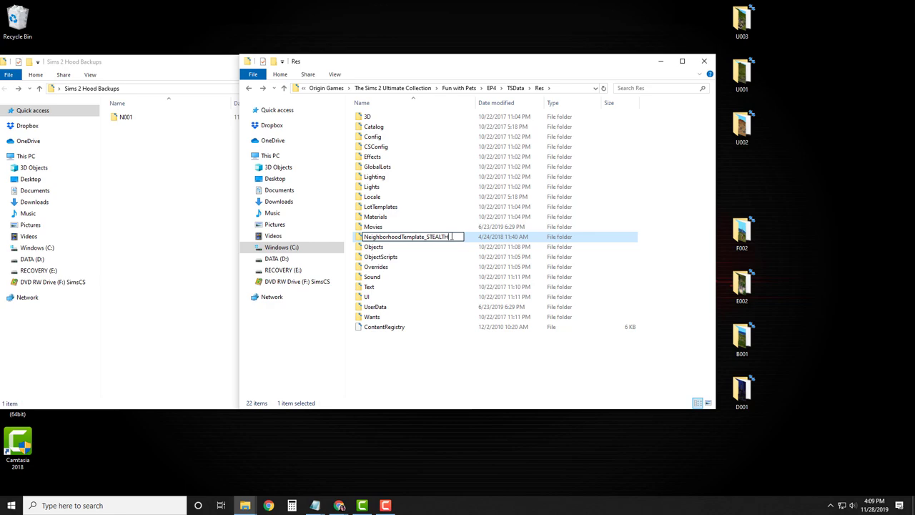
pyautogui.click(451, 348)
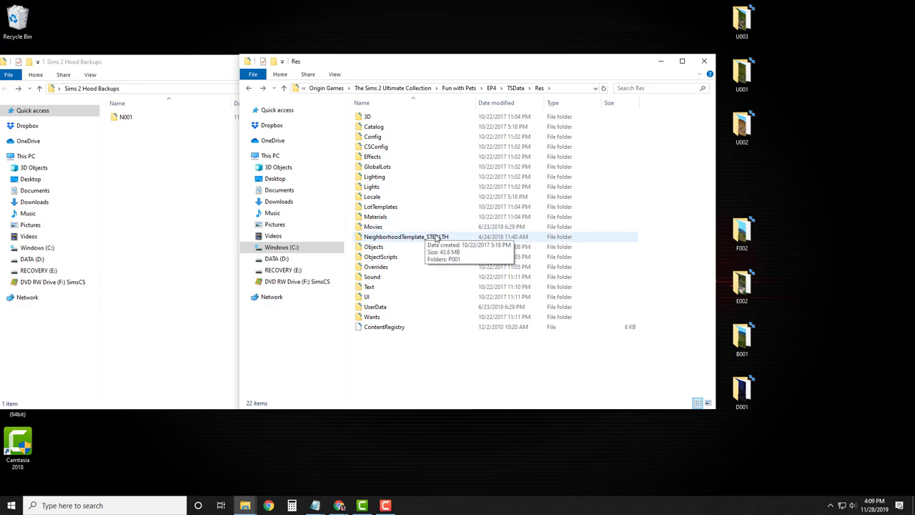
# Check the contents of the P001 folder in NeighborhoodTemplate_STEALTH, going back to Res when done.
pyautogui.doubleClick(437, 237)
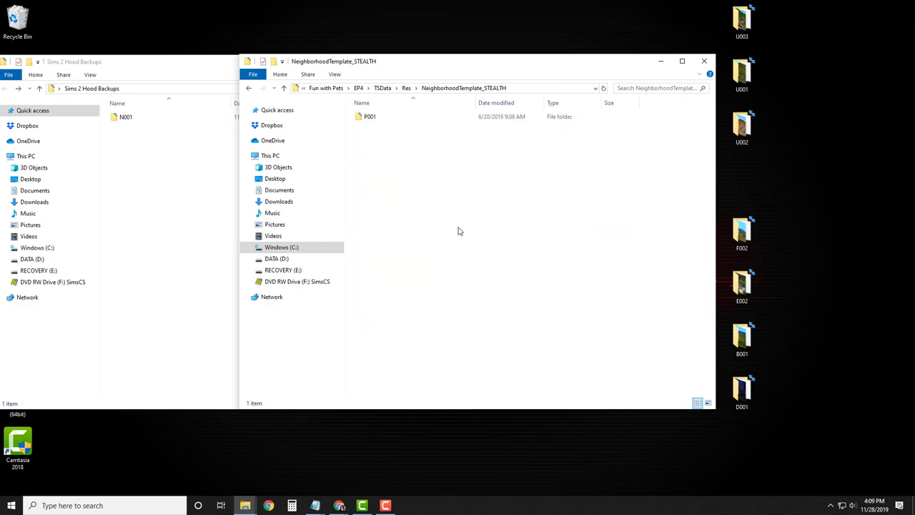
pyautogui.click(372, 117)
pyautogui.doubleClick(372, 117)
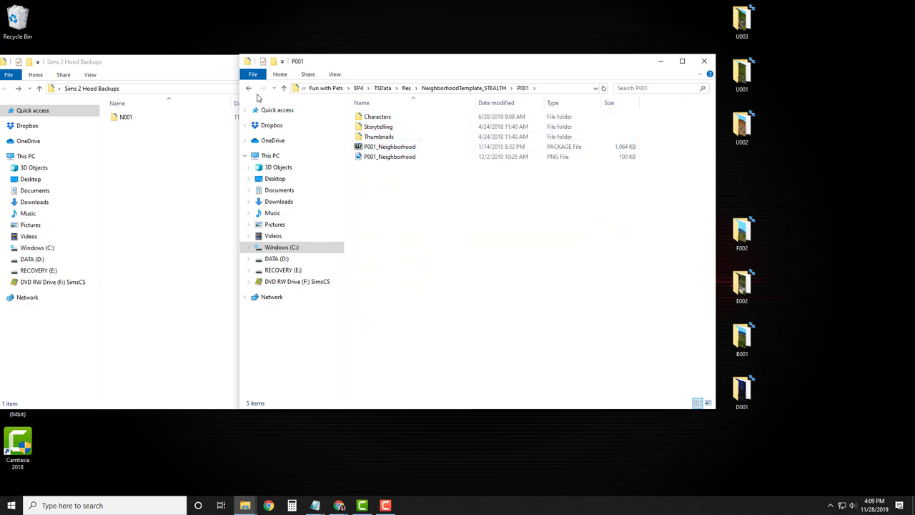
pyautogui.click(249, 90)
pyautogui.click(249, 90)
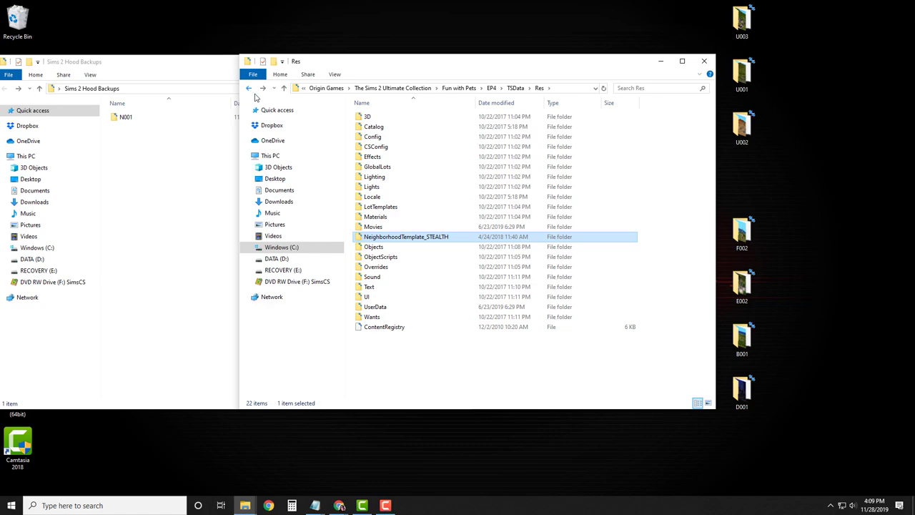
# Rename the NeighborhoodTemplate_STEALTH folder in Res to NeighborhoodTemplate.
pyautogui.rightClick(449, 240)
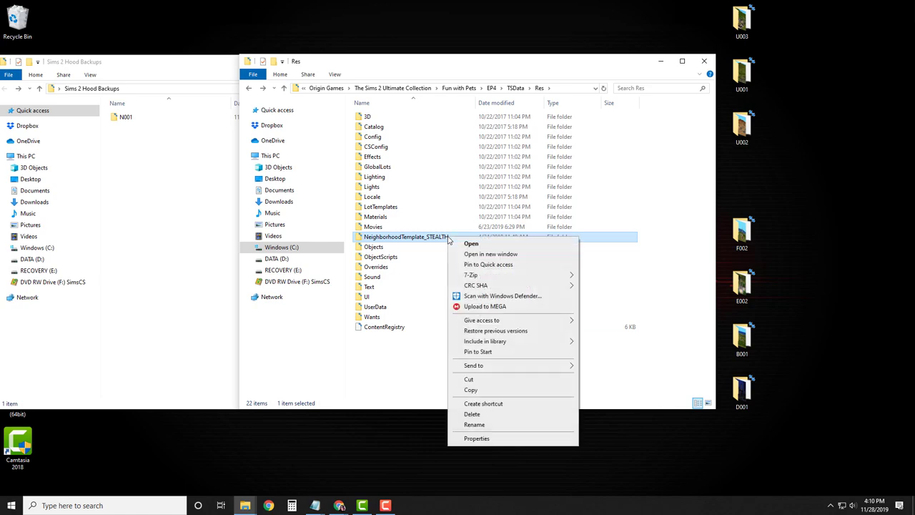
pyautogui.click(496, 423)
pyautogui.moveTo(449, 240); pyautogui.dragTo(425, 241)
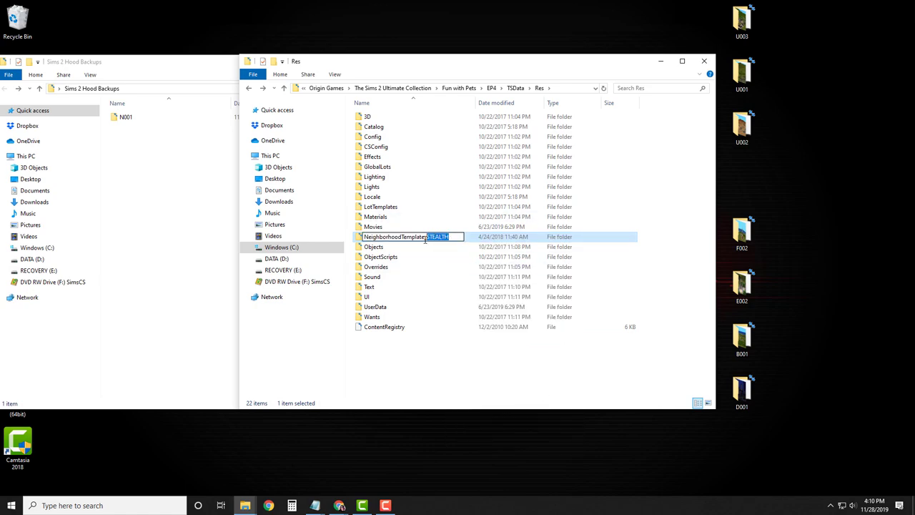
pyautogui.press('BackSpace')
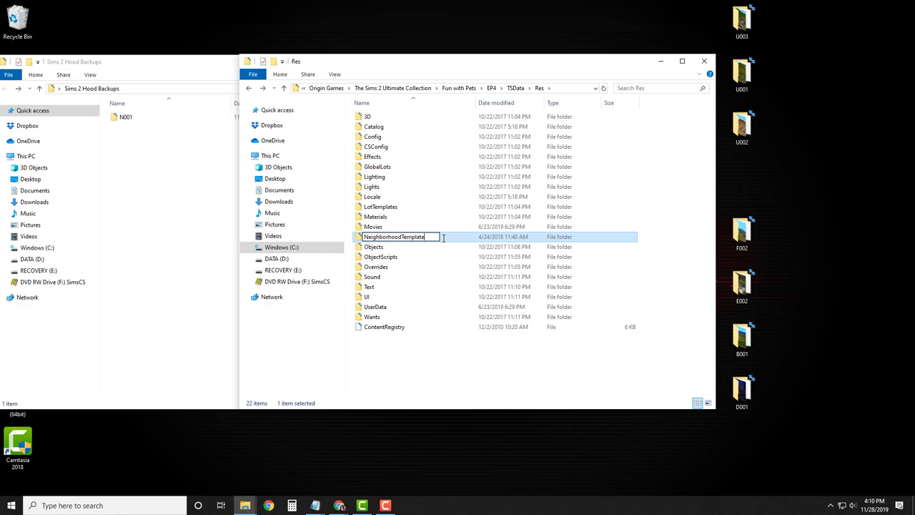
pyautogui.click(423, 384)
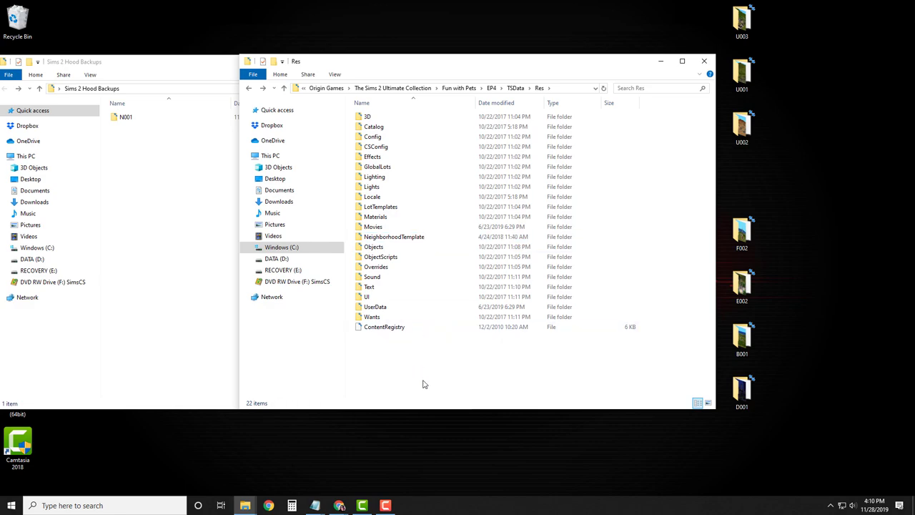
pyautogui.rightClick(420, 241)
pyautogui.click(499, 438)
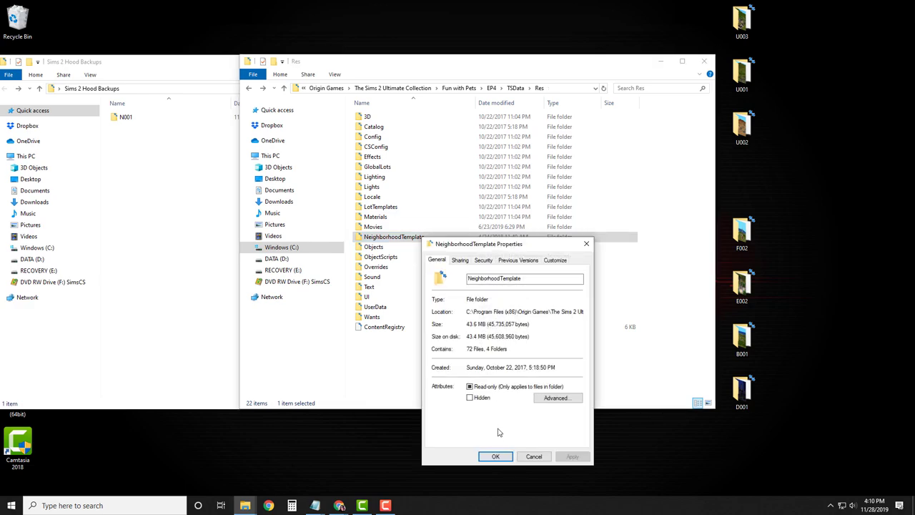
pyautogui.click(535, 456)
# Rename the NeighborhoodTemplate folder back to NeighborhoodTemplate_STEALTH.
pyautogui.rightClick(419, 236)
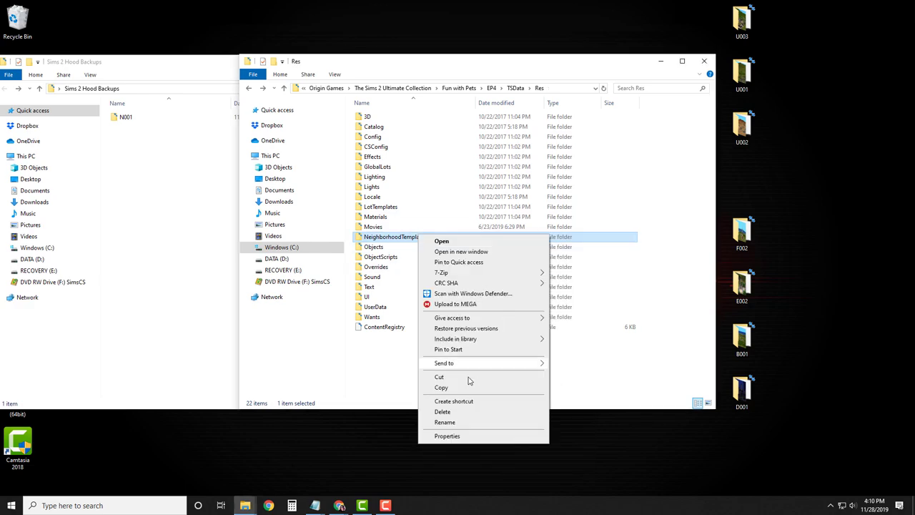
pyautogui.click(445, 422)
pyautogui.click(433, 237)
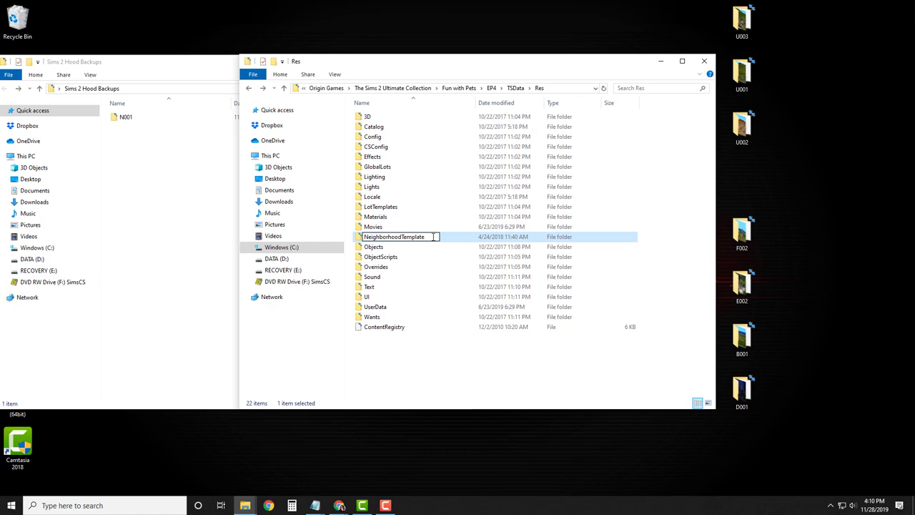
pyautogui.write('_STEALTH')
pyautogui.press('Return')
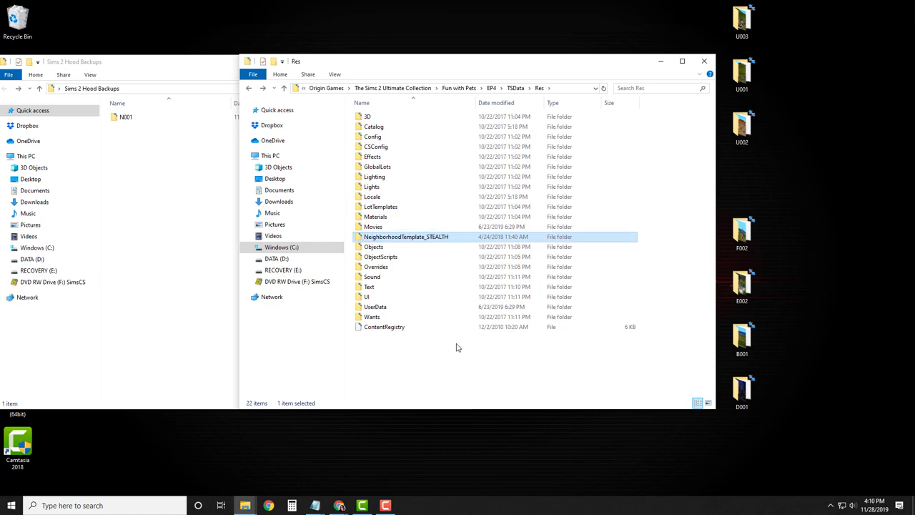
pyautogui.click(456, 348)
# Go back to The Sims 2 Ultimate Collection folder and open its Seasons folder.
pyautogui.click(249, 89)
pyautogui.click(248, 88)
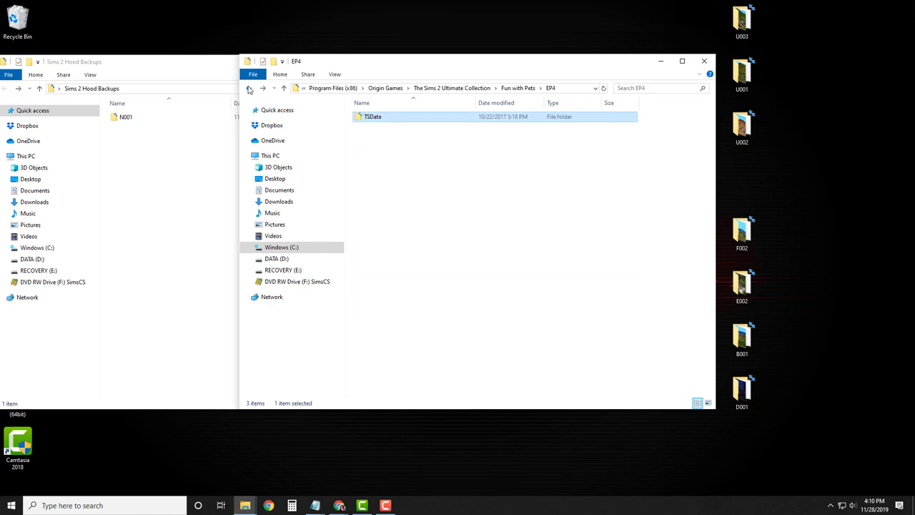
pyautogui.click(249, 88)
pyautogui.click(249, 88)
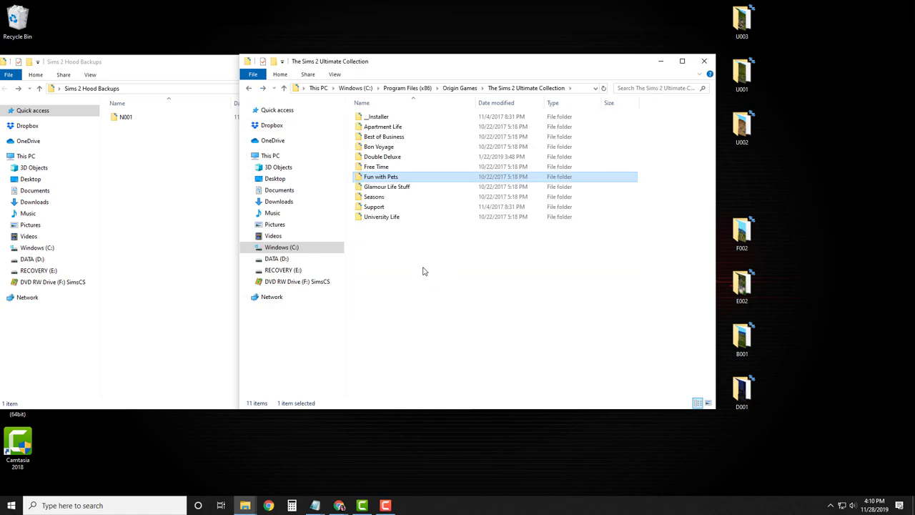
pyautogui.doubleClick(374, 198)
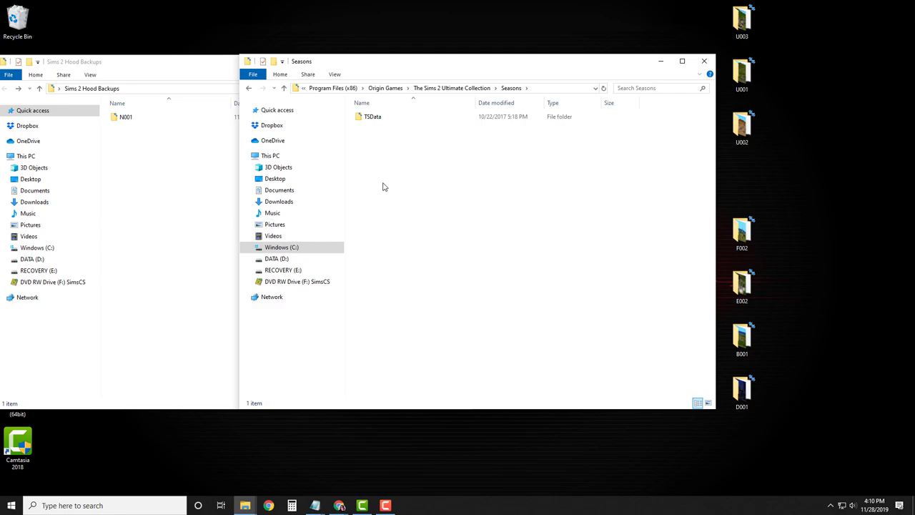
# Open the Res folder inside the TSData folder of Seasons.
pyautogui.doubleClick(372, 119)
pyautogui.click(370, 128)
pyautogui.doubleClick(371, 128)
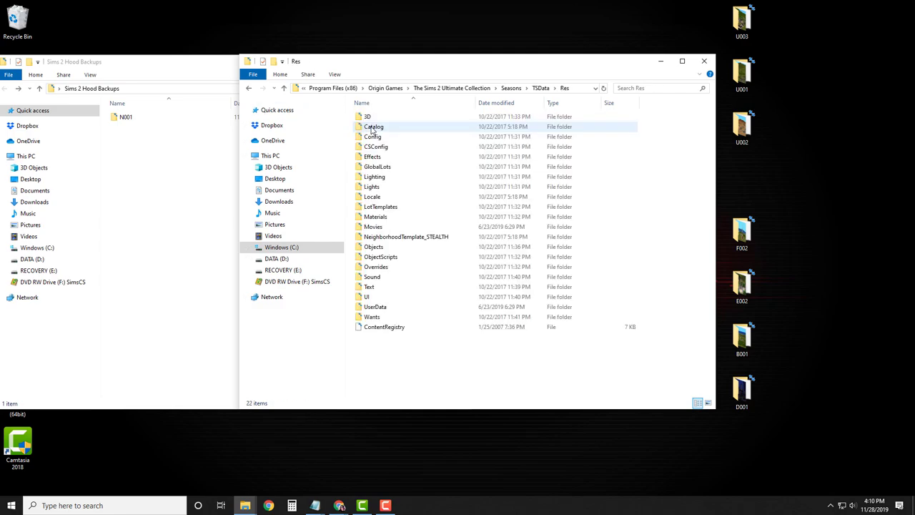
pyautogui.rightClick(427, 239)
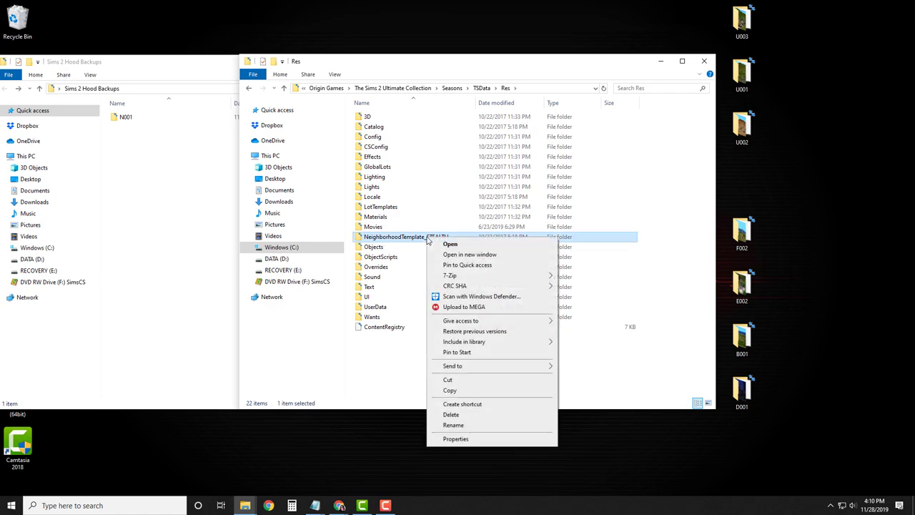
pyautogui.click(470, 425)
pyautogui.click(453, 238)
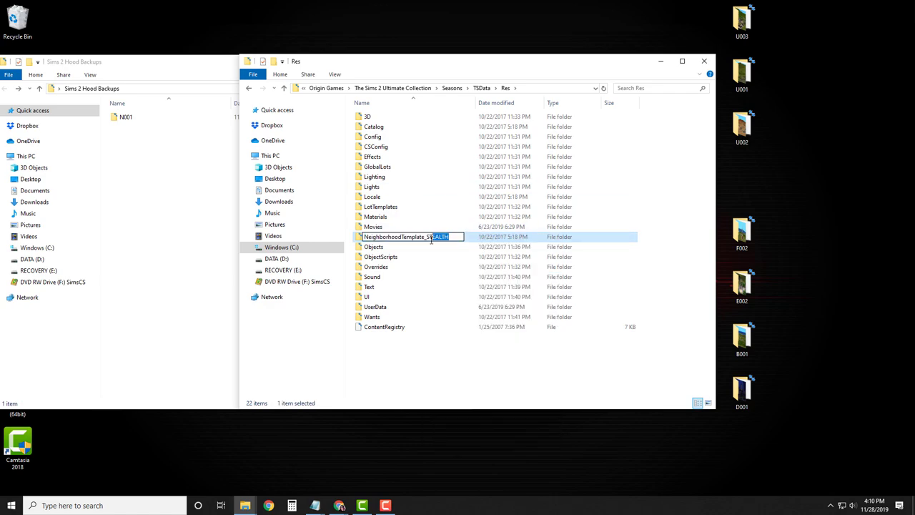
pyautogui.click(469, 364)
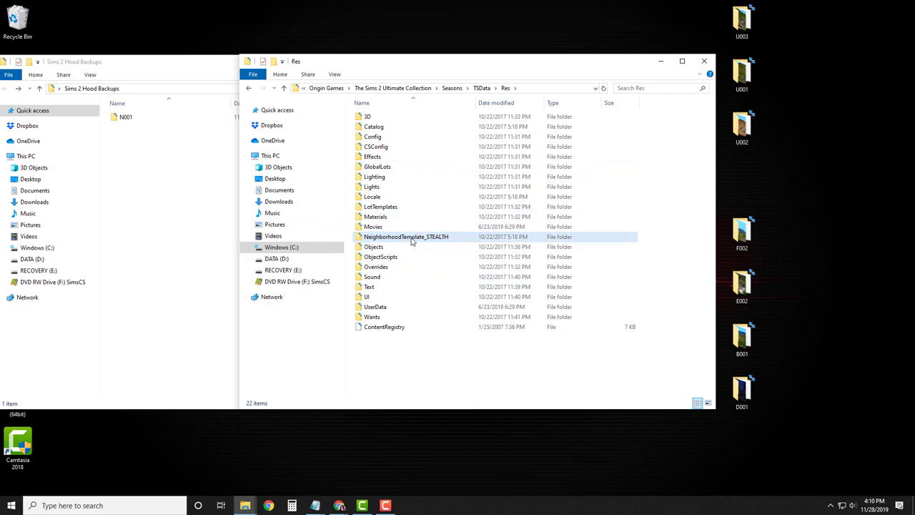
# Go back to The Sims 2 Ultimate Collection folder and open Bon Voyage's Res folder inside TSData.
pyautogui.click(249, 88)
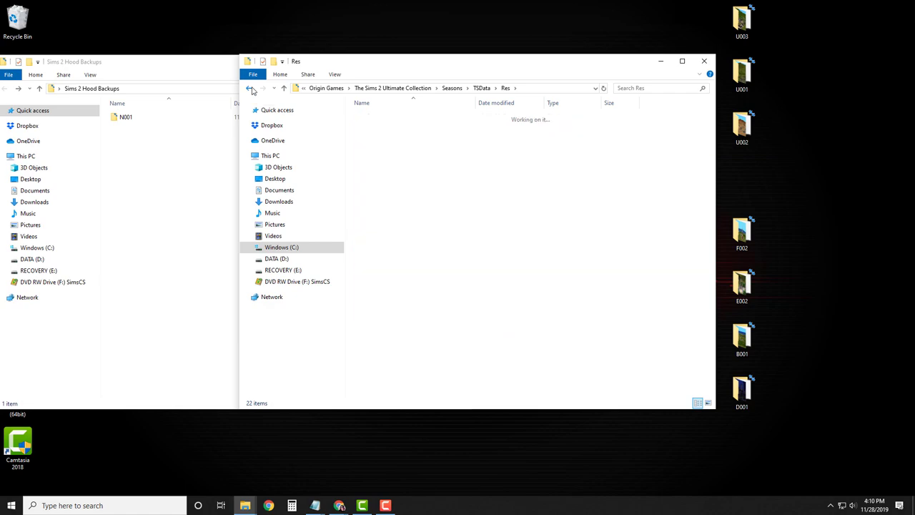
pyautogui.click(249, 87)
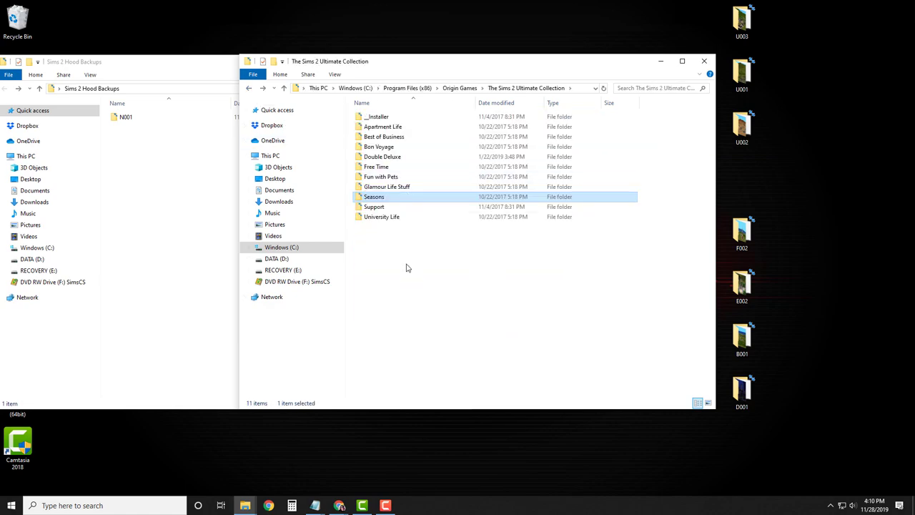
pyautogui.click(387, 148)
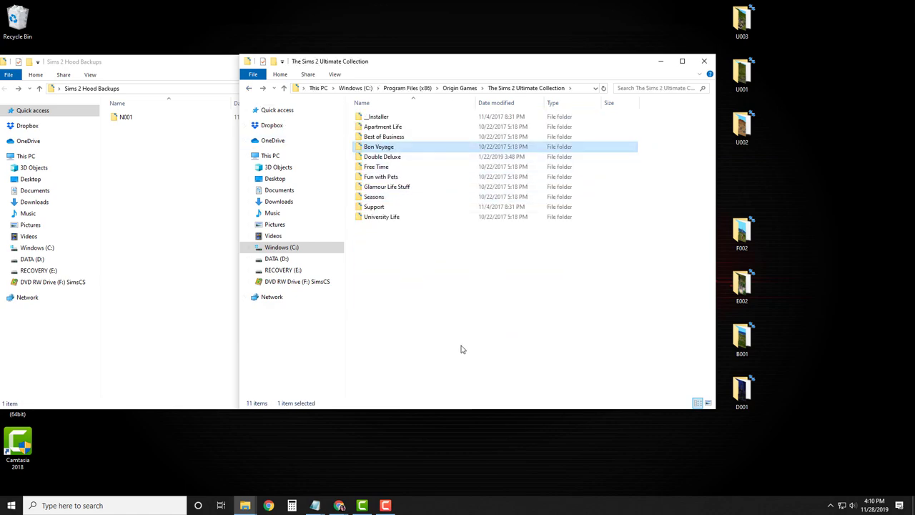
pyautogui.doubleClick(390, 148)
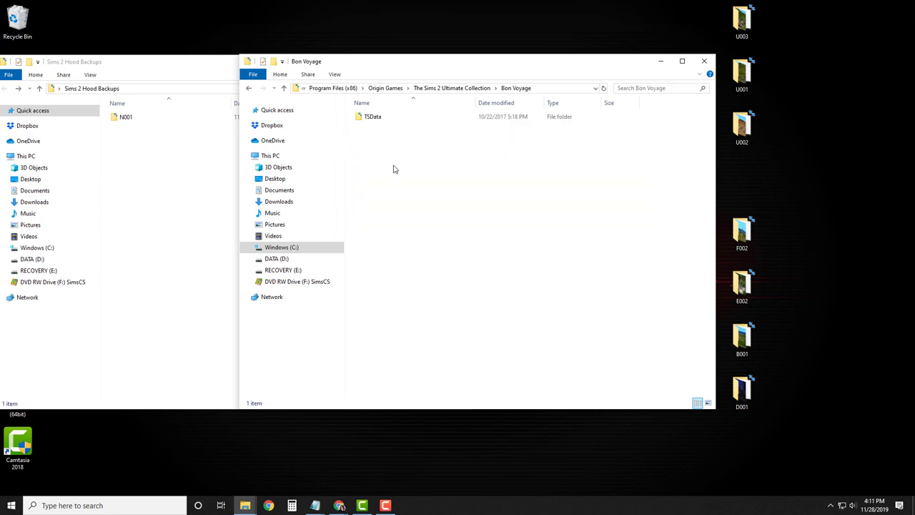
pyautogui.doubleClick(379, 120)
pyautogui.doubleClick(370, 127)
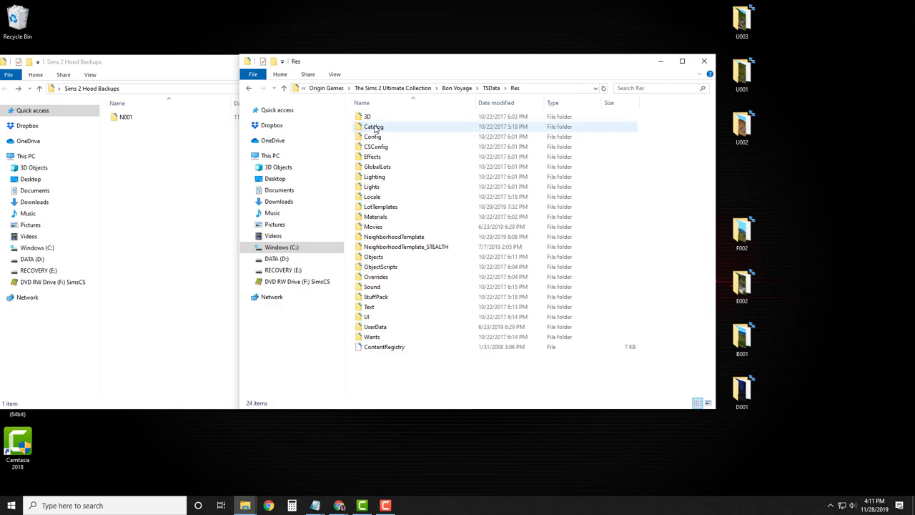
# Check which hood folders are in Bon Voyage's NeighborhoodTemplate folder, going back to Res when done.
pyautogui.click(404, 238)
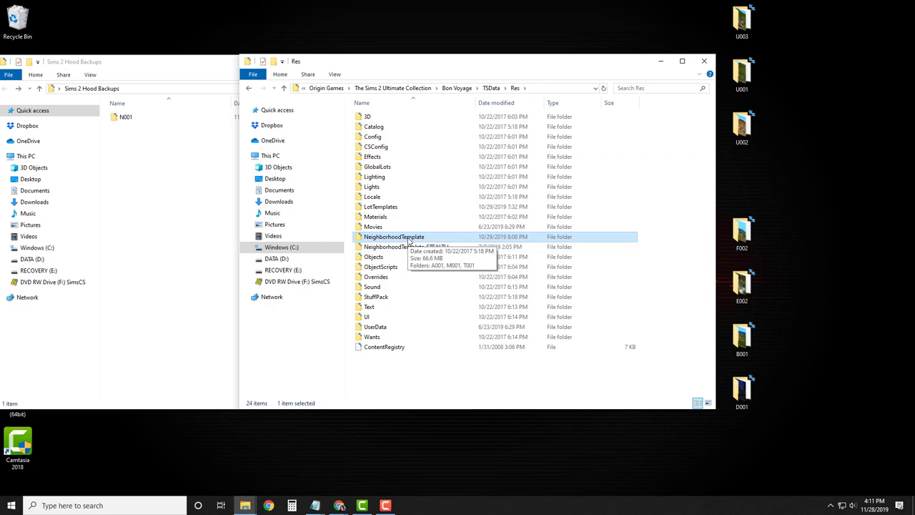
pyautogui.doubleClick(408, 240)
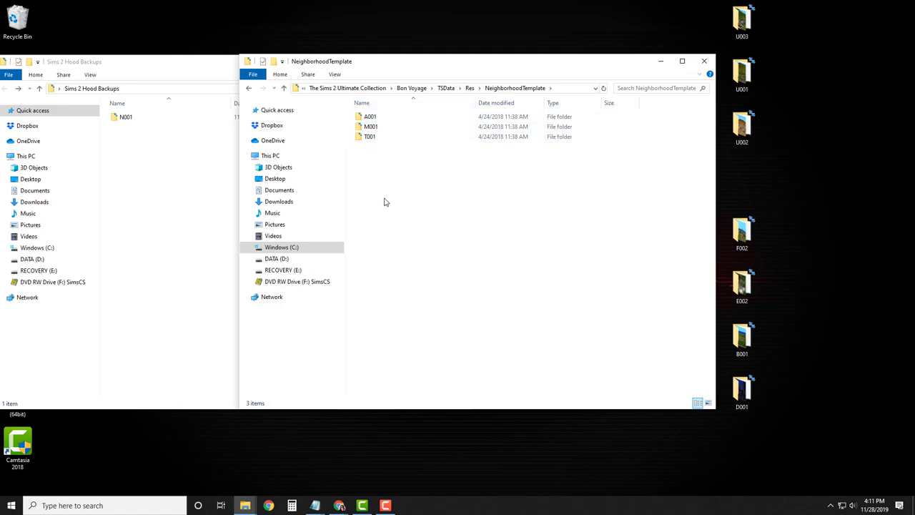
pyautogui.hotkey('alt', 'Left')
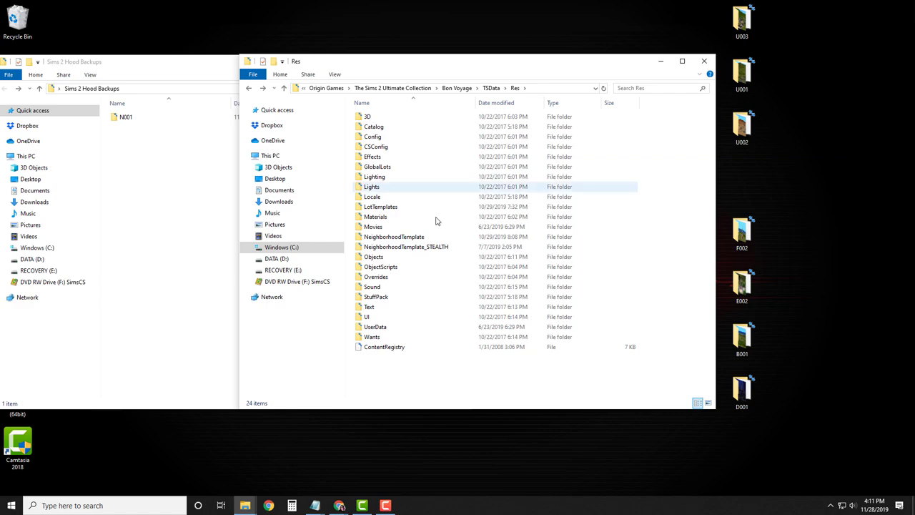
pyautogui.rightClick(413, 236)
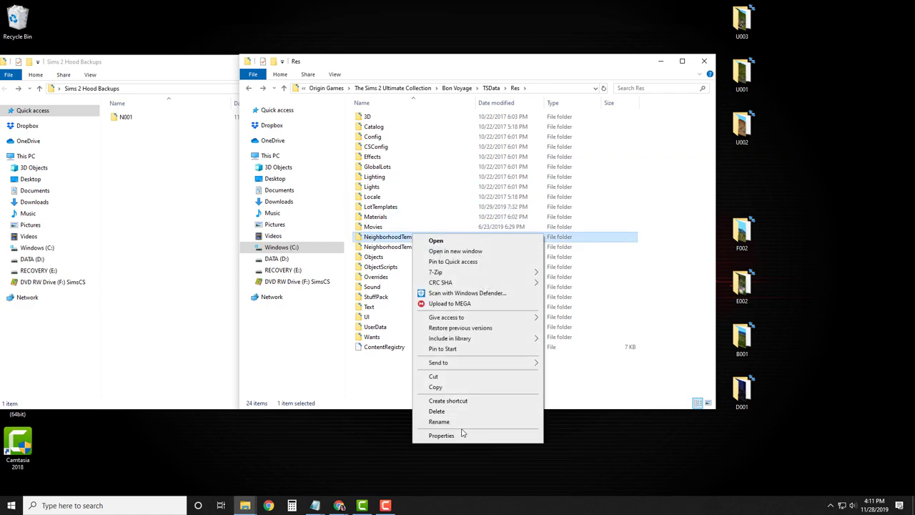
pyautogui.click(439, 422)
pyautogui.press('Escape')
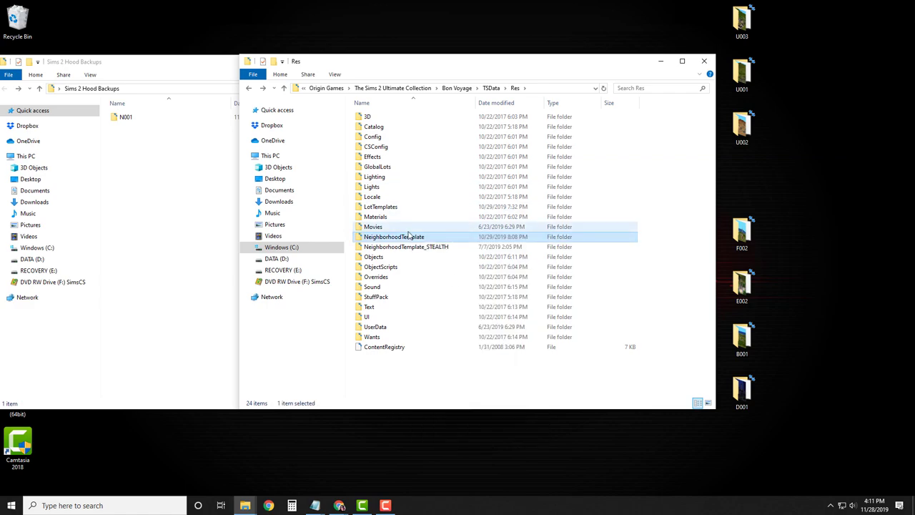
pyautogui.click(441, 396)
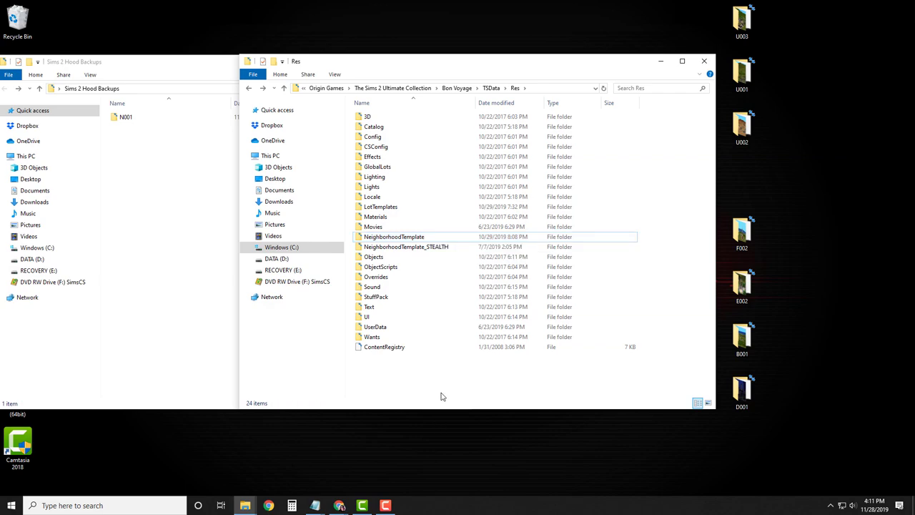
# Create a new folder in Bon Voyage's Res folder and delete it again.
pyautogui.click(272, 62)
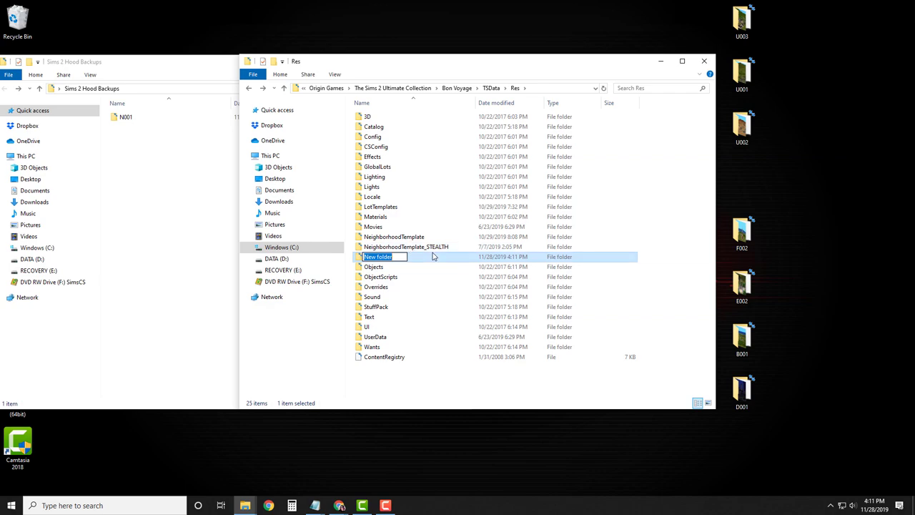
pyautogui.click(375, 259)
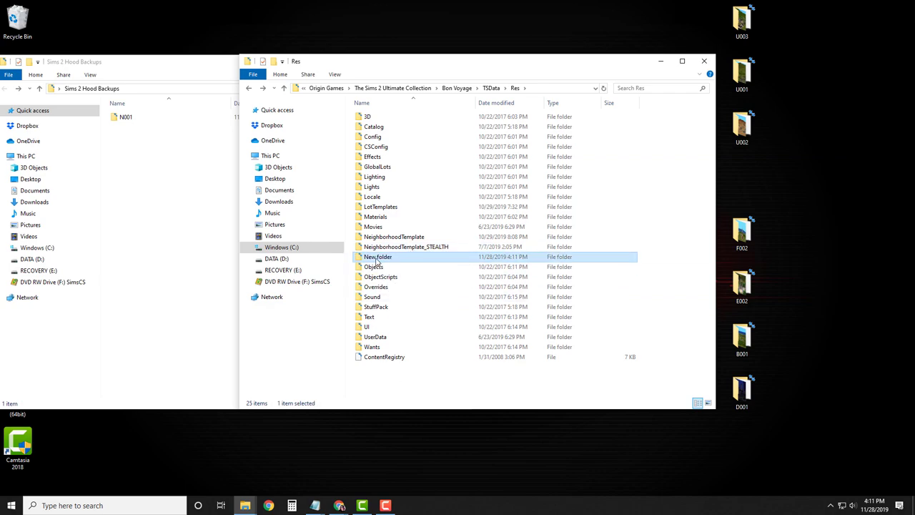
pyautogui.press('Delete')
# Compare the hood folders in Bon Voyage's NeighborhoodTemplate and NeighborhoodTemplate_STEALTH folders, returning to Res after each check.
pyautogui.click(398, 239)
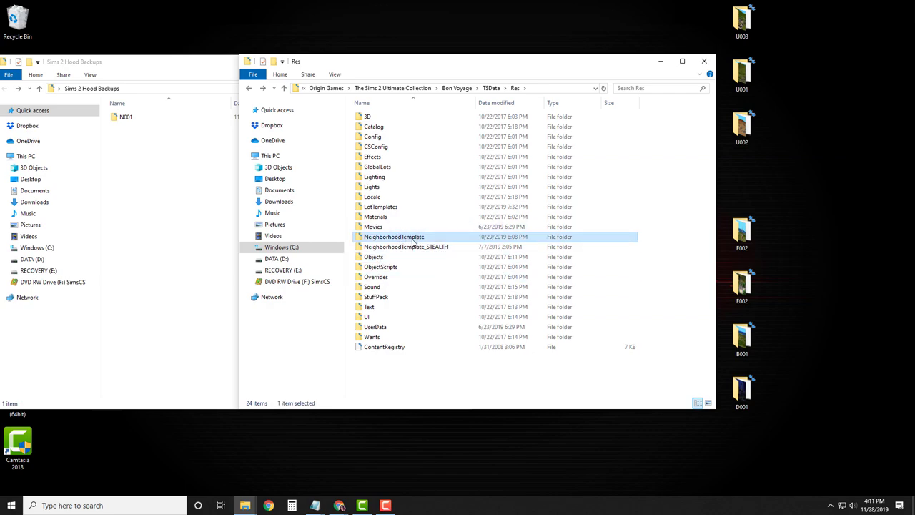
pyautogui.doubleClick(413, 241)
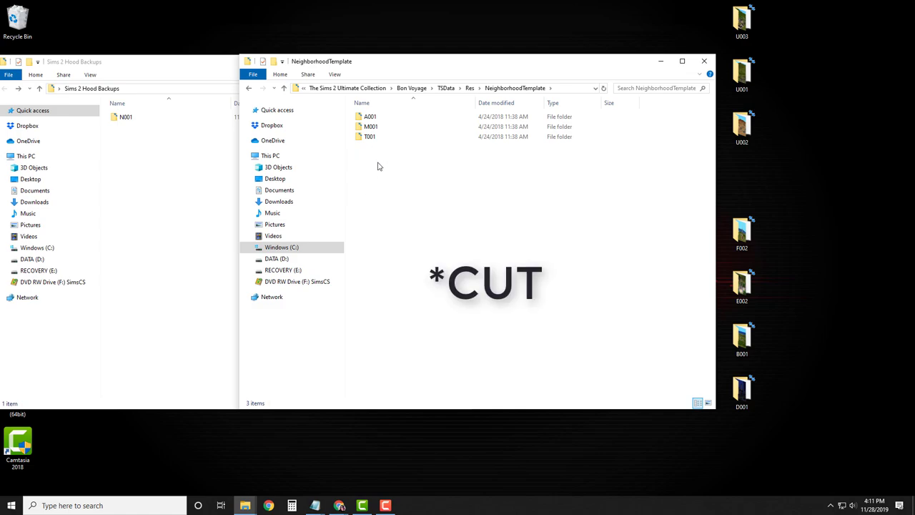
pyautogui.click(250, 89)
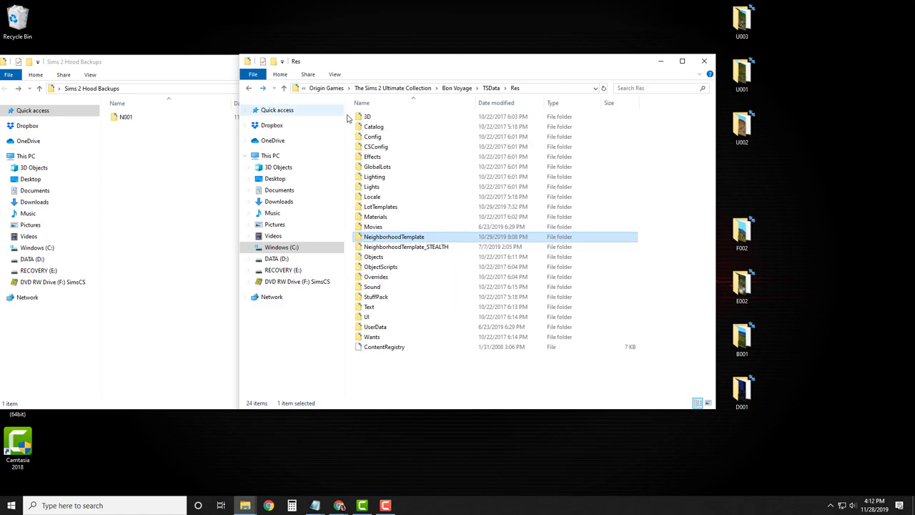
pyautogui.click(416, 249)
pyautogui.doubleClick(416, 249)
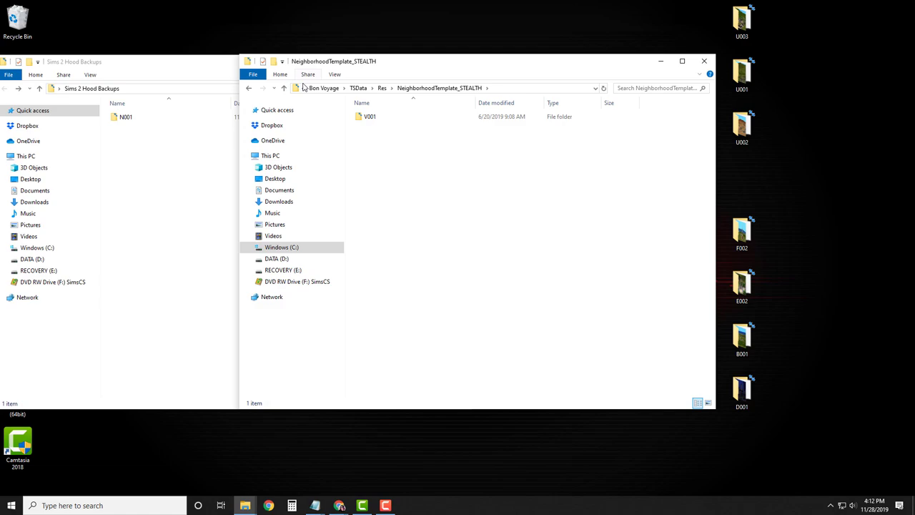
pyautogui.click(252, 88)
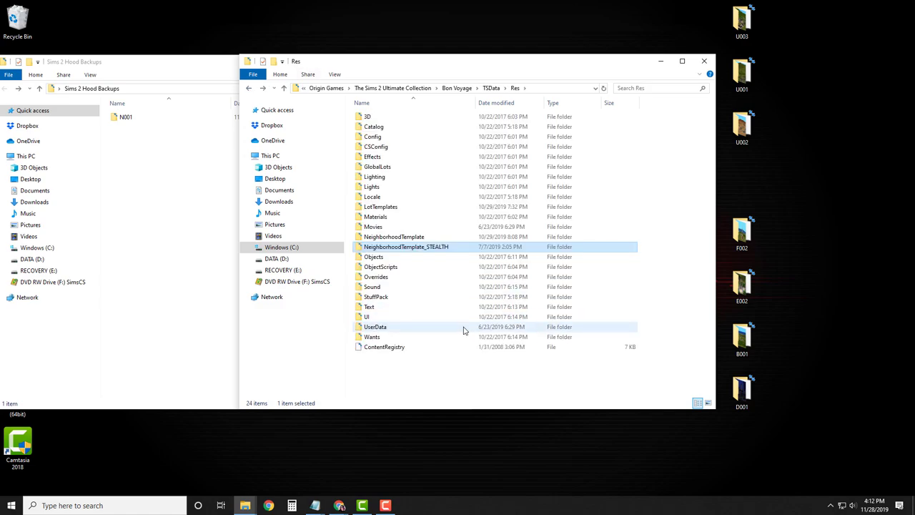
pyautogui.click(413, 239)
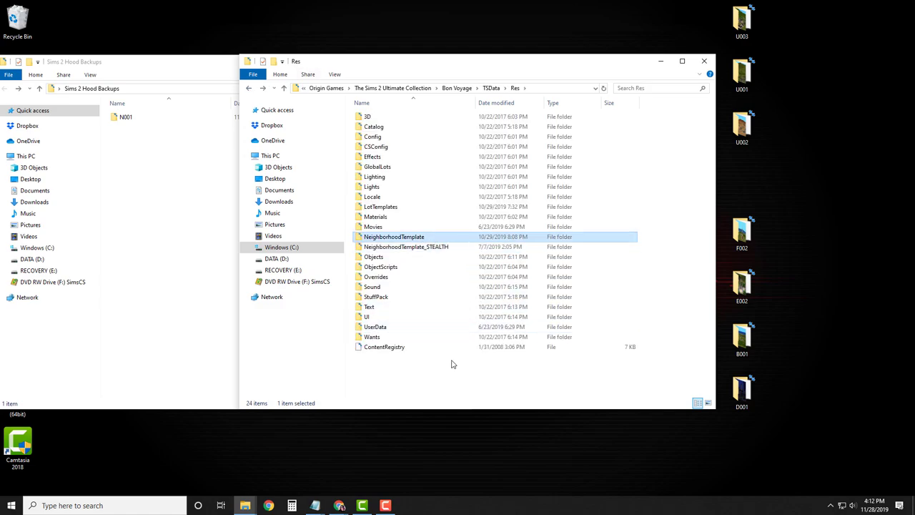
pyautogui.doubleClick(429, 240)
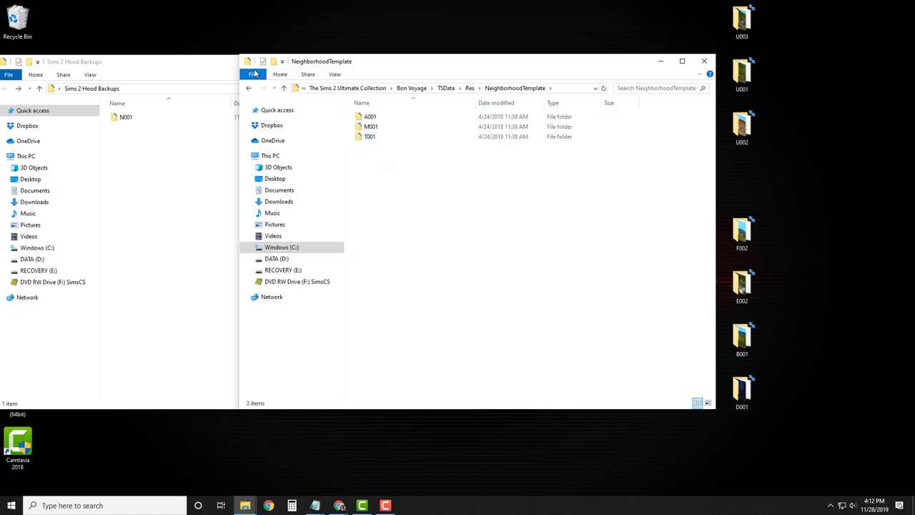
pyautogui.click(249, 88)
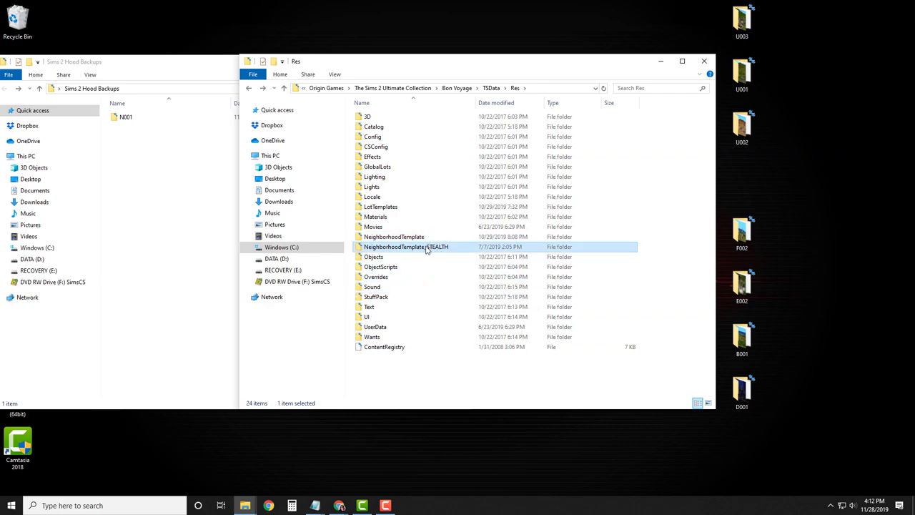
pyautogui.doubleClick(429, 248)
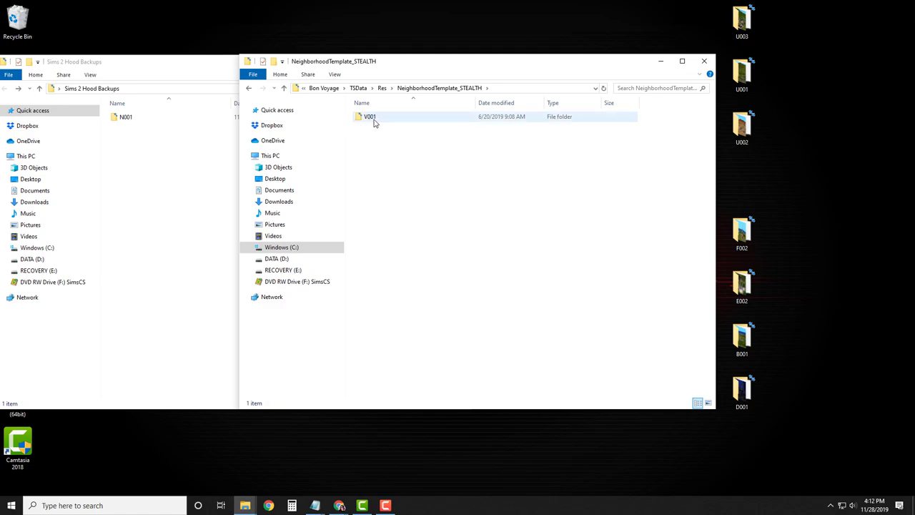
pyautogui.click(249, 88)
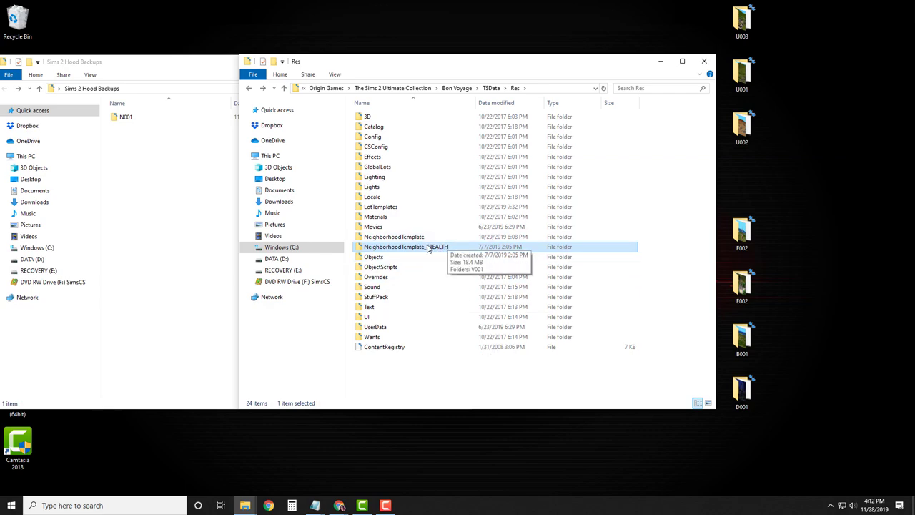
pyautogui.click(389, 238)
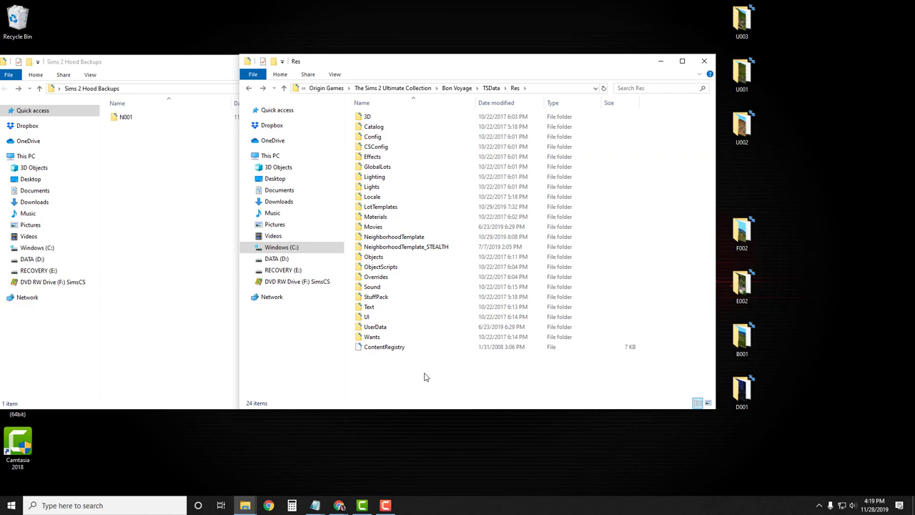
# Go back to The Sims 2 Ultimate Collection folder and open Apartment Life's Res folder inside TSData.
pyautogui.click(250, 88)
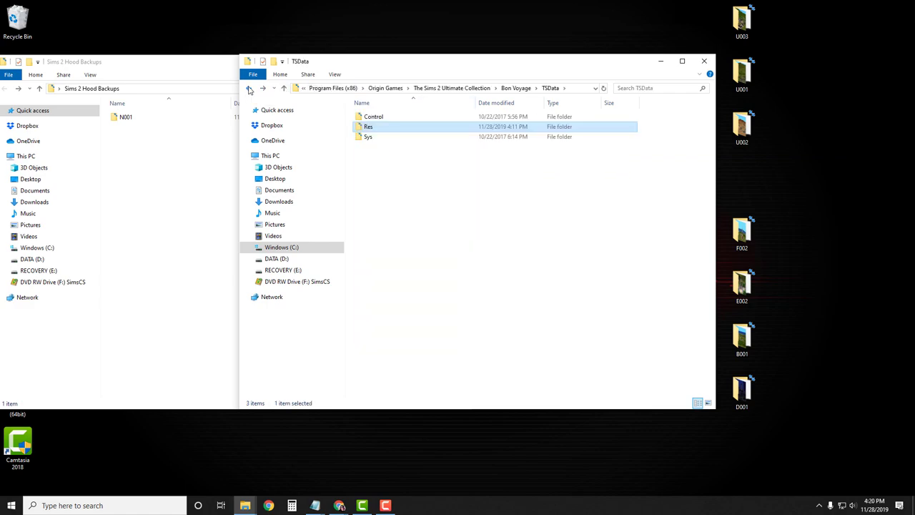
pyautogui.click(249, 88)
pyautogui.click(250, 89)
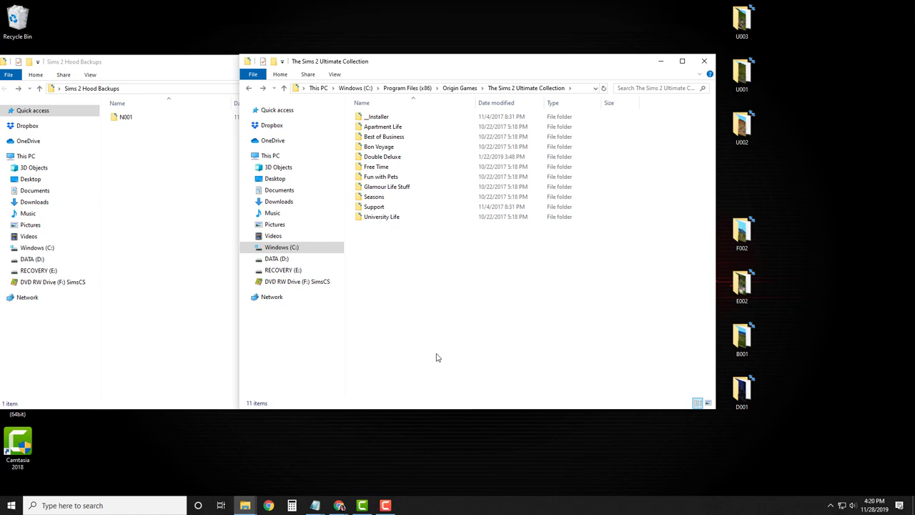
pyautogui.doubleClick(398, 132)
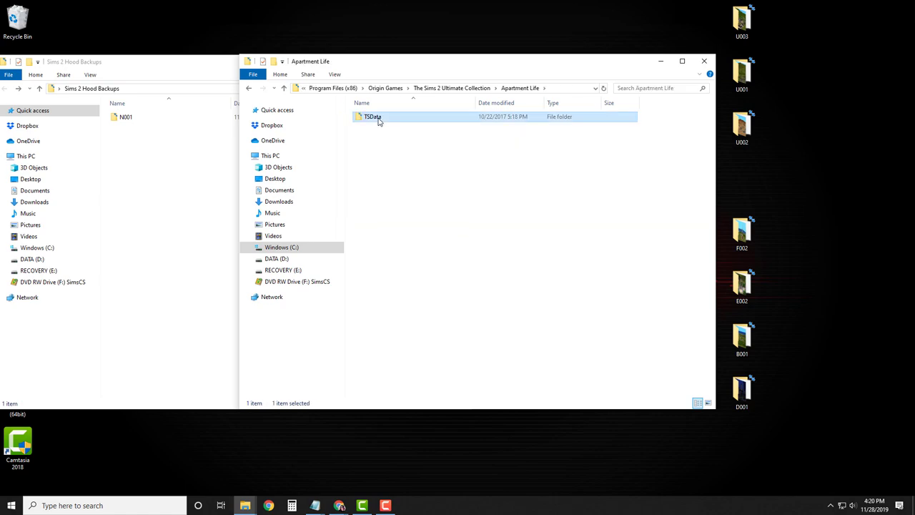
pyautogui.doubleClick(379, 121)
pyautogui.doubleClick(379, 128)
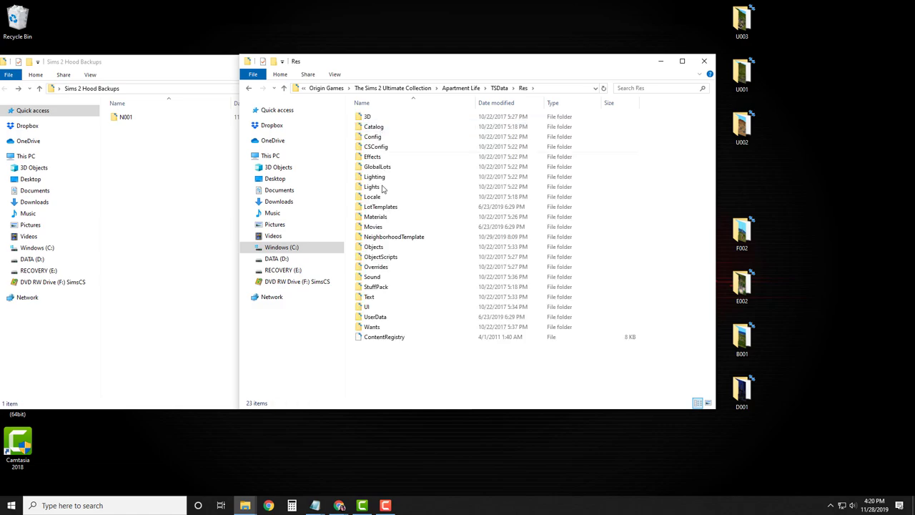
# Open Apartment Life's NeighborhoodTemplate folder and view the details of its E002 hood folder.
pyautogui.doubleClick(389, 240)
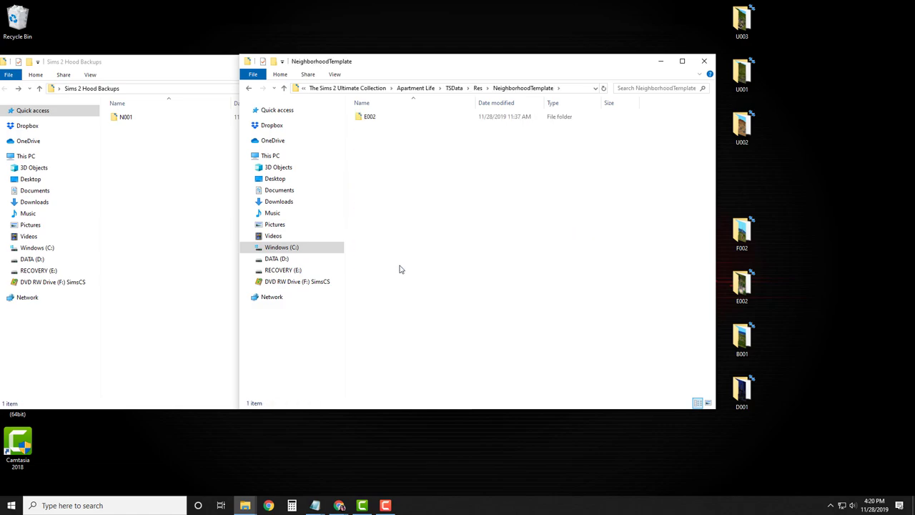
pyautogui.click(374, 123)
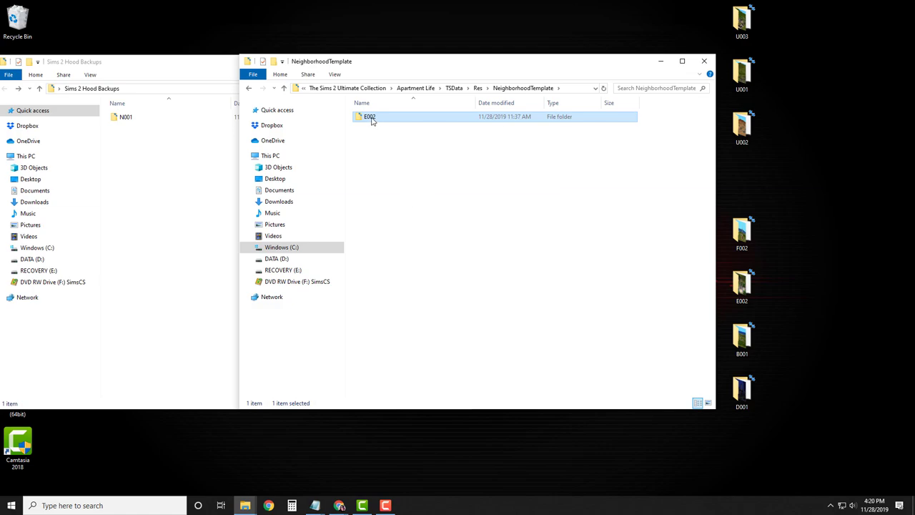
pyautogui.moveTo(371, 121)
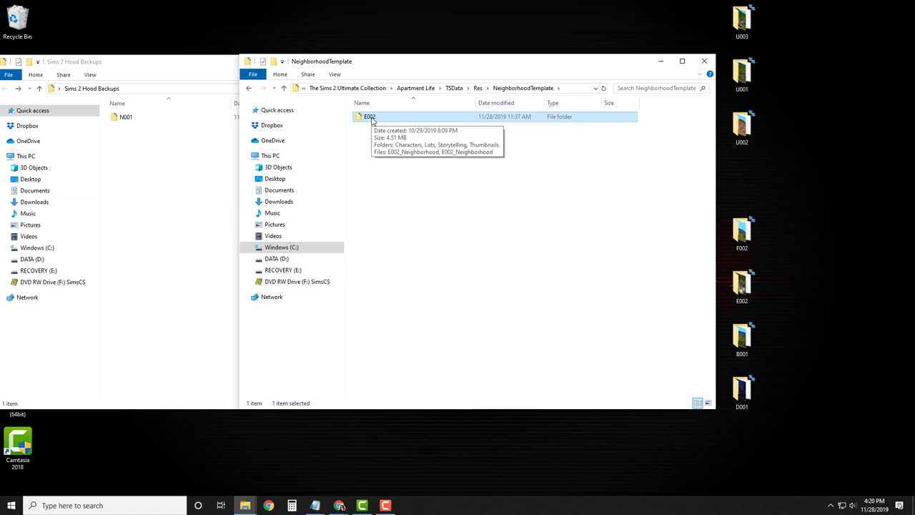
# Move the original E002 folder from Apartment Life's NeighborhoodTemplate folder into Sims 2 Hood Backups.
pyautogui.rightClick(371, 121)
pyautogui.rightClick(365, 122)
pyautogui.rightClick(367, 119)
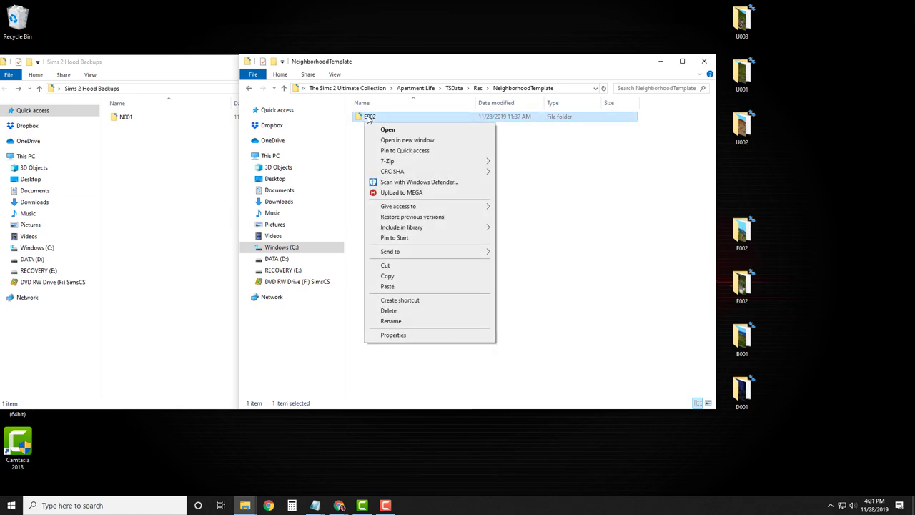
pyautogui.click(380, 276)
pyautogui.rightClick(141, 156)
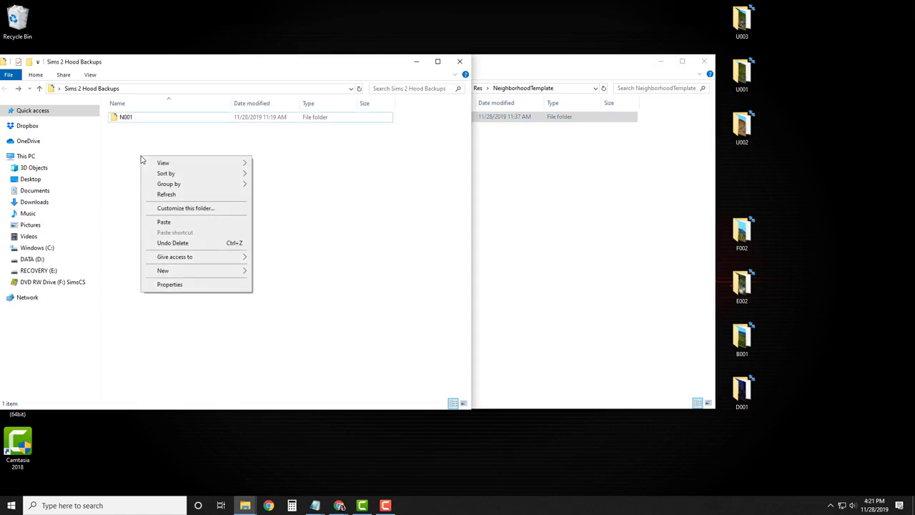
pyautogui.click(176, 225)
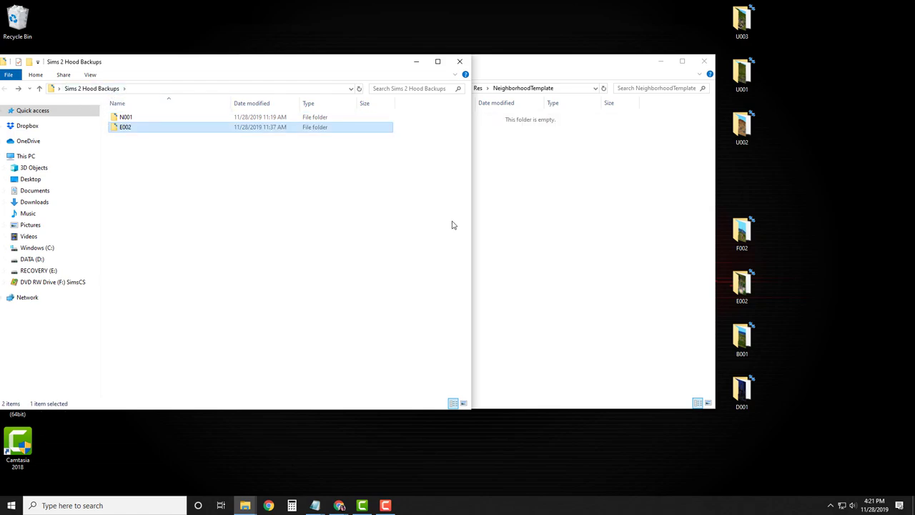
# Move the clean E002 template from the desktop into Apartment Life's NeighborhoodTemplate folder.
pyautogui.click(549, 227)
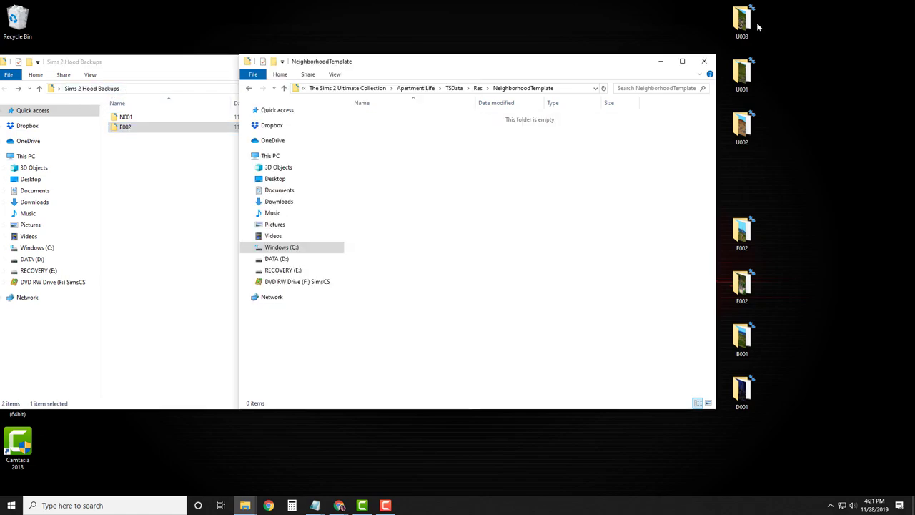
pyautogui.click(745, 286)
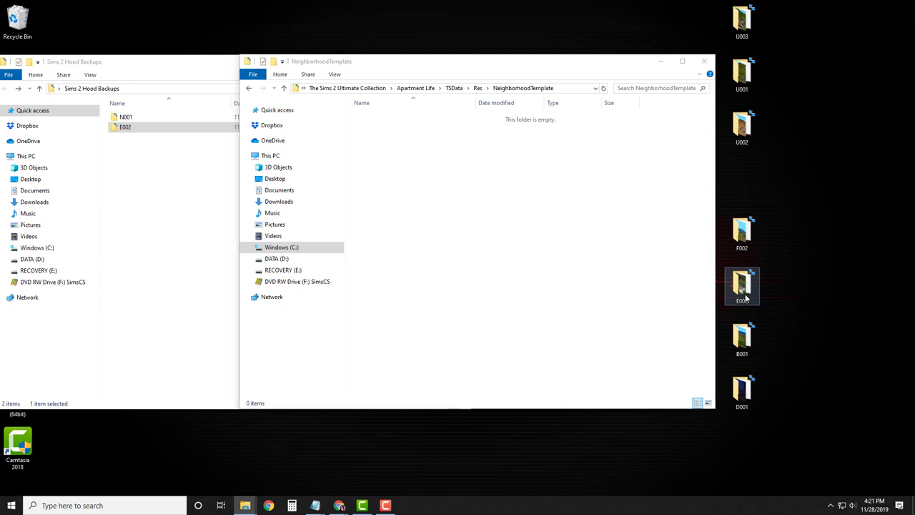
pyautogui.moveTo(746, 300); pyautogui.dragTo(432, 210)
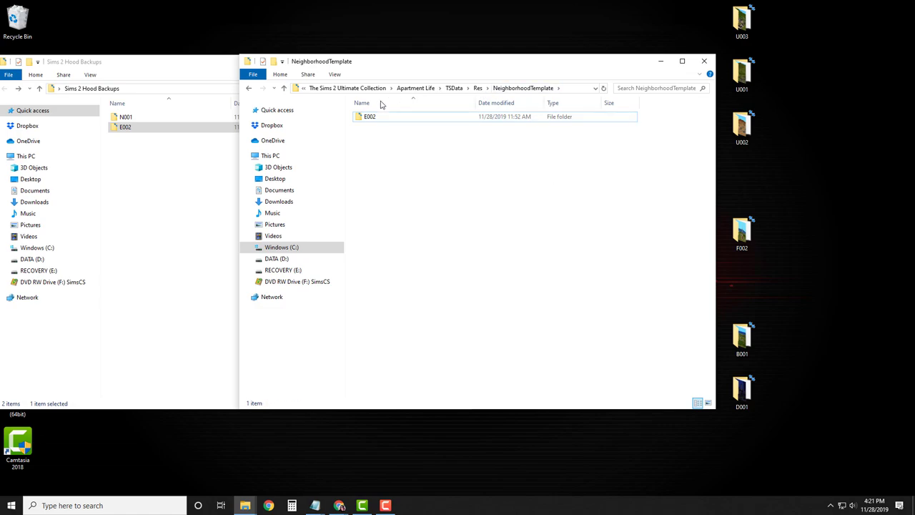
# Open the new E002 folder and examine the contents of its Characters and Lots subfolders.
pyautogui.doubleClick(379, 118)
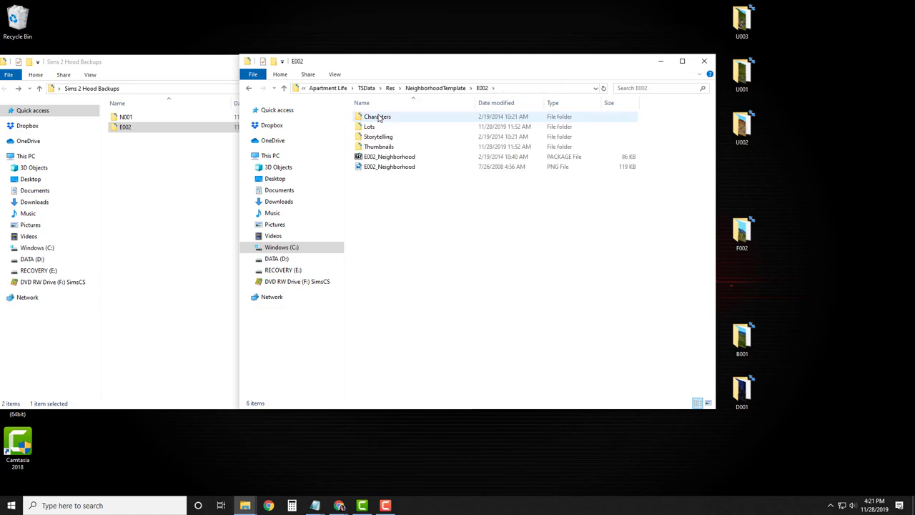
pyautogui.doubleClick(379, 118)
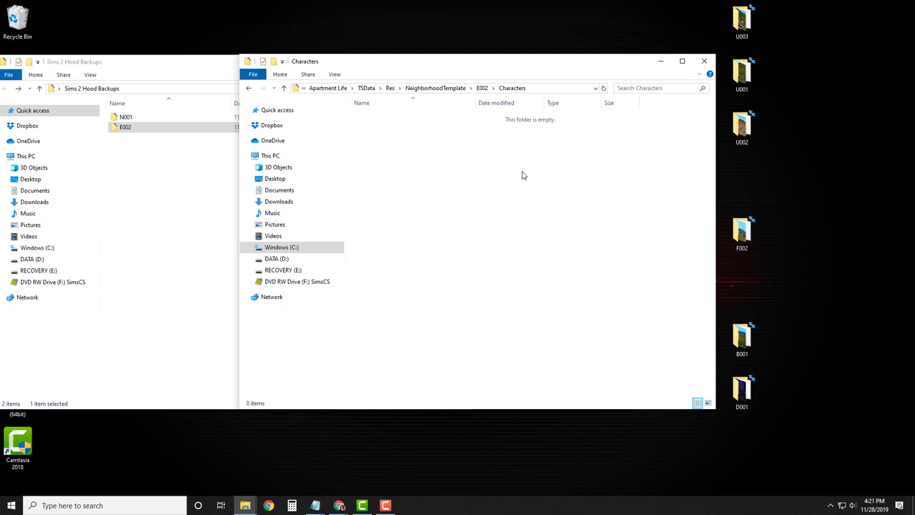
pyautogui.click(249, 88)
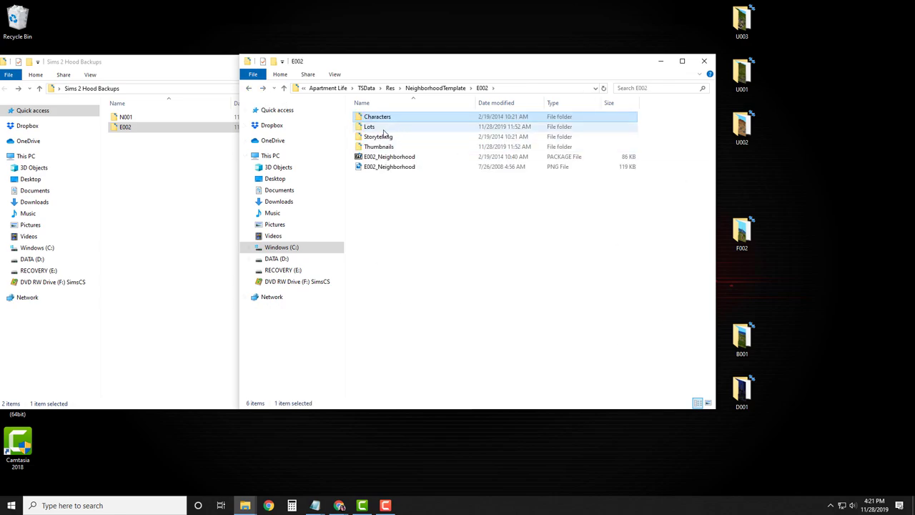
pyautogui.doubleClick(429, 126)
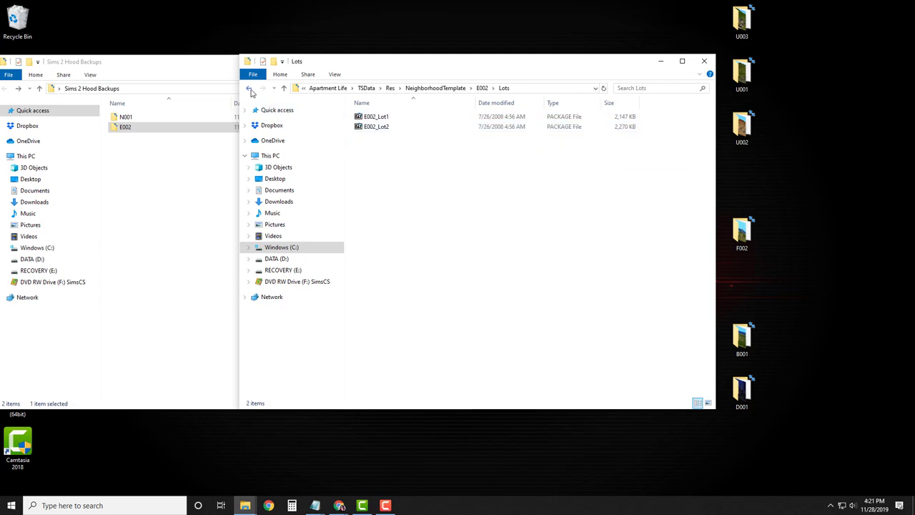
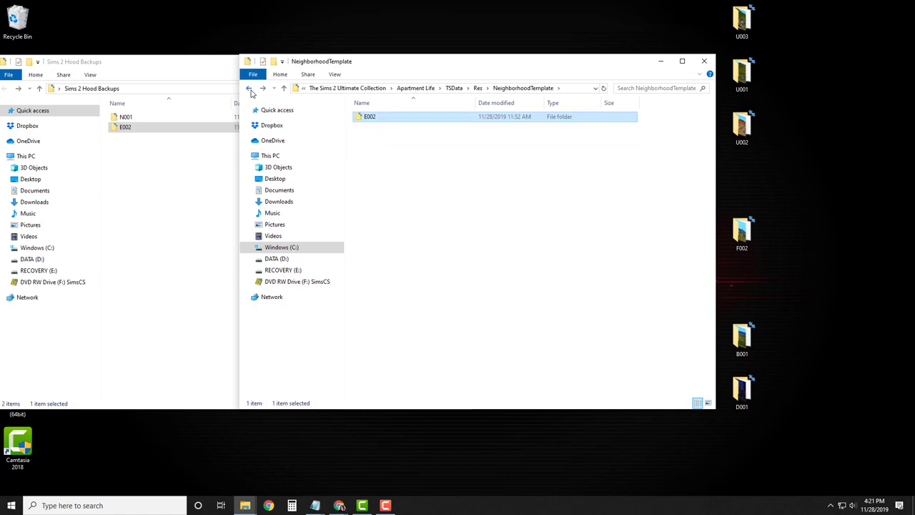
# Return to The Sims 2 Ultimate Collection folder and open Free Time's NeighborhoodTemplate folder inside TSData's Res folder.
pyautogui.click(249, 89)
pyautogui.click(250, 89)
pyautogui.click(250, 89)
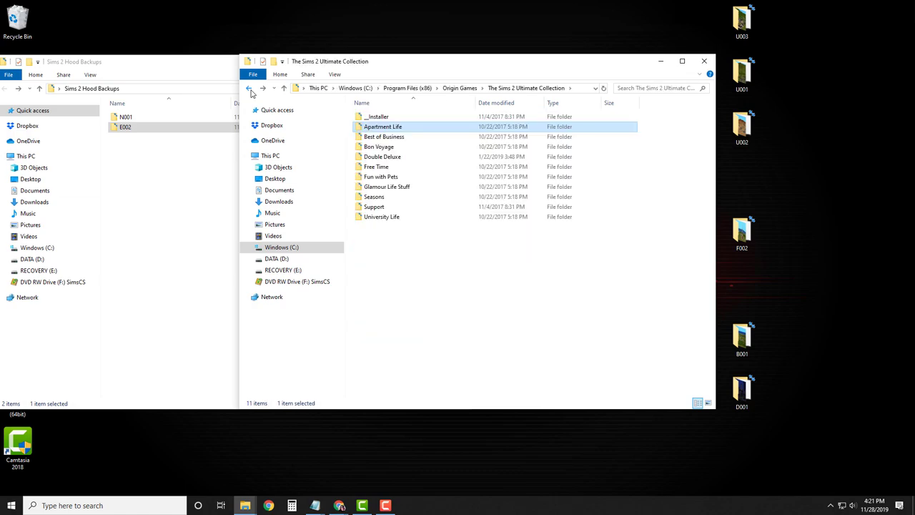
pyautogui.click(458, 256)
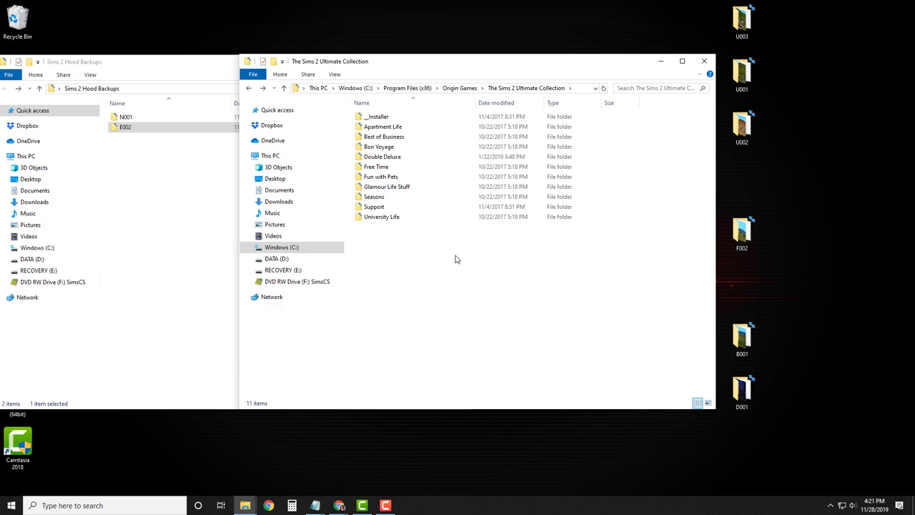
pyautogui.doubleClick(376, 166)
pyautogui.doubleClick(383, 118)
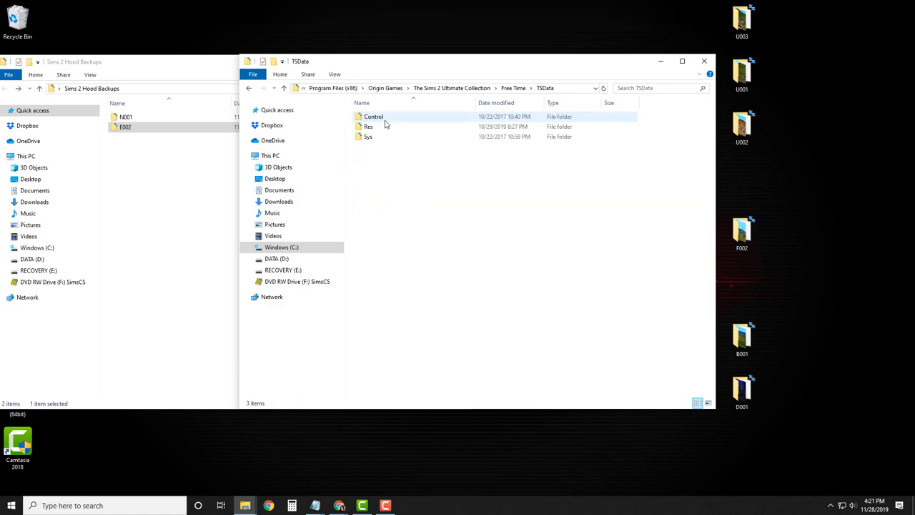
pyautogui.doubleClick(379, 127)
pyautogui.doubleClick(389, 239)
# Move the original F002 folder from Free Time's NeighborhoodTemplate folder into Sims 2 Hood Backups.
pyautogui.click(371, 120)
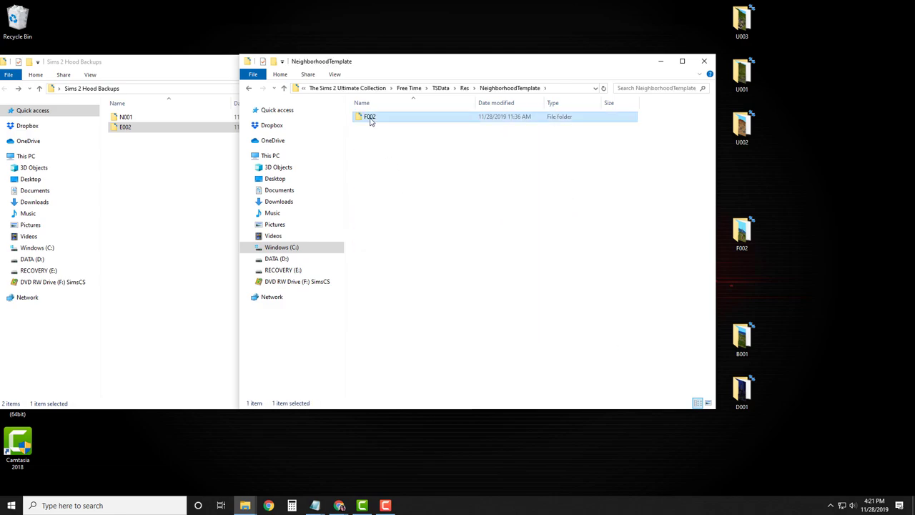
pyautogui.rightClick(371, 121)
pyautogui.click(393, 262)
pyautogui.rightClick(170, 184)
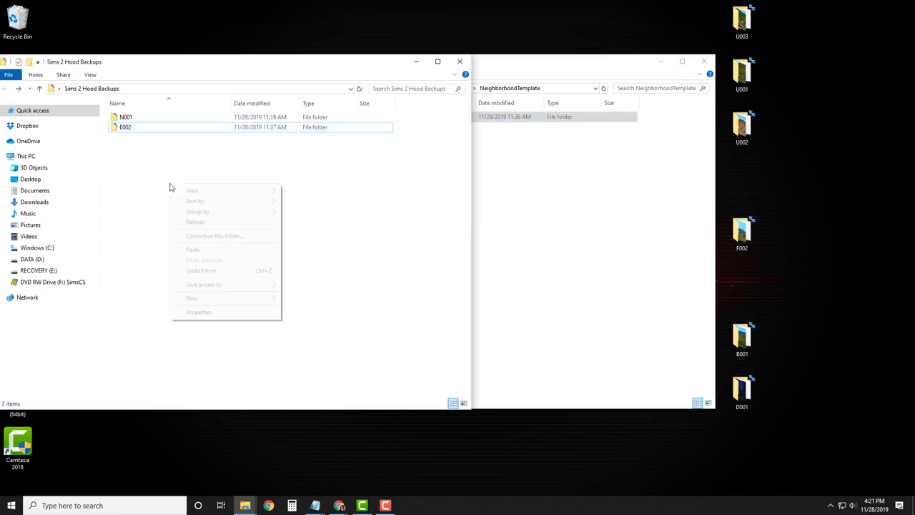
pyautogui.click(193, 250)
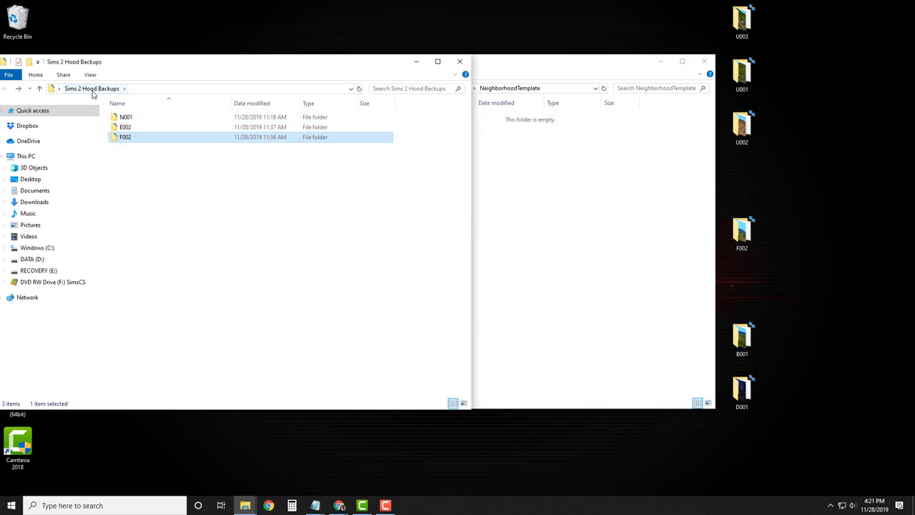
# Move the clean F002 template from the desktop into Free Time's NeighborhoodTemplate folder.
pyautogui.click(562, 277)
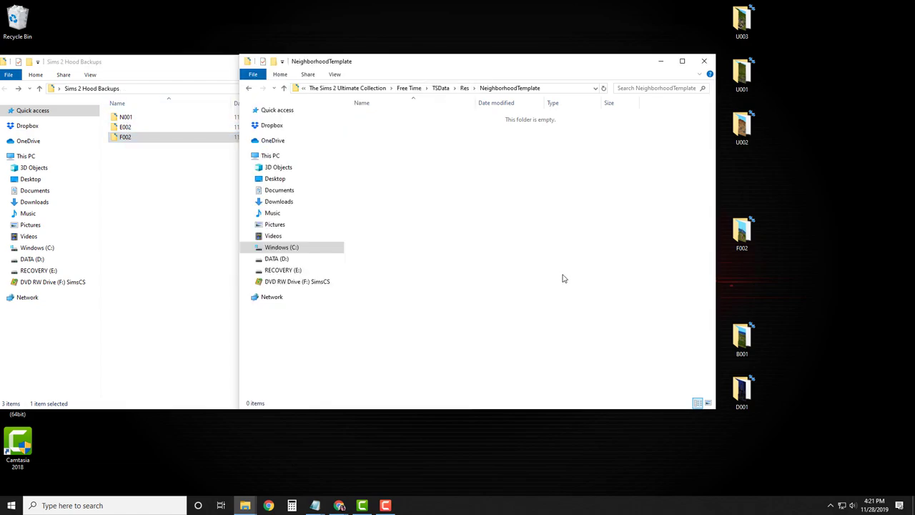
pyautogui.click(742, 236)
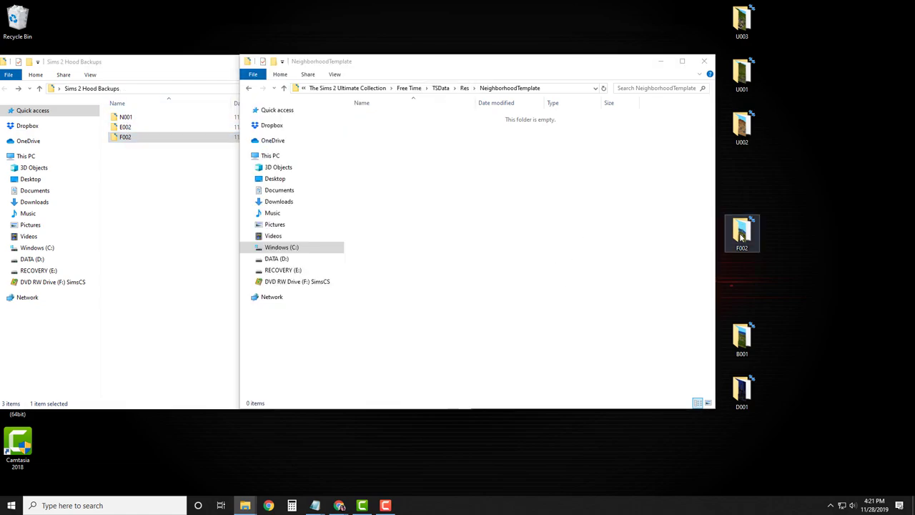
pyautogui.moveTo(741, 236); pyautogui.dragTo(433, 196)
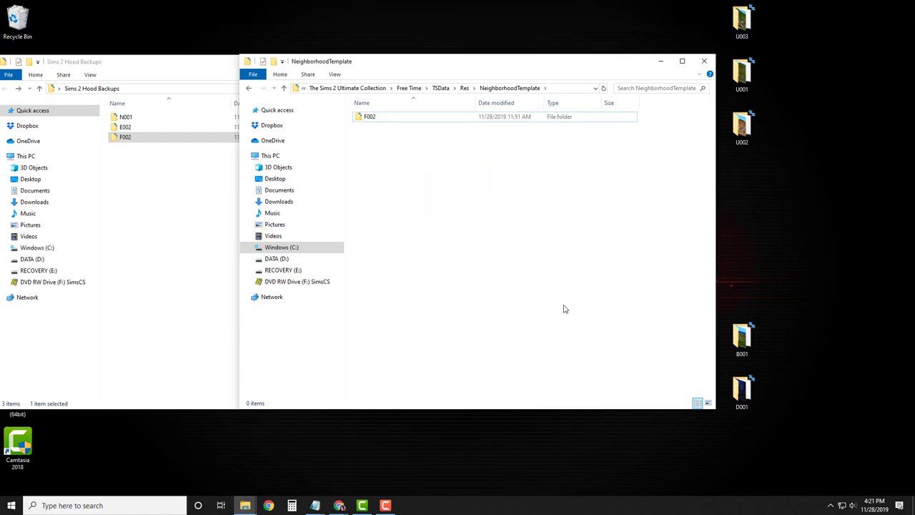
# Check the Characters subfolder of Free Time's new F002 folder and return to The Sims 2 Ultimate Collection folder.
pyautogui.doubleClick(367, 118)
pyautogui.doubleClick(379, 119)
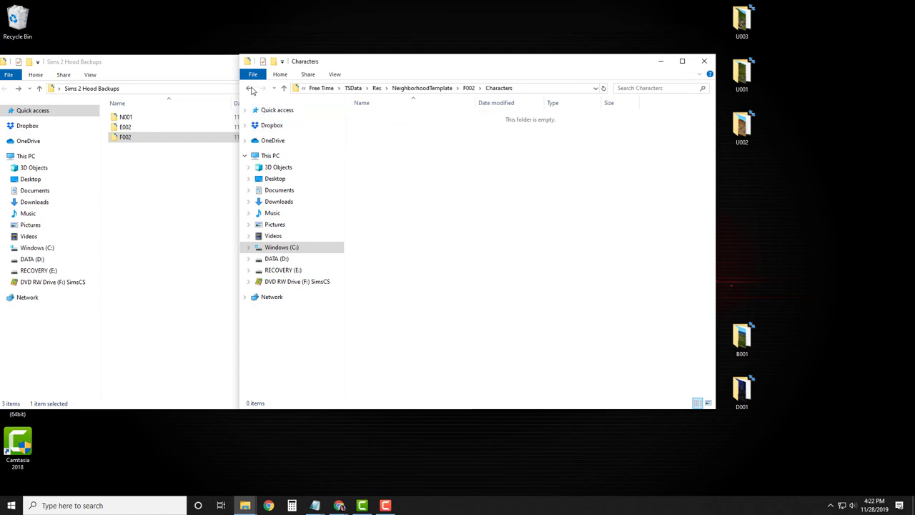
pyautogui.click(250, 88)
pyautogui.click(250, 89)
pyautogui.click(249, 89)
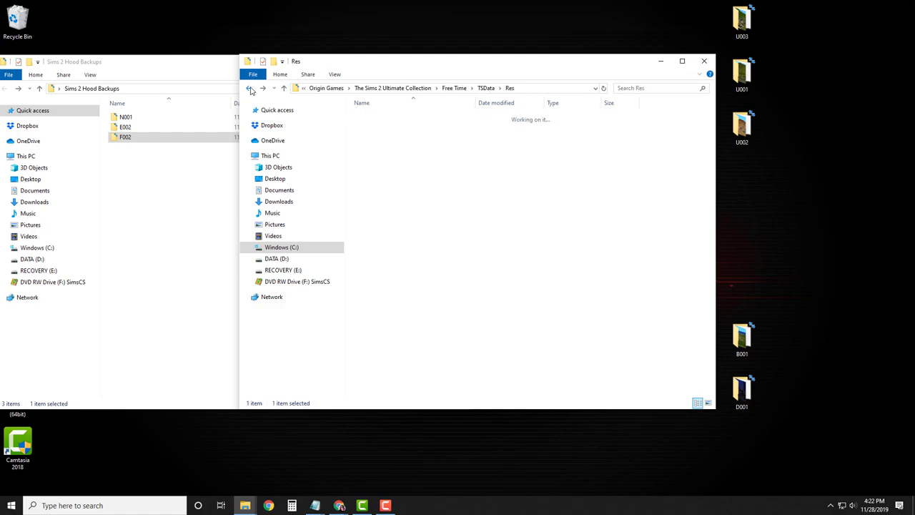
pyautogui.click(250, 89)
pyautogui.click(249, 89)
pyautogui.click(250, 88)
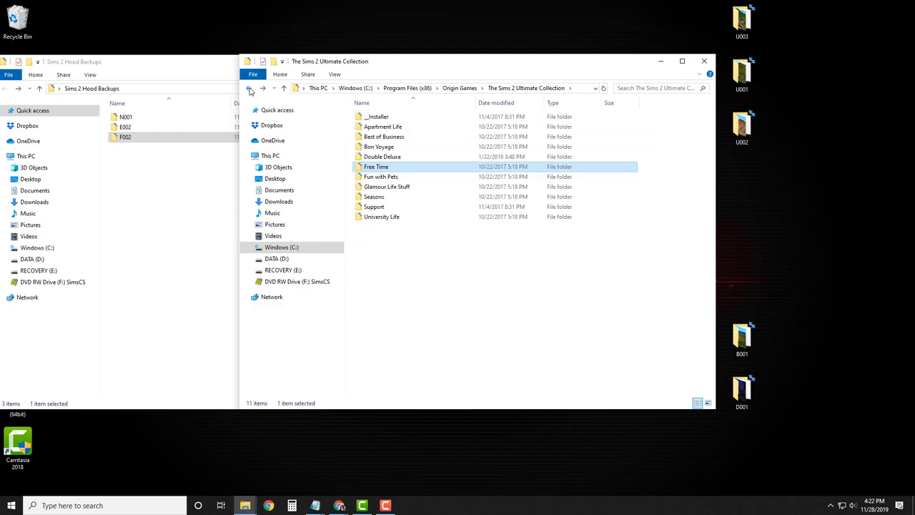
pyautogui.click(449, 327)
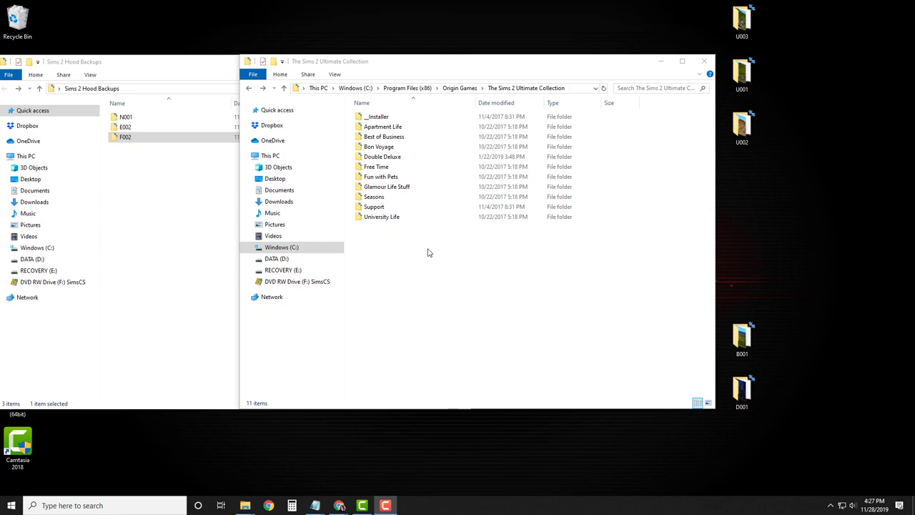
# Open the NeighborhoodTemplate folder of Best of Business's EP3, inside TSData's Res folder.
pyautogui.click(394, 140)
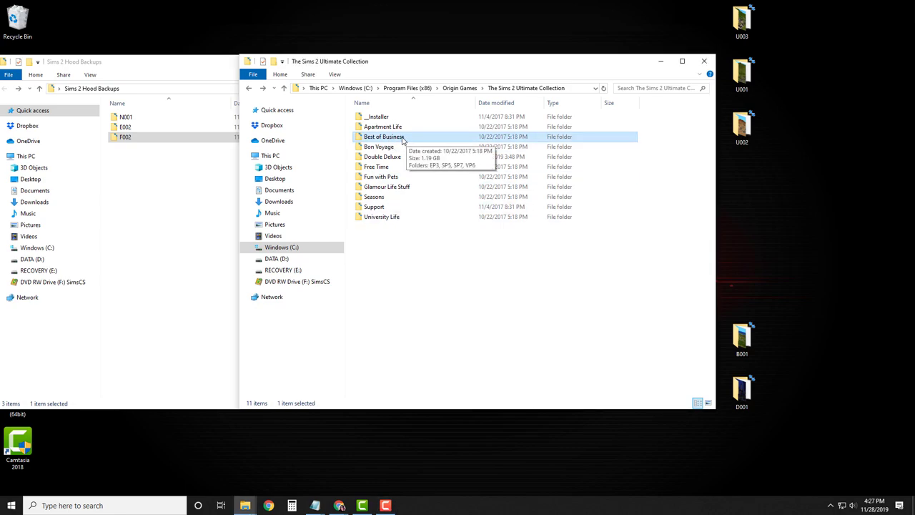
pyautogui.doubleClick(402, 139)
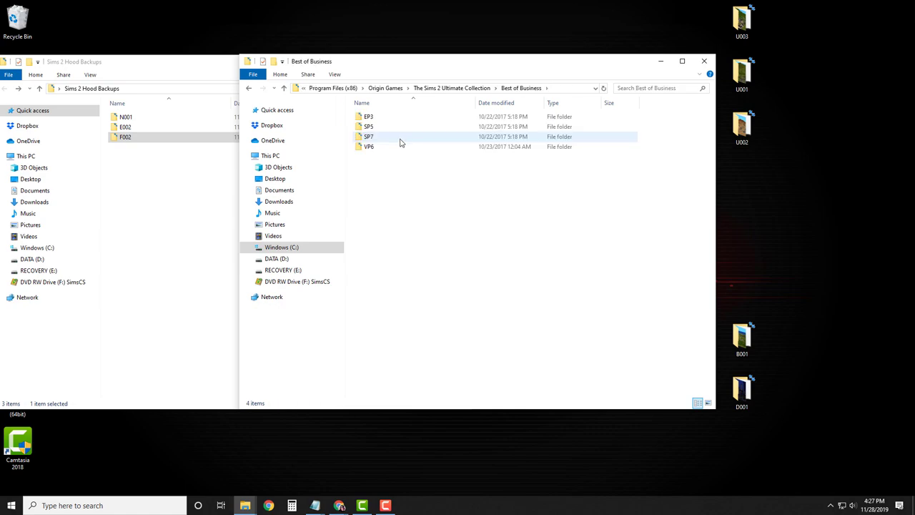
pyautogui.doubleClick(368, 117)
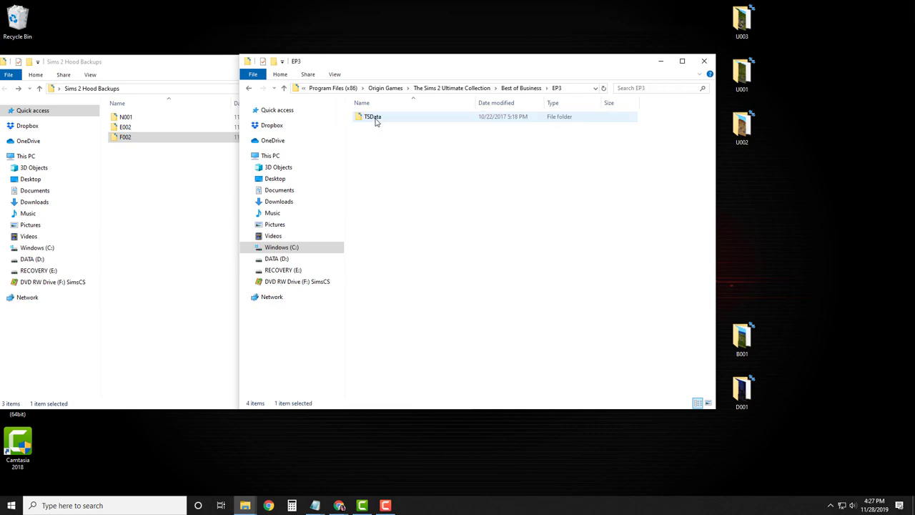
pyautogui.click(379, 123)
pyautogui.doubleClick(378, 123)
pyautogui.doubleClick(378, 127)
pyautogui.doubleClick(383, 237)
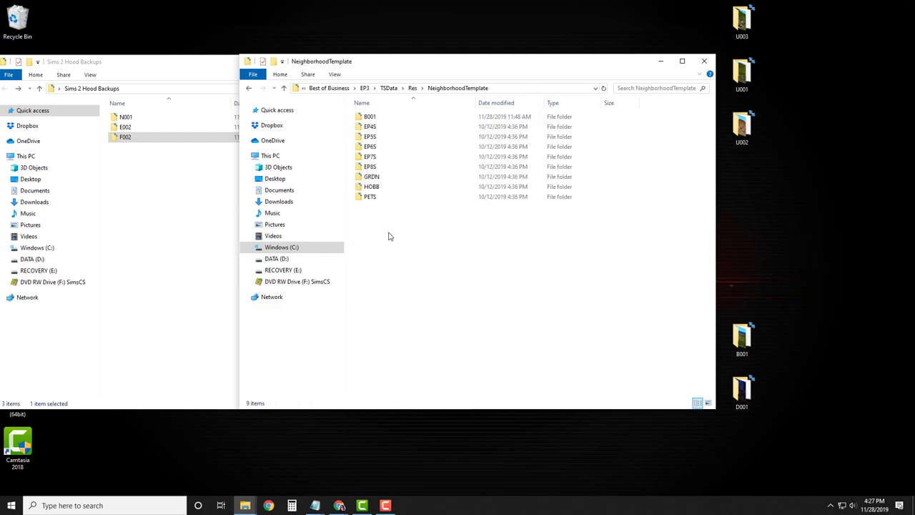
# Move only the original B001 folder from EP3's NeighborhoodTemplate folder into Sims 2 Hood Backups.
pyautogui.click(372, 117)
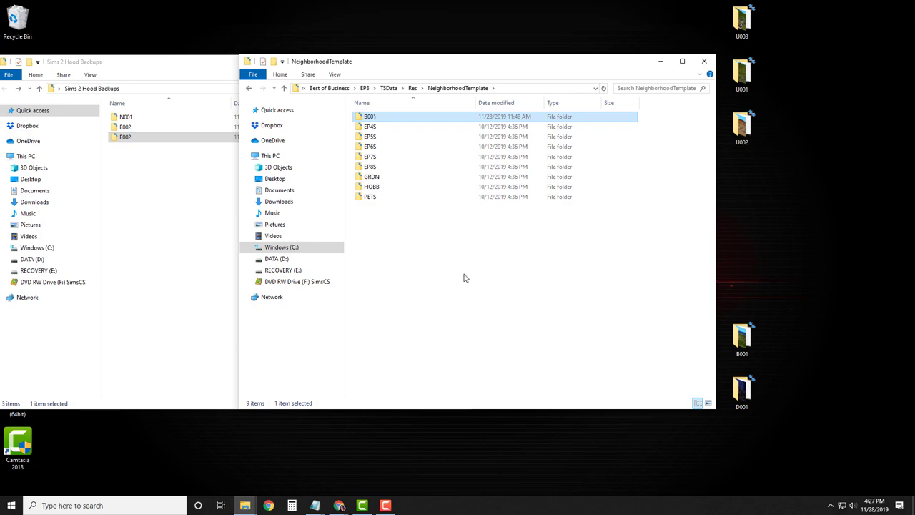
pyautogui.moveTo(659, 137); pyautogui.dragTo(336, 126)
pyautogui.click(402, 138)
pyautogui.click(359, 118)
pyautogui.rightClick(368, 118)
pyautogui.click(395, 258)
pyautogui.rightClick(148, 195)
pyautogui.click(170, 258)
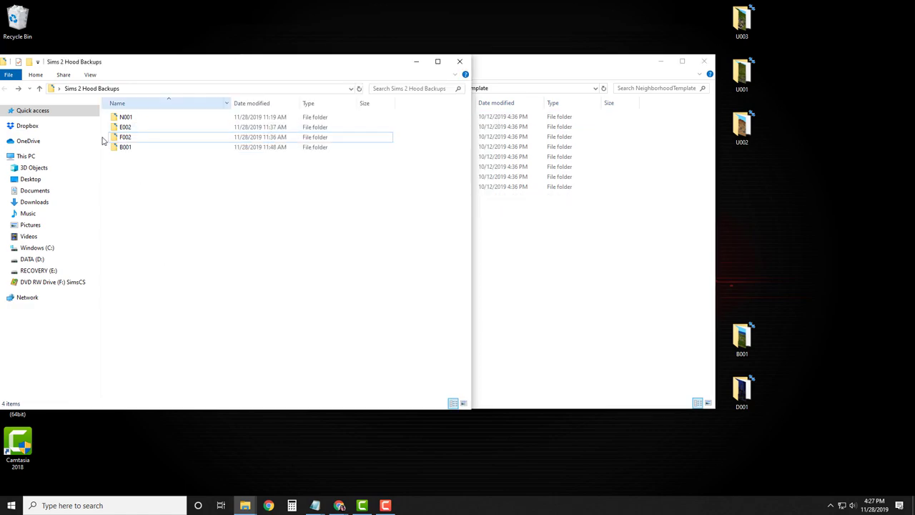
# Move the clean B001 template from the desktop into EP3's NeighborhoodTemplate folder.
pyautogui.click(504, 305)
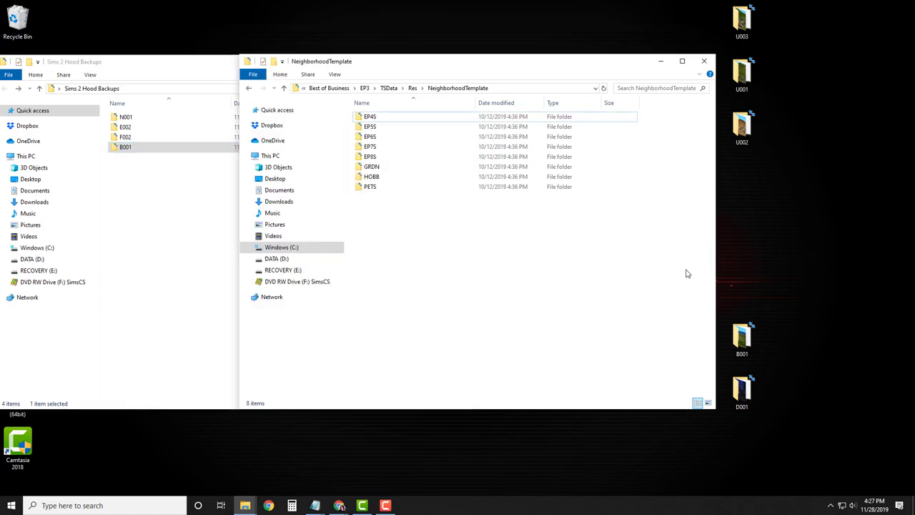
pyautogui.click(746, 343)
pyautogui.moveTo(745, 343); pyautogui.dragTo(427, 281)
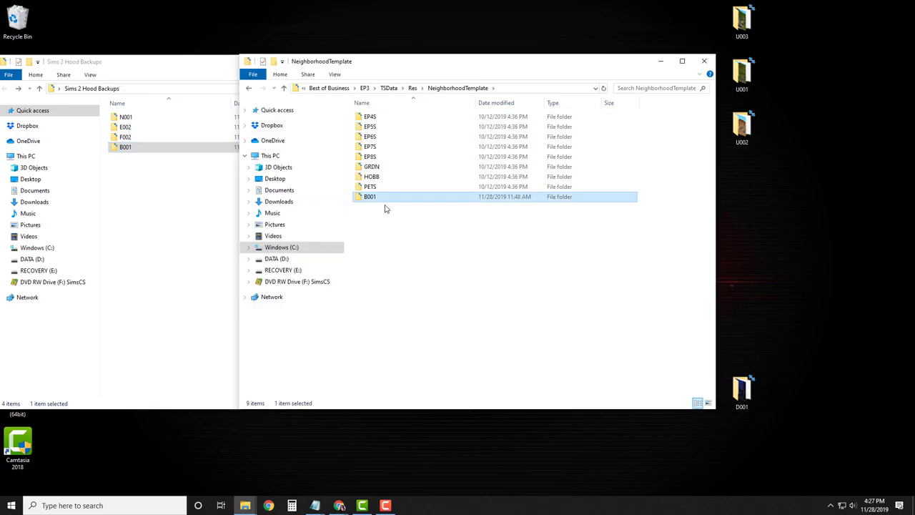
# Check the Characters subfolder of EP3's new B001 folder and return to NeighborhoodTemplate.
pyautogui.doubleClick(381, 202)
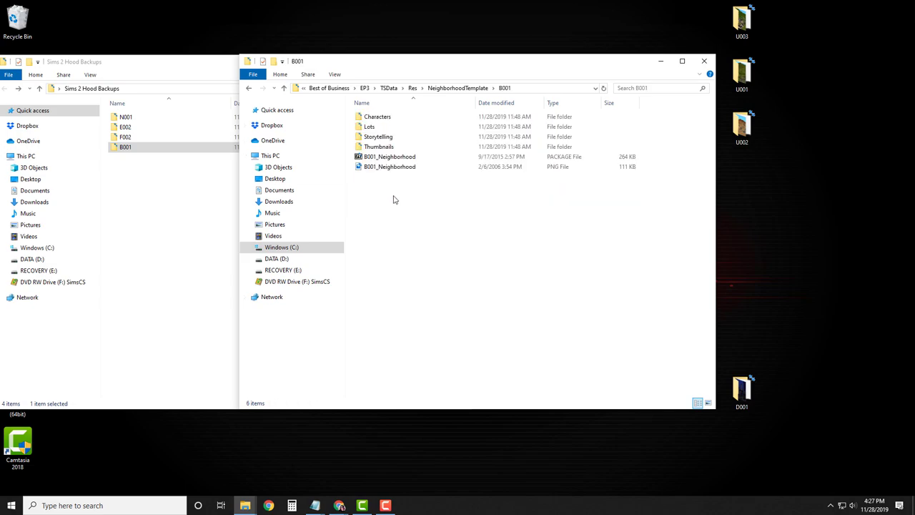
pyautogui.doubleClick(398, 119)
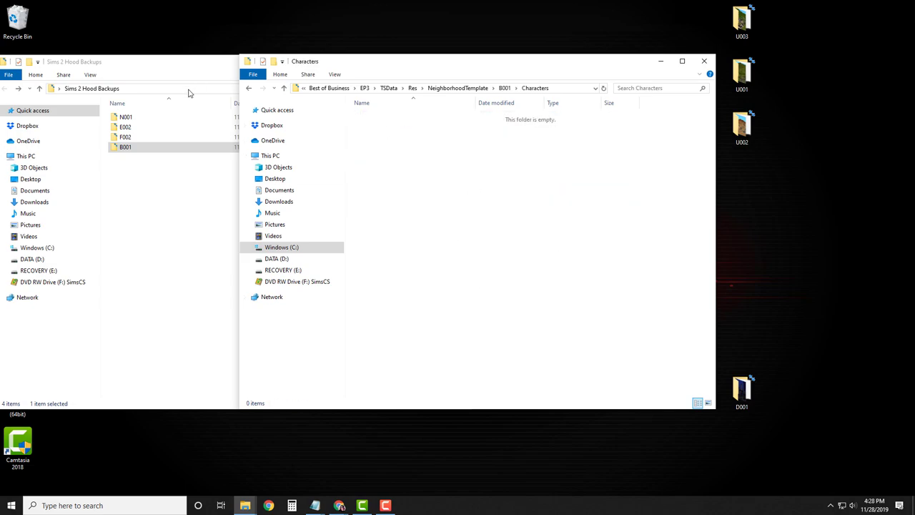
pyautogui.click(249, 90)
pyautogui.click(250, 90)
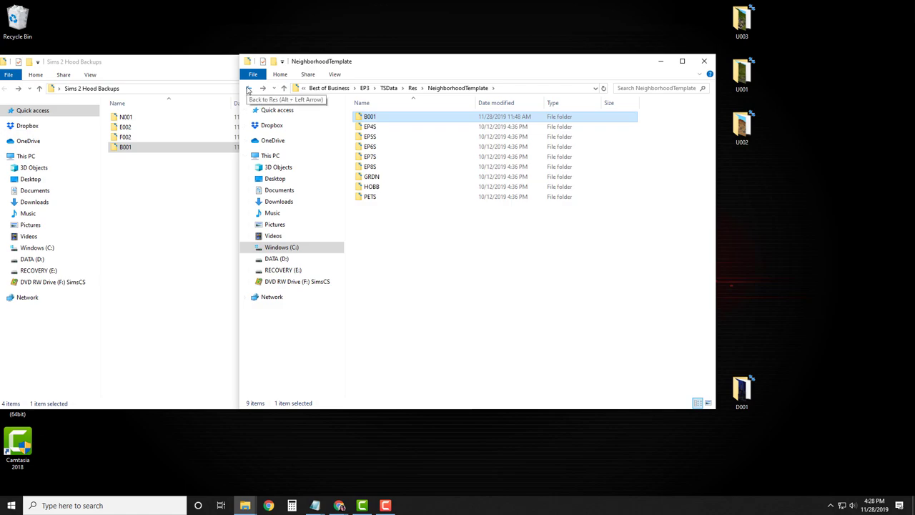
# Open the NeighborhoodTemplate folder of Double Deluxe's EP2, inside TSData's Res folder.
pyautogui.click(248, 88)
pyautogui.click(248, 89)
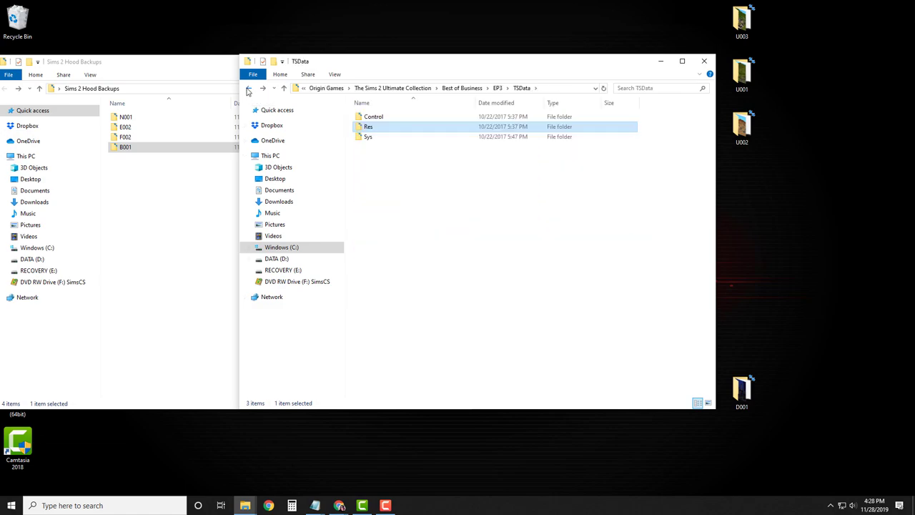
pyautogui.click(248, 88)
pyautogui.click(248, 89)
pyautogui.click(248, 89)
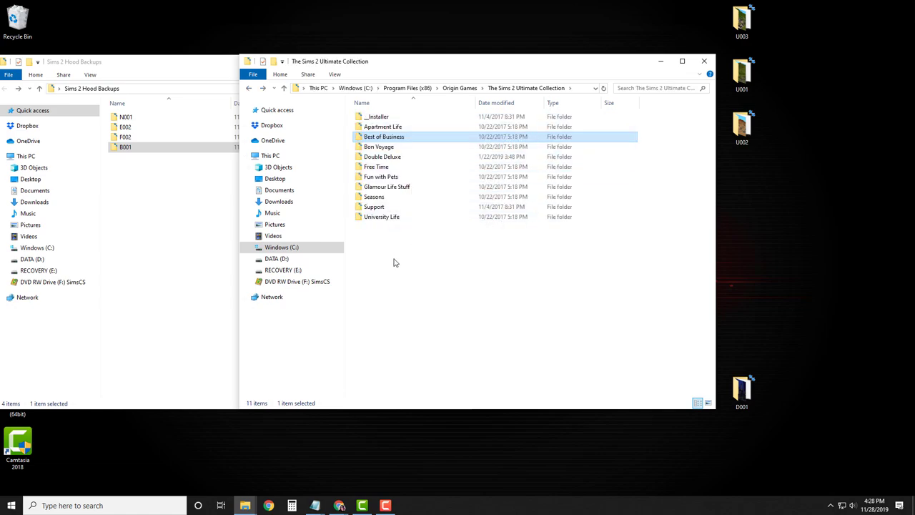
pyautogui.doubleClick(397, 158)
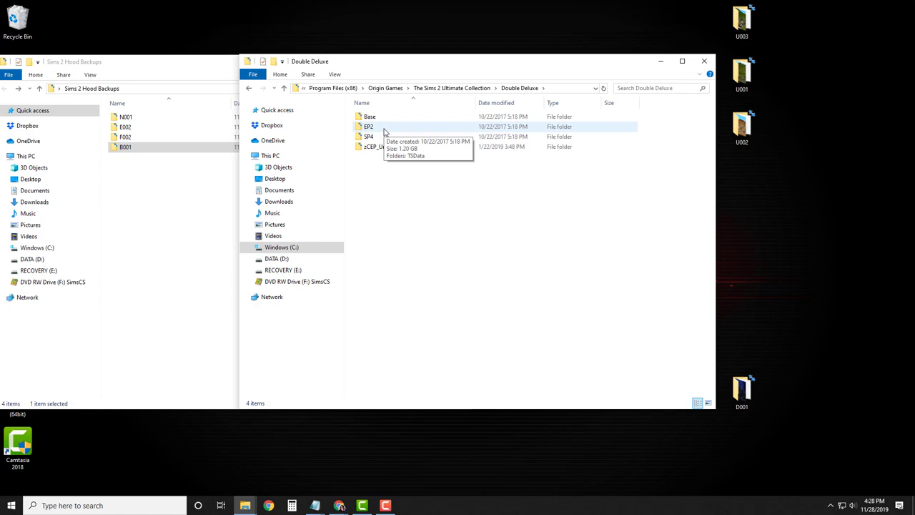
pyautogui.doubleClick(384, 129)
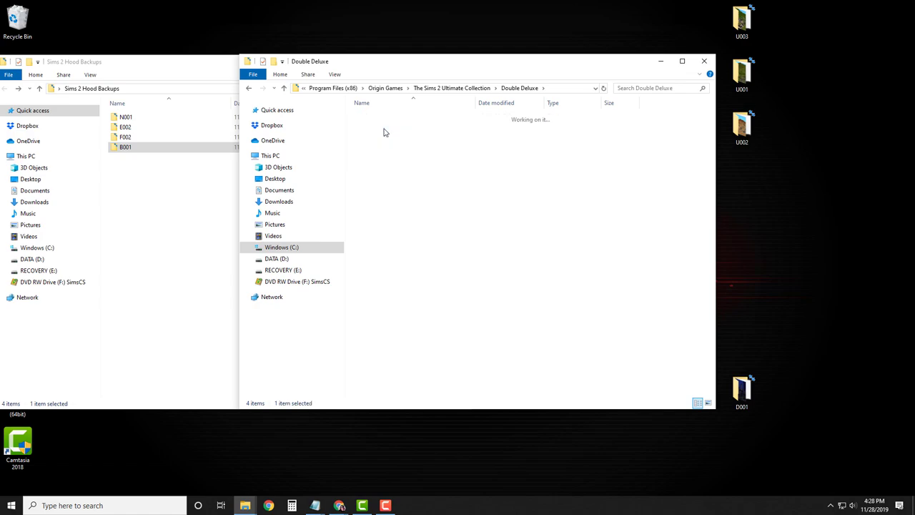
pyautogui.doubleClick(377, 118)
pyautogui.doubleClick(370, 127)
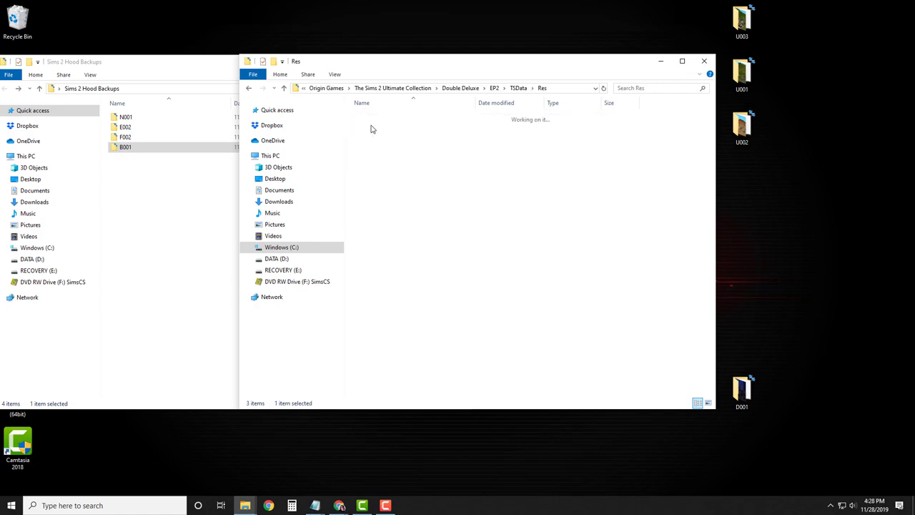
pyautogui.doubleClick(375, 238)
# Move EP2's original D001 folder into Sims 2 Hood Backups and put the desktop's clean D001 template in its place.
pyautogui.rightClick(366, 117)
pyautogui.click(387, 269)
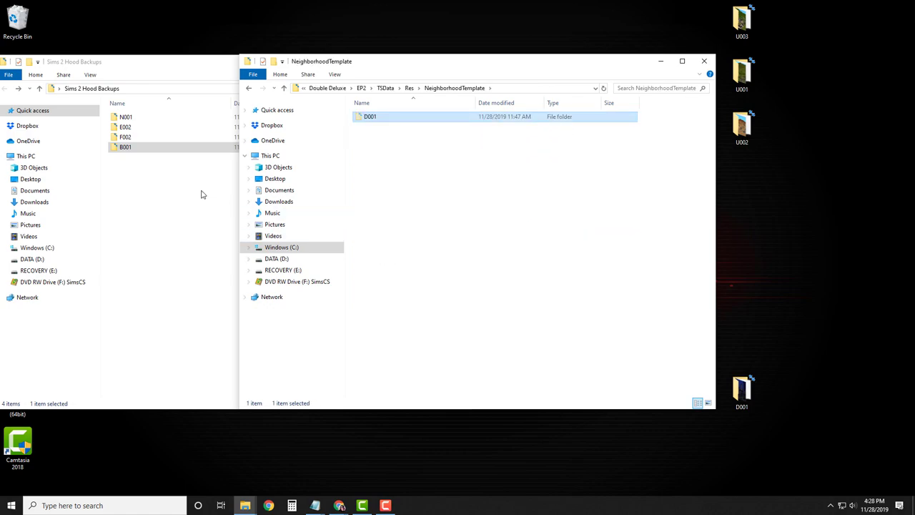
pyautogui.rightClick(181, 186)
pyautogui.click(203, 252)
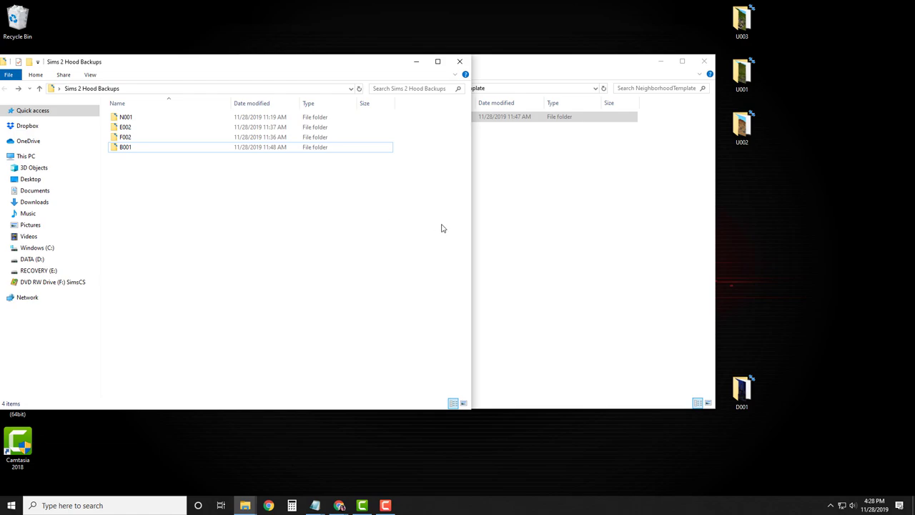
pyautogui.click(506, 254)
pyautogui.moveTo(749, 403); pyautogui.dragTo(467, 246)
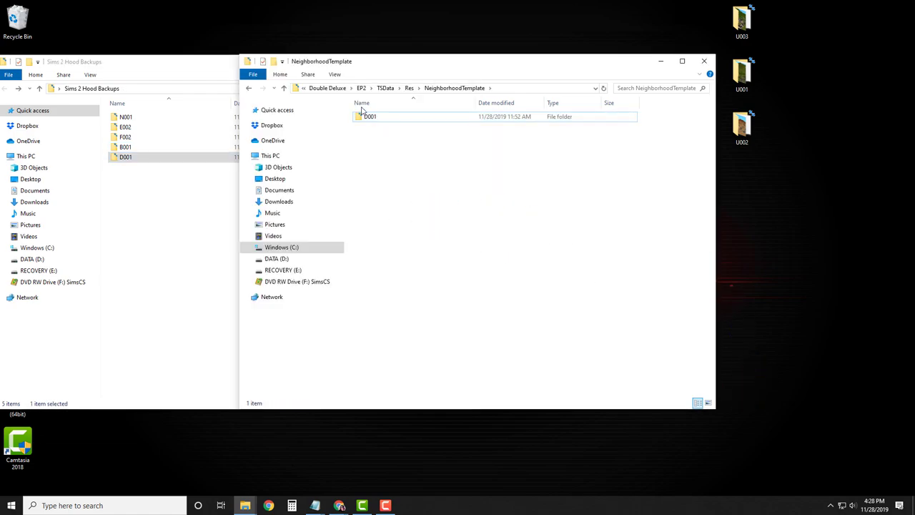
# Check the Characters subfolder of EP2's new D001 folder and return to NeighborhoodTemplate.
pyautogui.doubleClick(371, 118)
pyautogui.doubleClick(377, 118)
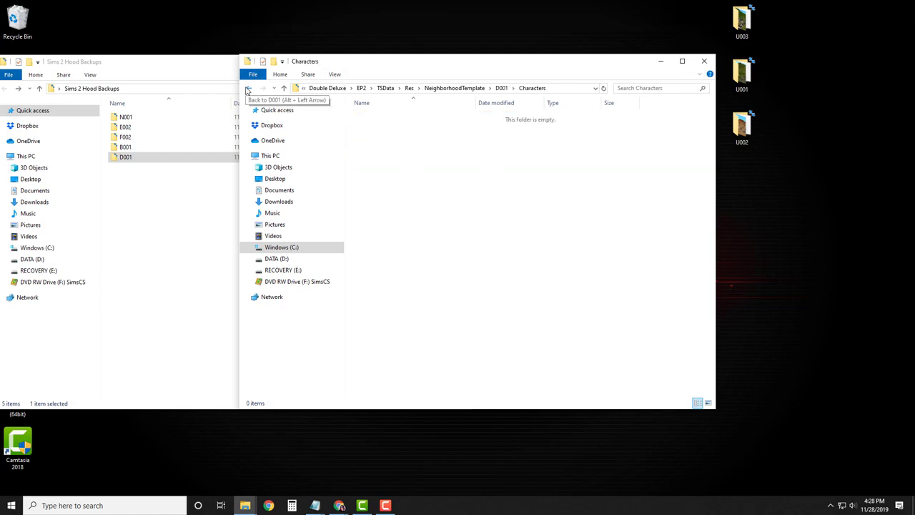
pyautogui.click(247, 88)
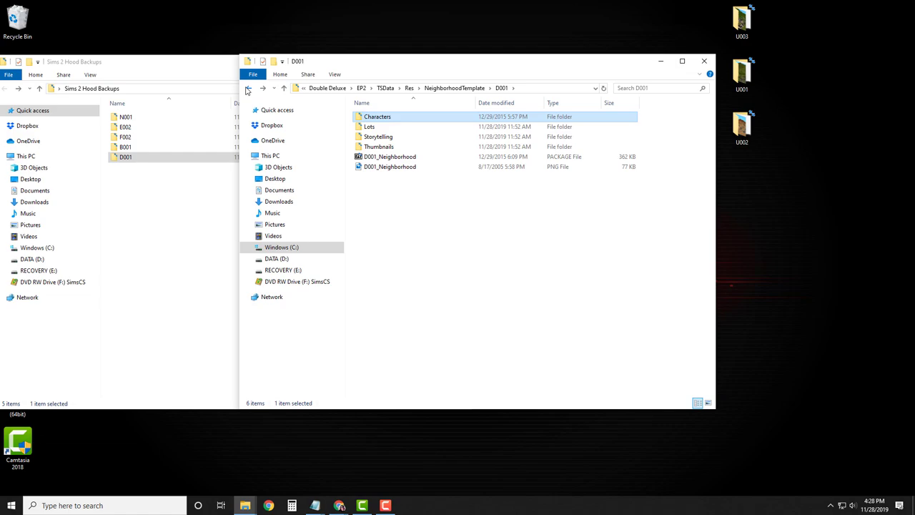
pyautogui.click(247, 88)
# Go back to The Sims 2 Ultimate Collection folder and open University Life's EP1 NeighborhoodTemplate folder, inside TSData's Res folder.
pyautogui.click(247, 88)
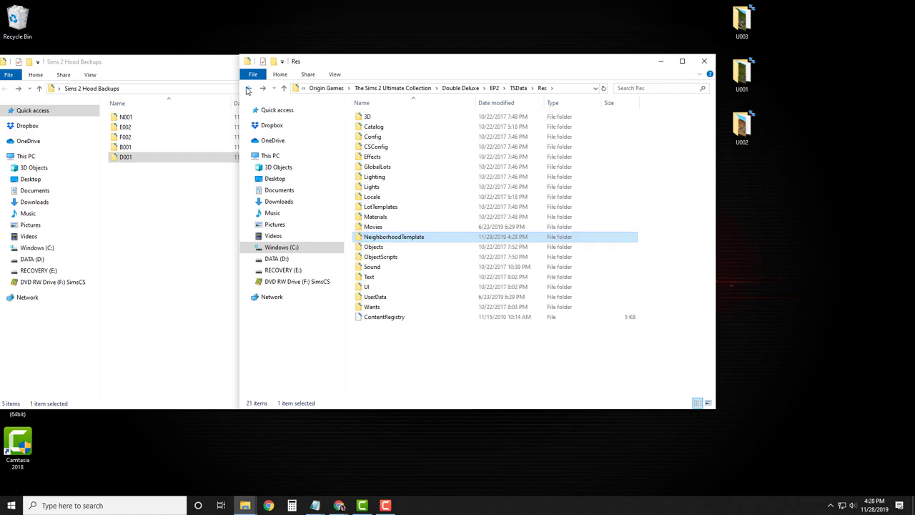
pyautogui.click(247, 89)
pyautogui.click(247, 89)
pyautogui.click(247, 89)
pyautogui.click(248, 89)
pyautogui.click(510, 361)
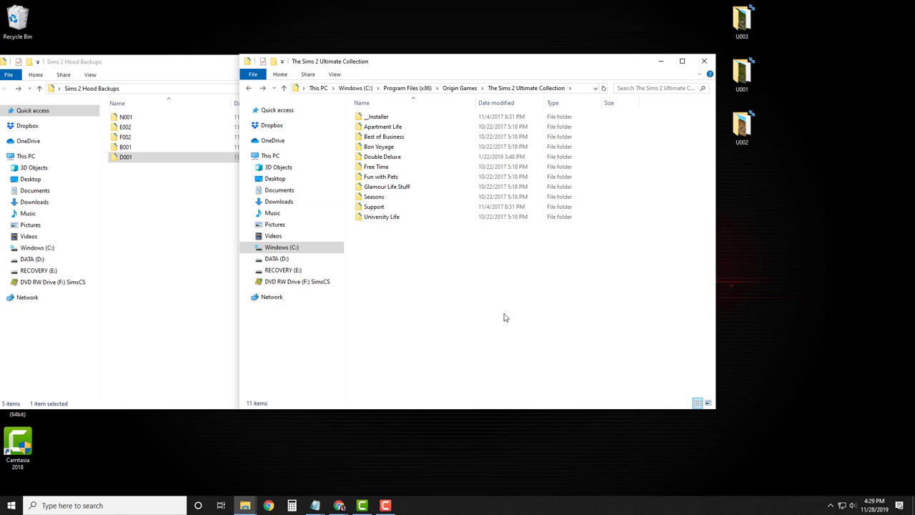
pyautogui.doubleClick(394, 217)
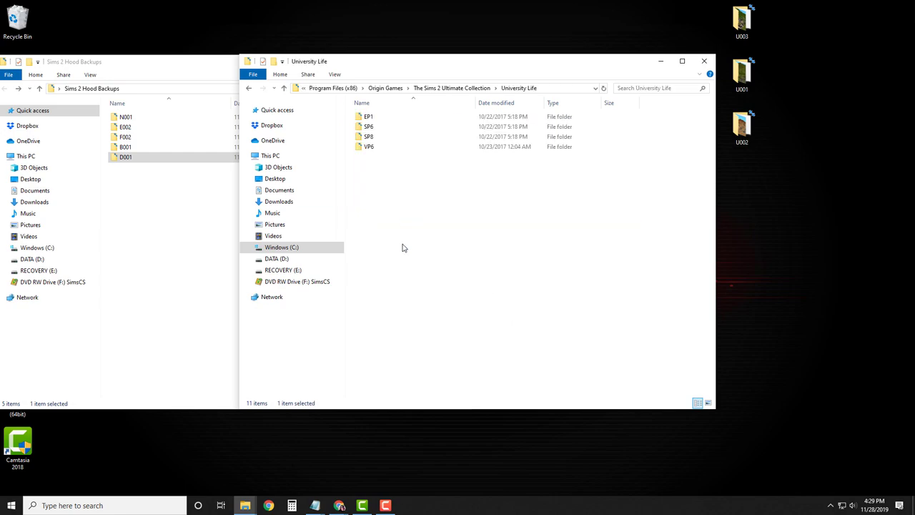
pyautogui.click(371, 119)
pyautogui.doubleClick(379, 119)
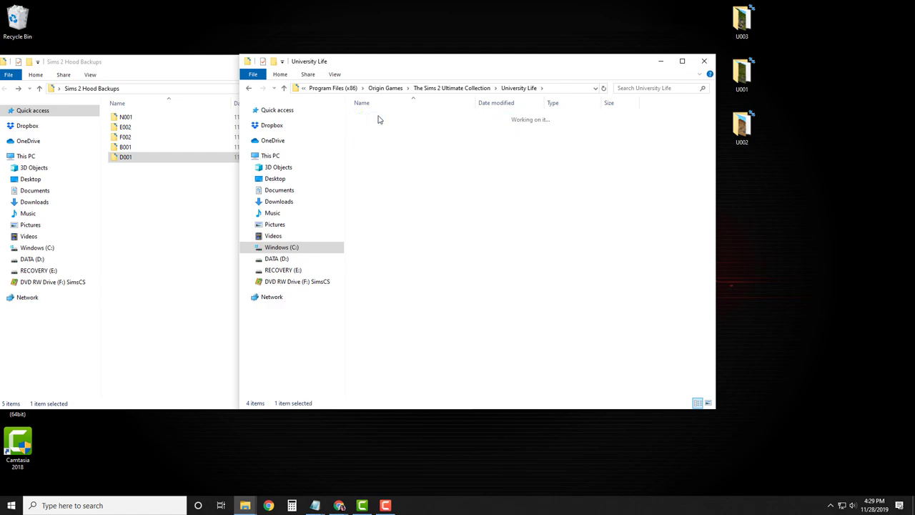
pyautogui.doubleClick(368, 120)
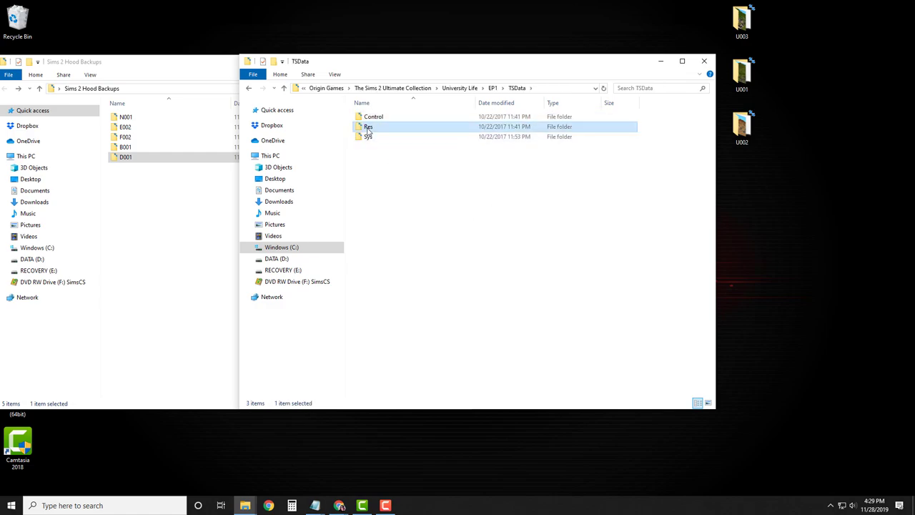
pyautogui.doubleClick(368, 127)
pyautogui.doubleClick(390, 226)
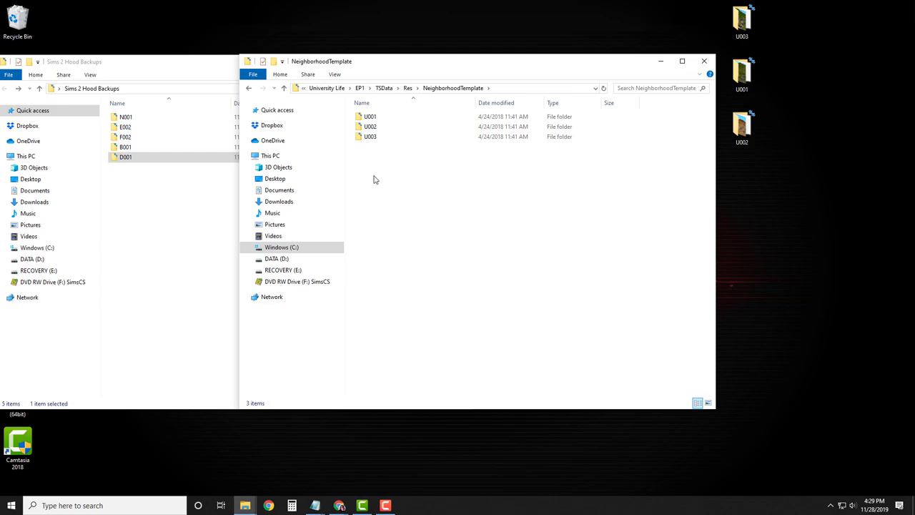
# Move EP1's original U001, U002 and U003 folders into Sims 2 Hood Backups and replace them with the desktop's clean templates.
pyautogui.moveTo(370, 155); pyautogui.dragTo(367, 120)
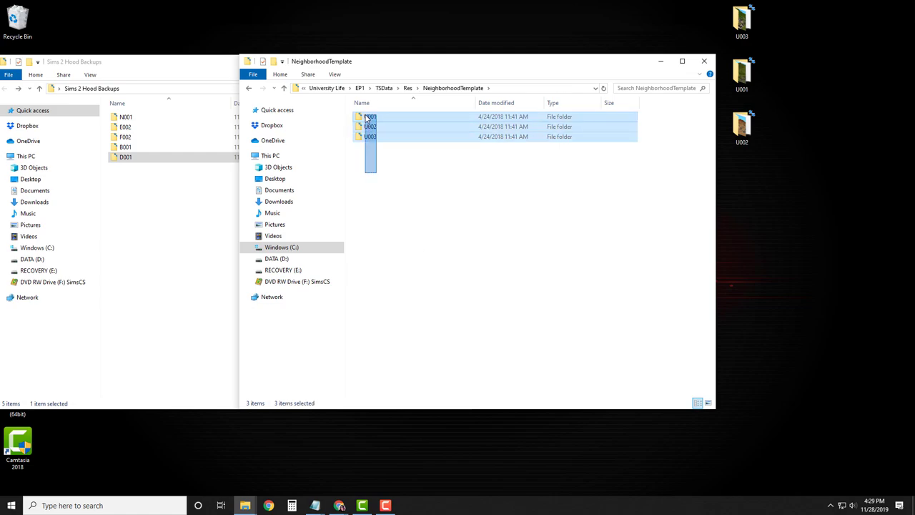
pyautogui.rightClick(370, 127)
pyautogui.click(389, 222)
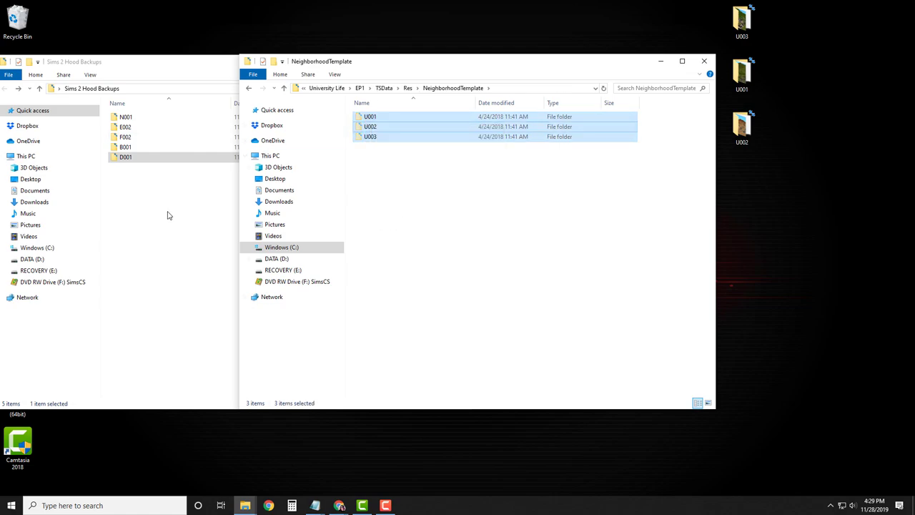
pyautogui.rightClick(167, 212)
pyautogui.click(192, 278)
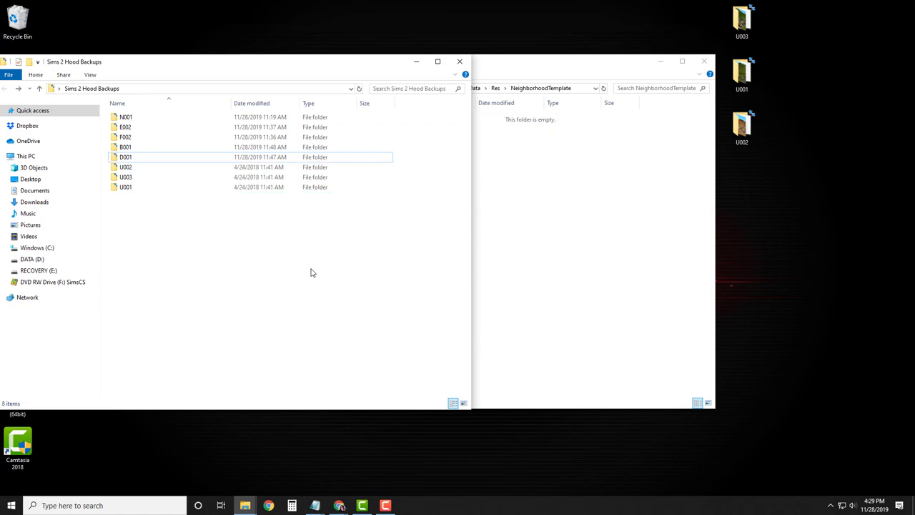
pyautogui.click(623, 219)
pyautogui.moveTo(791, 173); pyautogui.dragTo(431, 255)
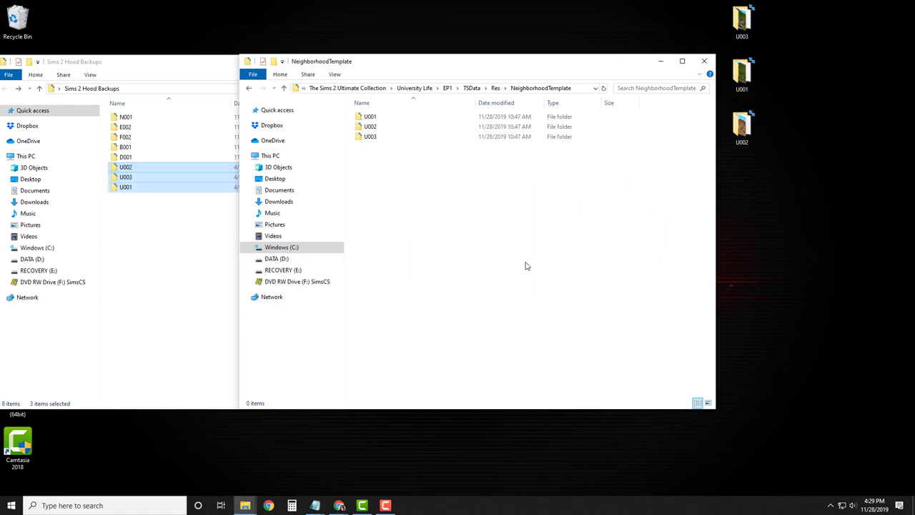
# Check the Characters subfolders of EP1's new U001, U002 and U003 folders and return to NeighborhoodTemplate.
pyautogui.doubleClick(370, 116)
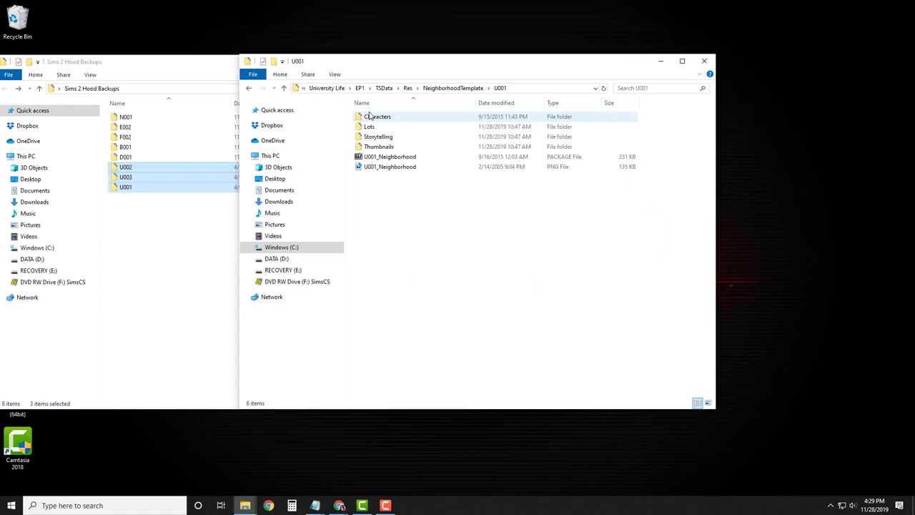
pyautogui.doubleClick(373, 115)
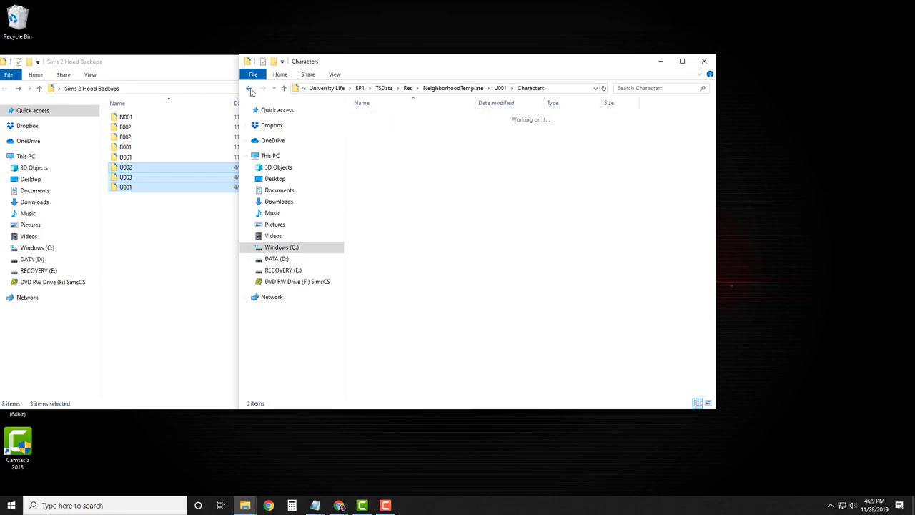
pyautogui.click(250, 91)
pyautogui.doubleClick(361, 118)
pyautogui.click(249, 88)
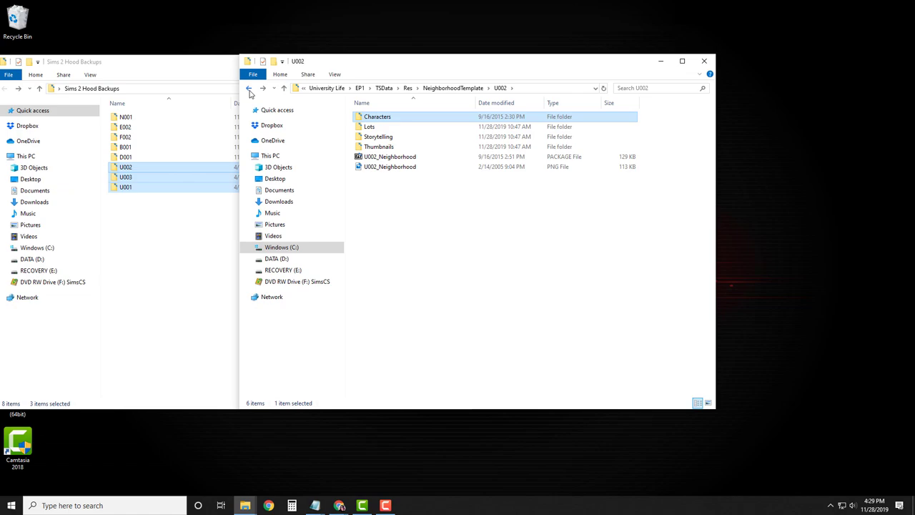
pyautogui.click(249, 91)
pyautogui.doubleClick(380, 137)
pyautogui.click(389, 119)
pyautogui.doubleClick(388, 120)
pyautogui.click(249, 88)
pyautogui.click(249, 89)
pyautogui.click(443, 246)
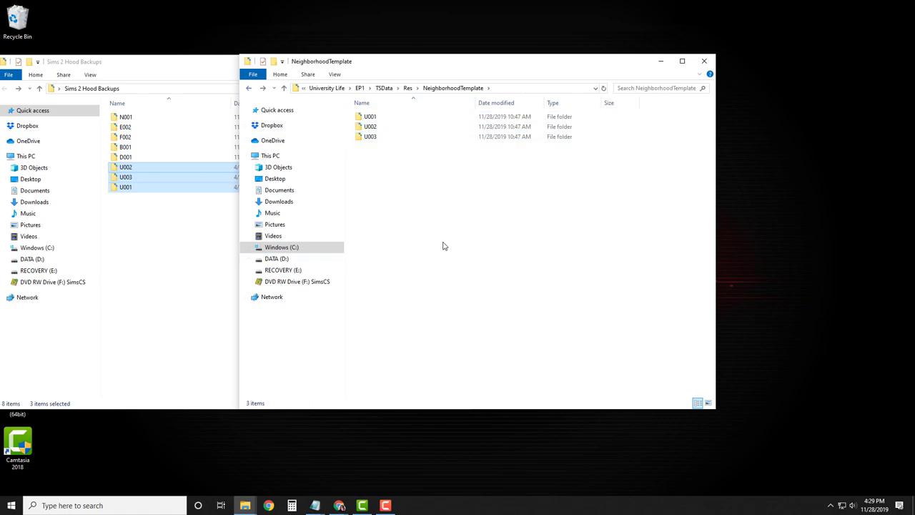
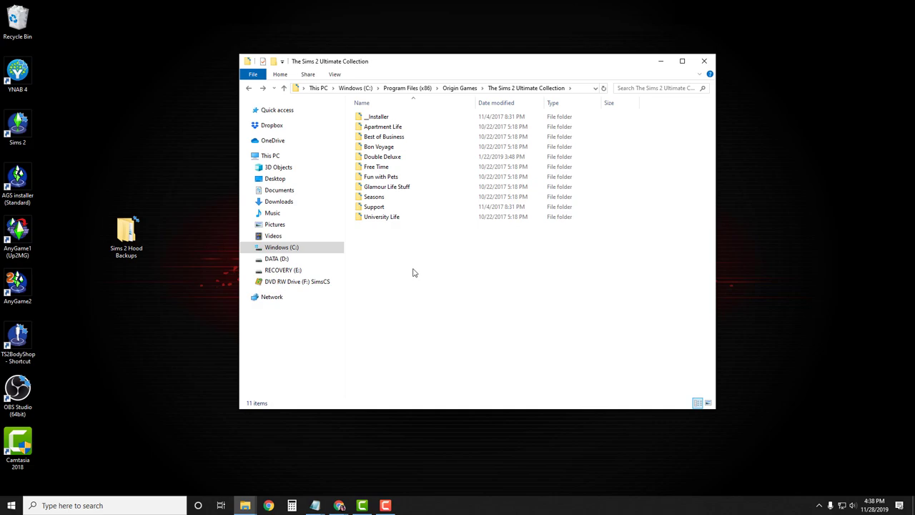
# Launch The Sims 2 from the desktop and start creating a new custom neighborhood.
pyautogui.doubleClick(18, 127)
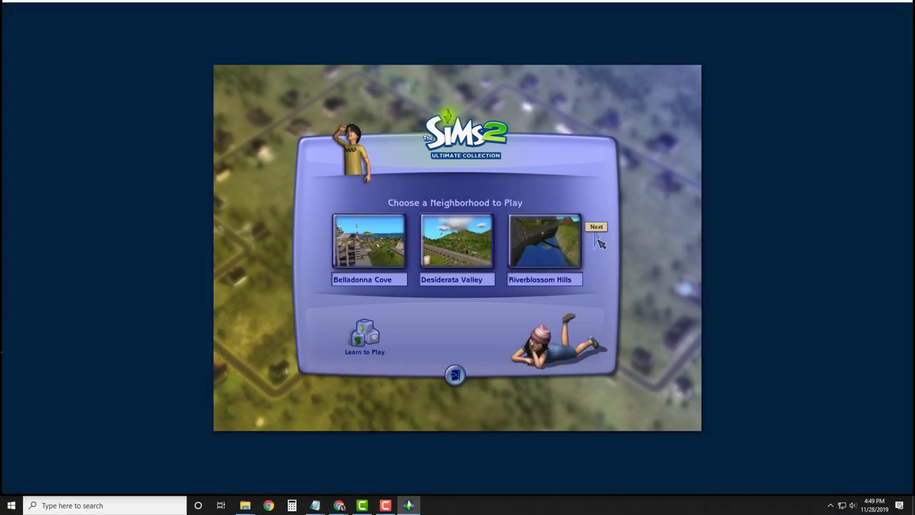
pyautogui.click(599, 243)
pyautogui.click(599, 243)
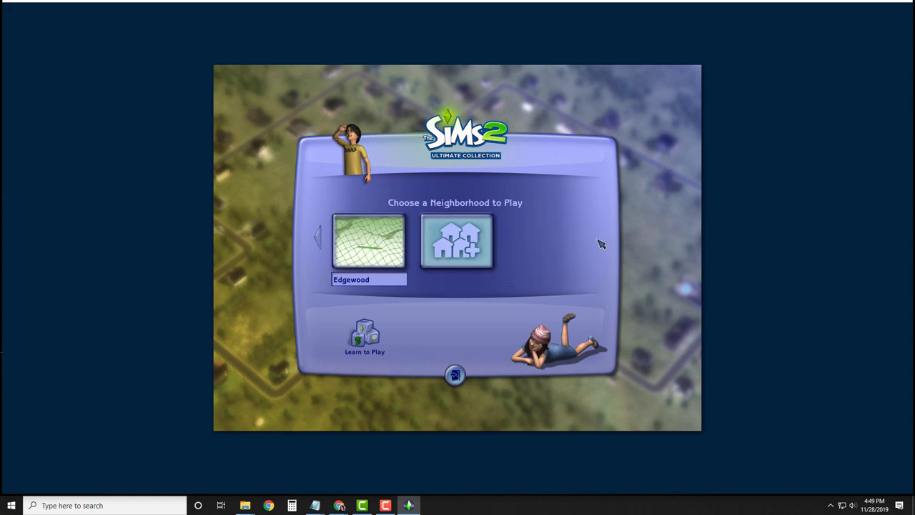
pyautogui.click(456, 251)
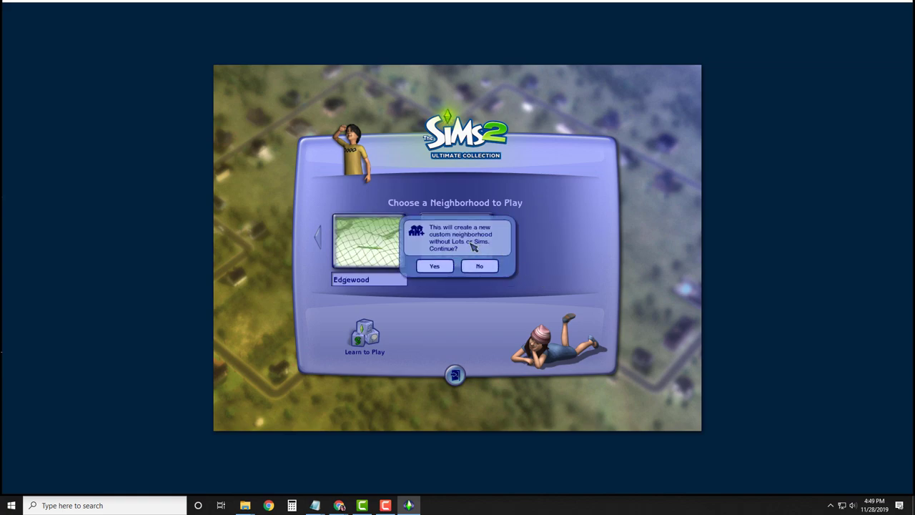
pyautogui.click(439, 266)
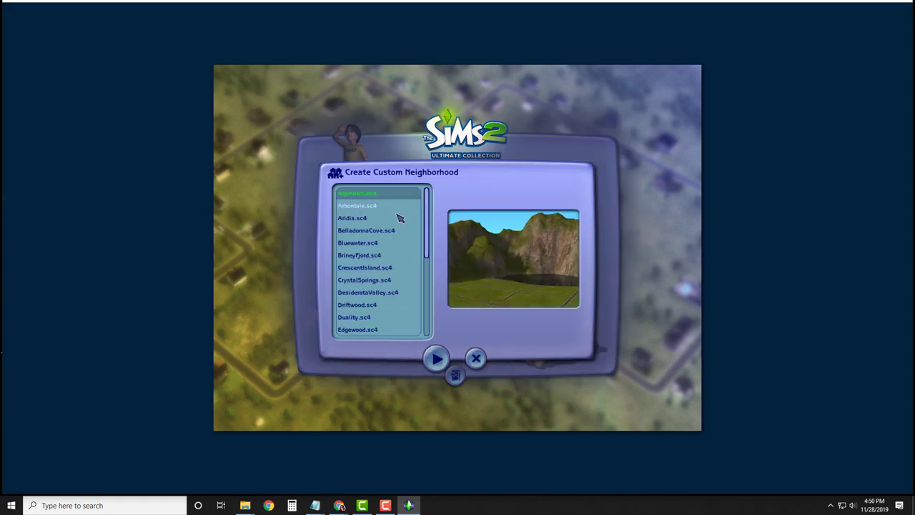
# Create the custom neighborhood Test from Edgewood.sc4 with the Lush terrain type, and dismiss the introductory dialogs.
pyautogui.moveTo(432, 222); pyautogui.dragTo(434, 261)
pyautogui.click(432, 259)
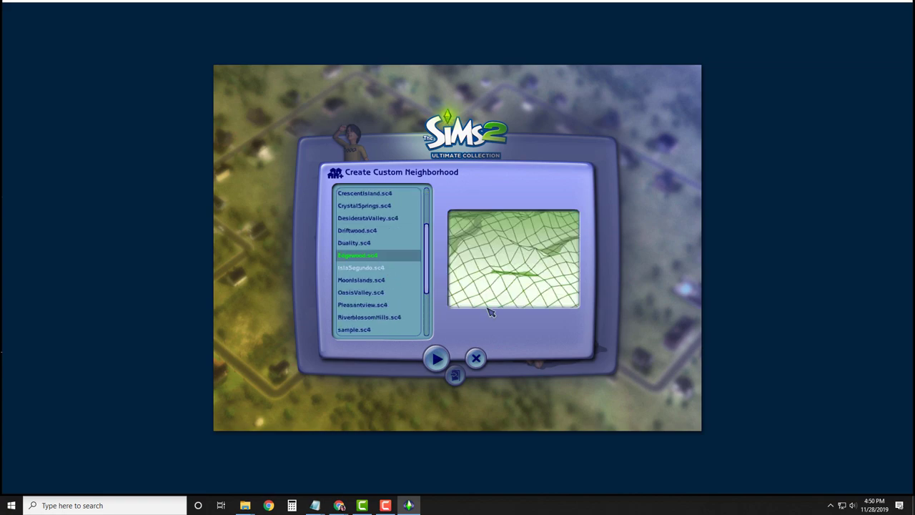
pyautogui.click(456, 374)
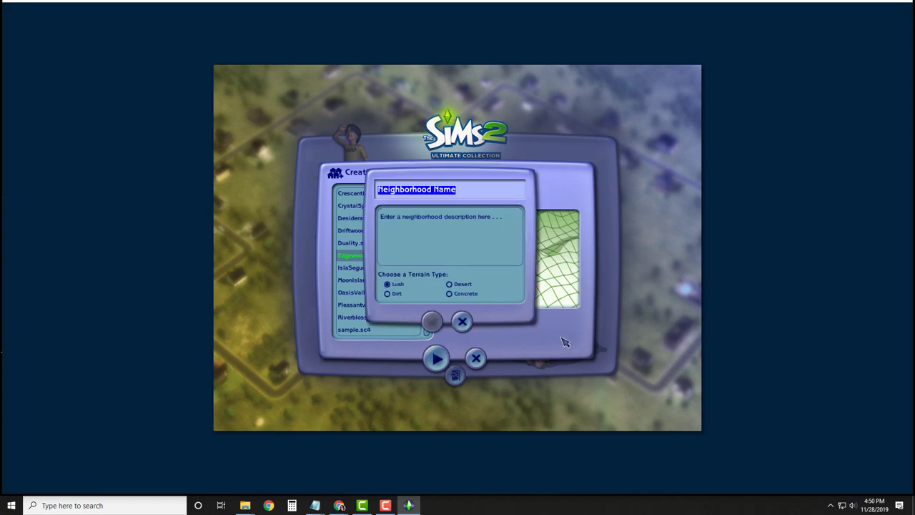
pyautogui.write('Test')
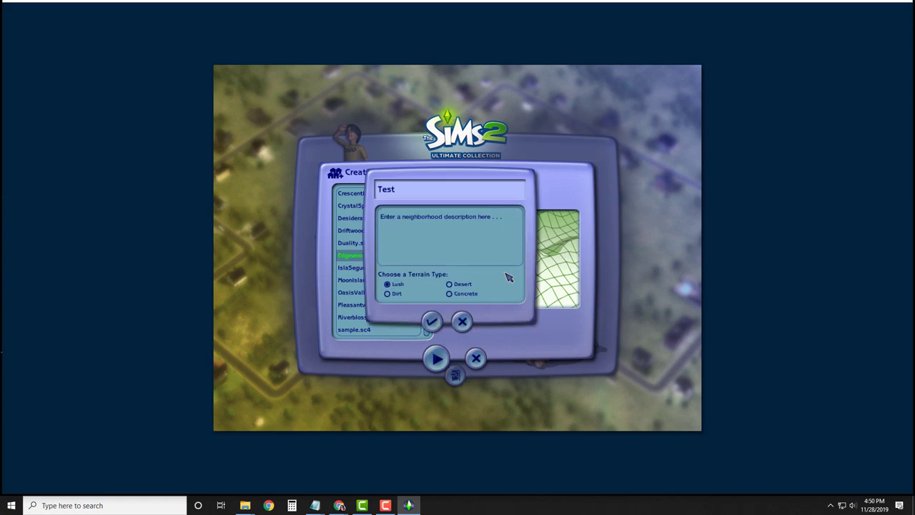
pyautogui.click(432, 322)
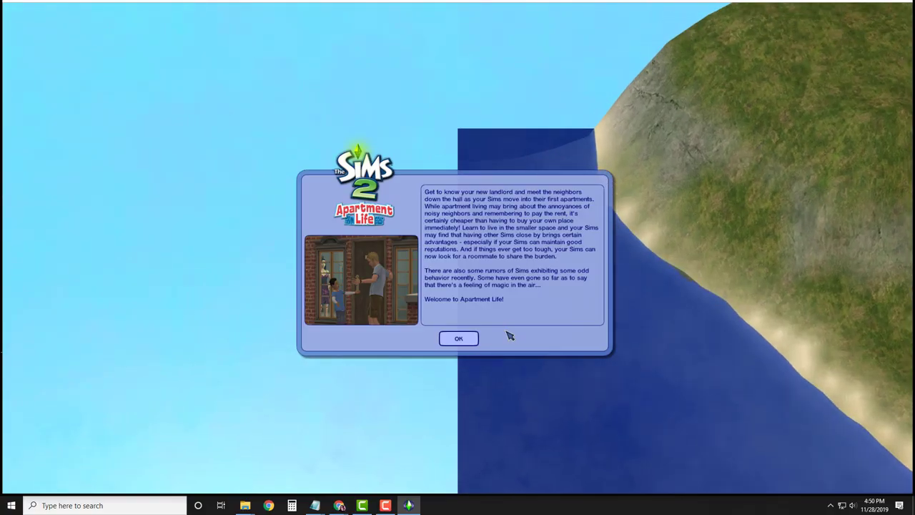
pyautogui.click(460, 337)
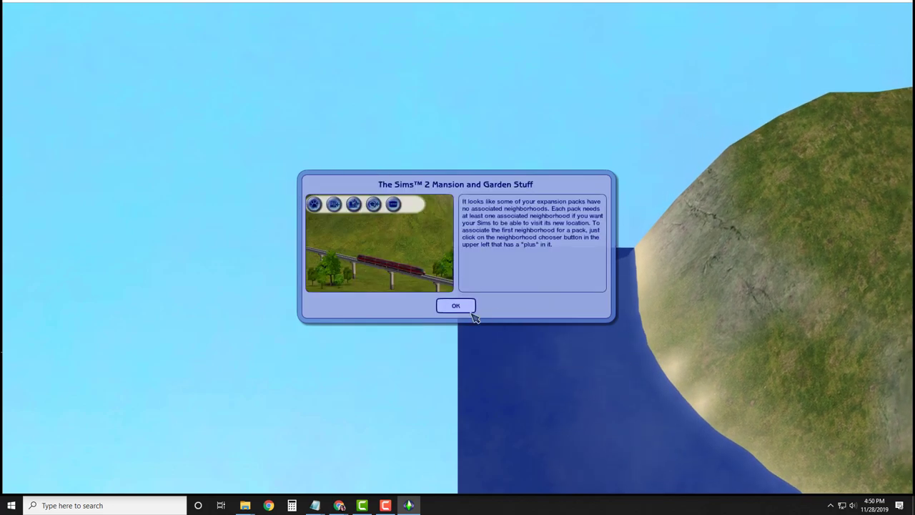
pyautogui.press('Return')
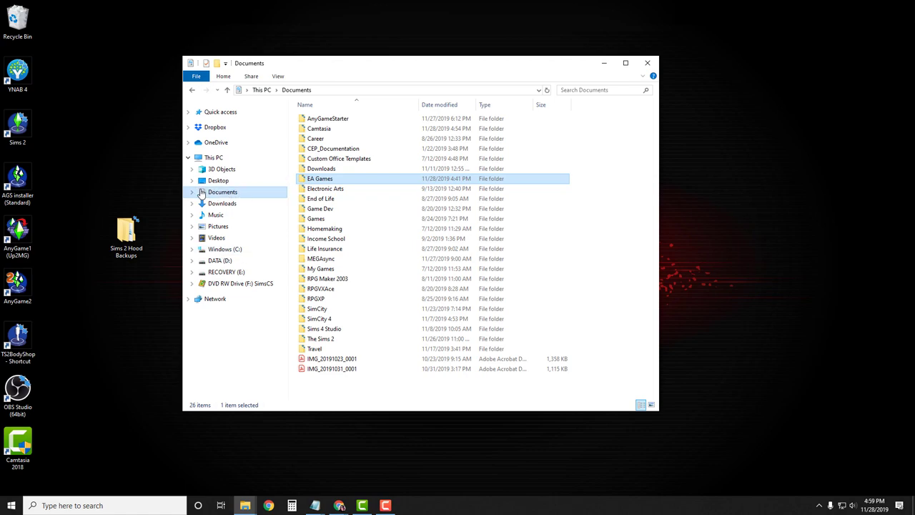
# Open the Neighborhoods folder of The Sims 2 Ultimate Collection in EA Games and identify the new neighborhood's folder by comparing N004 and N020.
pyautogui.doubleClick(320, 180)
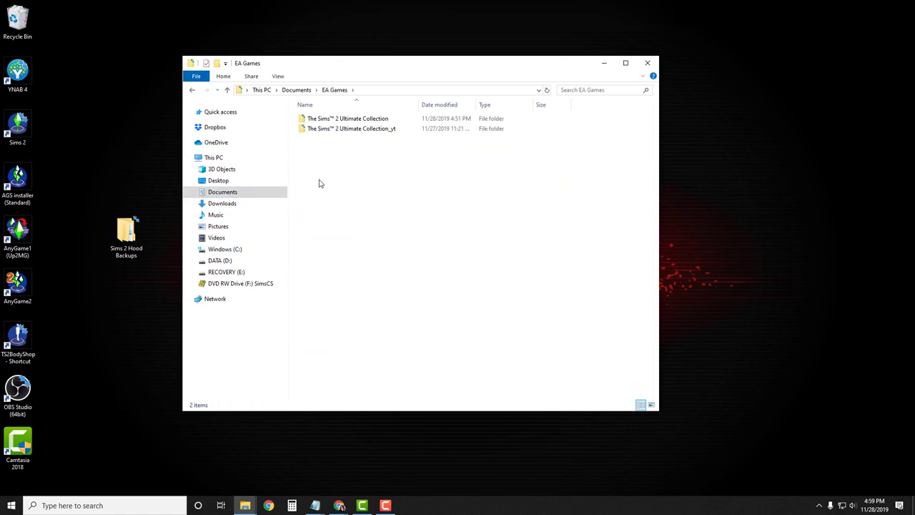
pyautogui.doubleClick(336, 119)
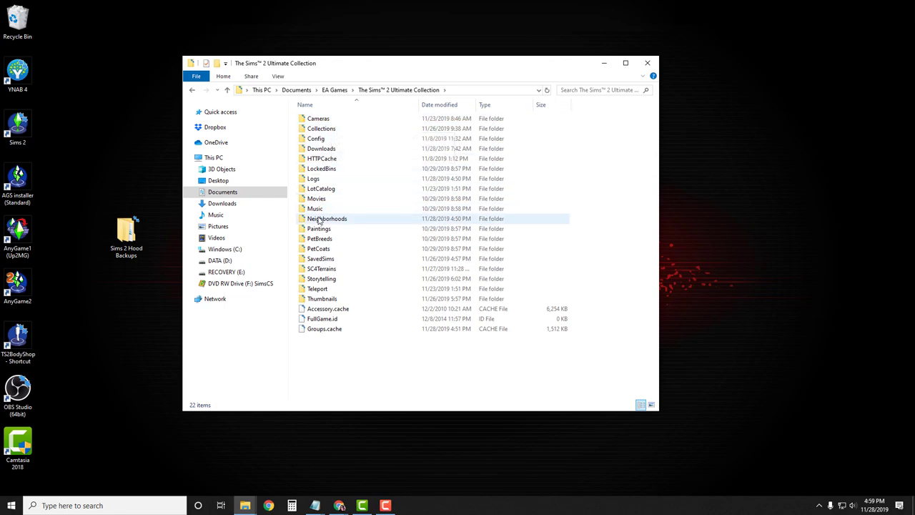
pyautogui.doubleClick(319, 220)
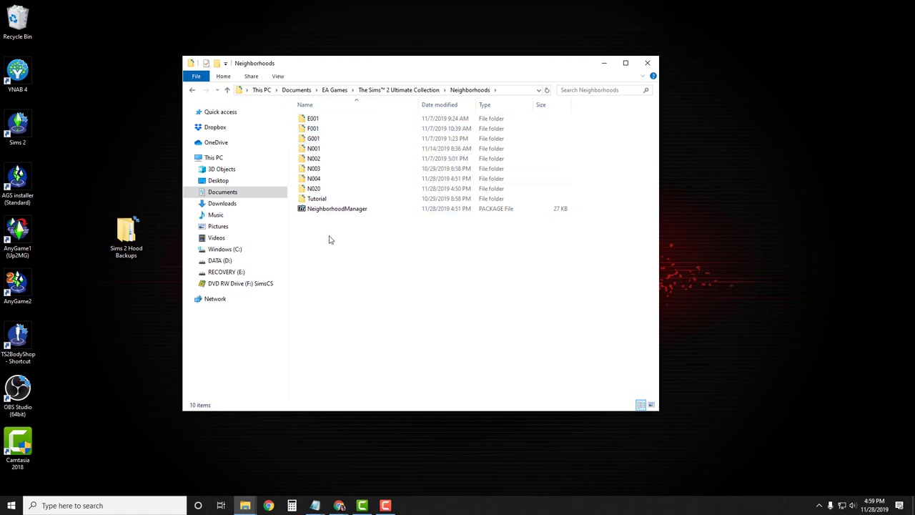
pyautogui.click(327, 179)
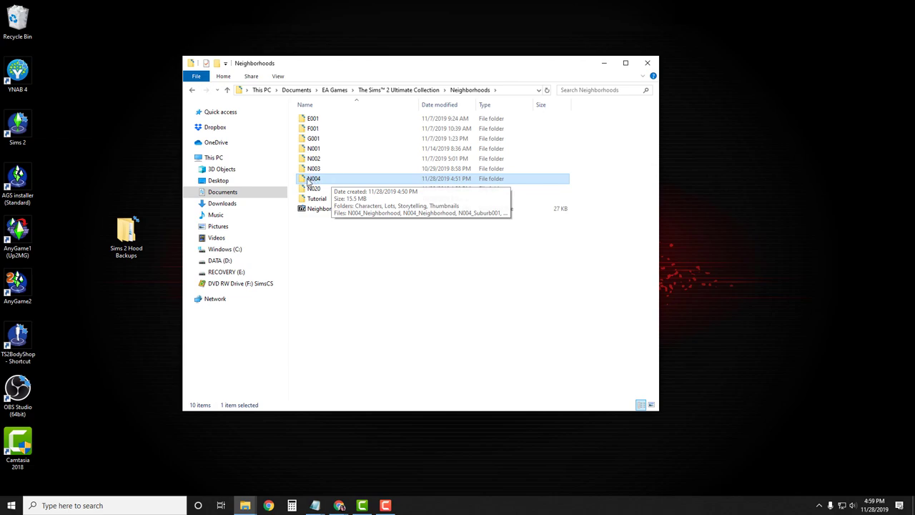
pyautogui.click(314, 299)
pyautogui.click(313, 190)
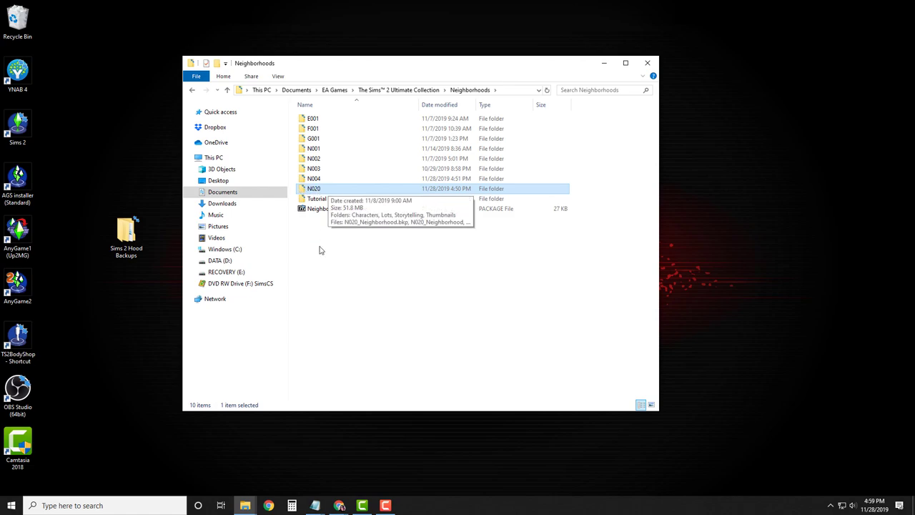
pyautogui.click(316, 179)
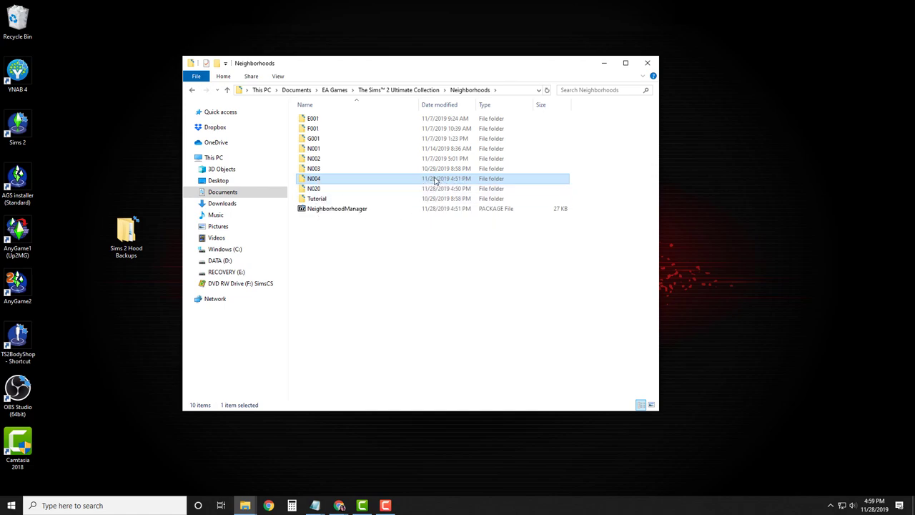
# Check the Characters subfolder of the N004 neighborhood folder and return to Neighborhoods.
pyautogui.doubleClick(317, 181)
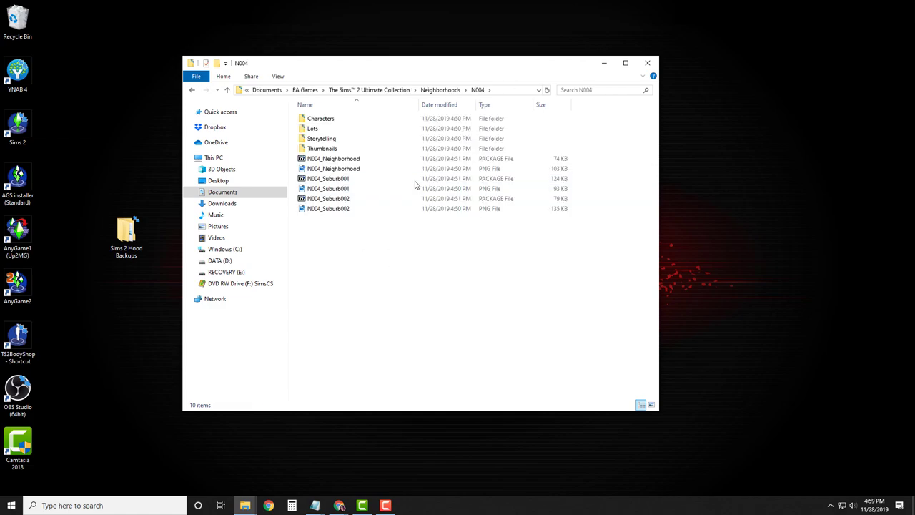
pyautogui.doubleClick(332, 122)
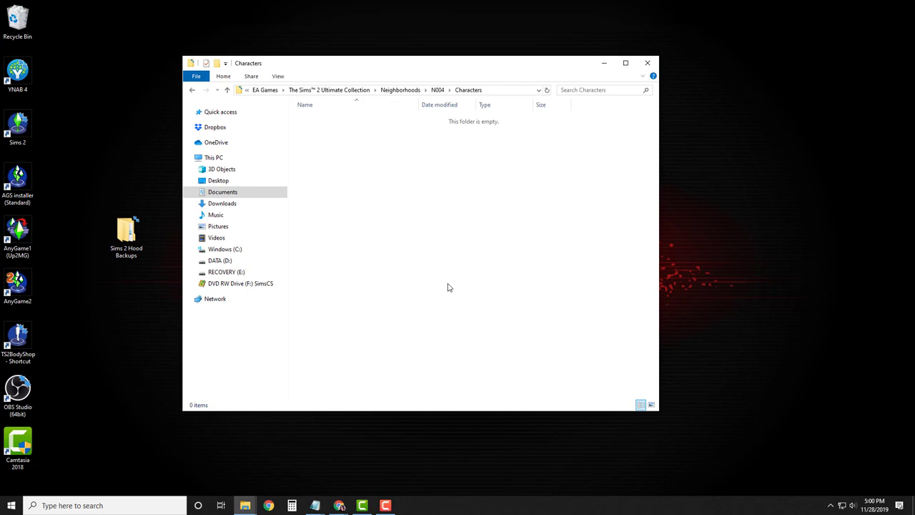
pyautogui.click(192, 90)
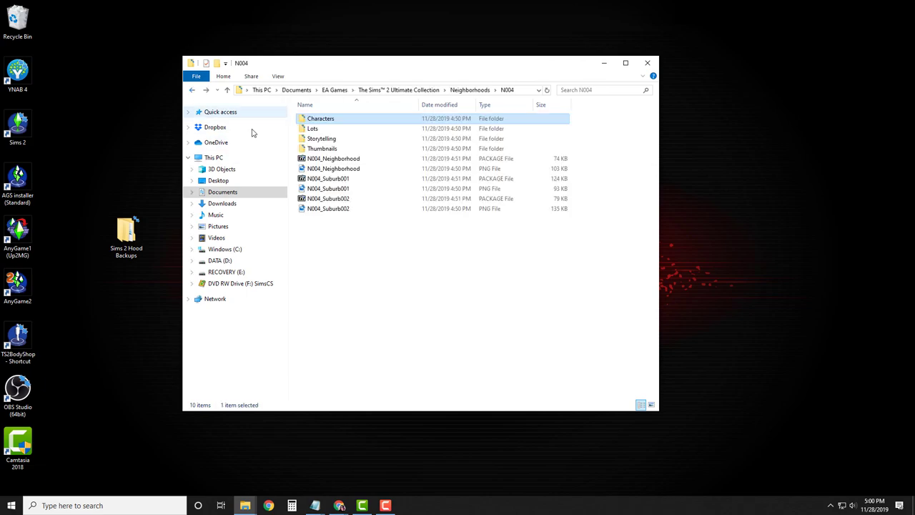
pyautogui.click(192, 90)
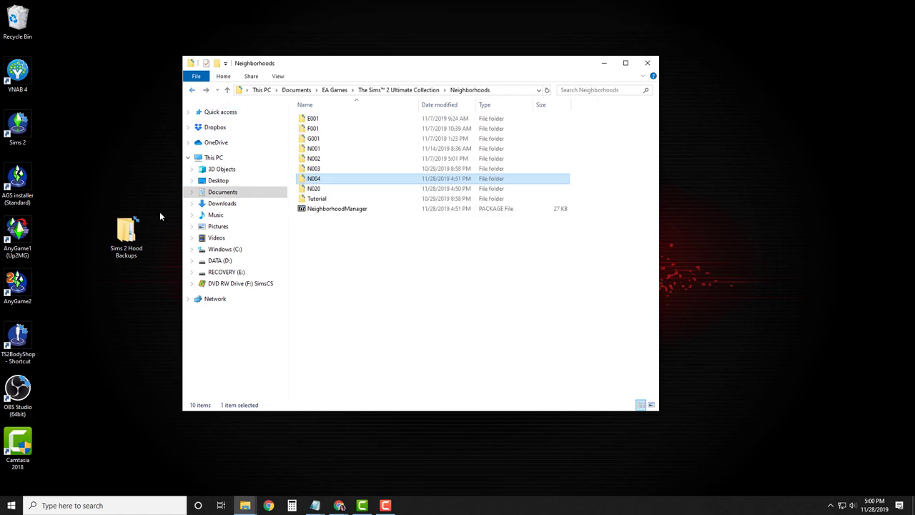
# Open The Sims 2 folder in Documents and select the Sims 2 Hood Backups folder on the desktop.
pyautogui.click(128, 247)
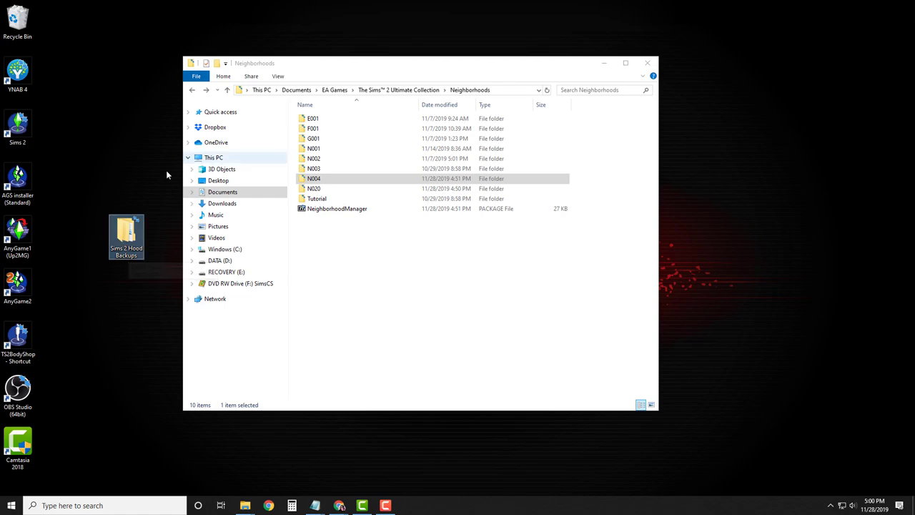
pyautogui.click(191, 90)
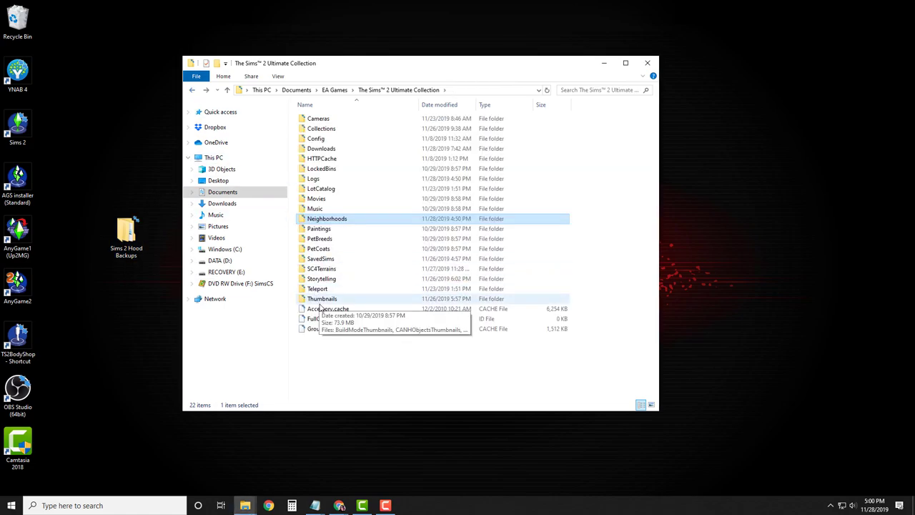
pyautogui.click(191, 94)
pyautogui.click(191, 93)
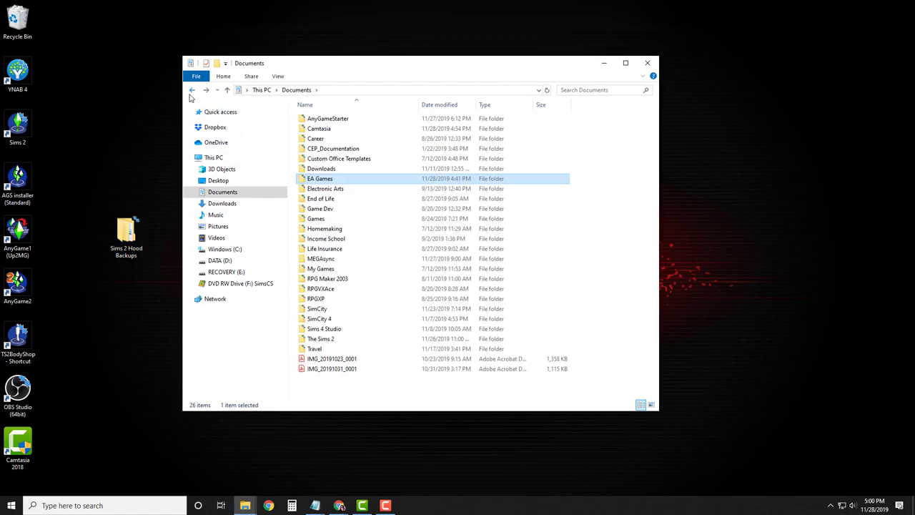
pyautogui.doubleClick(323, 339)
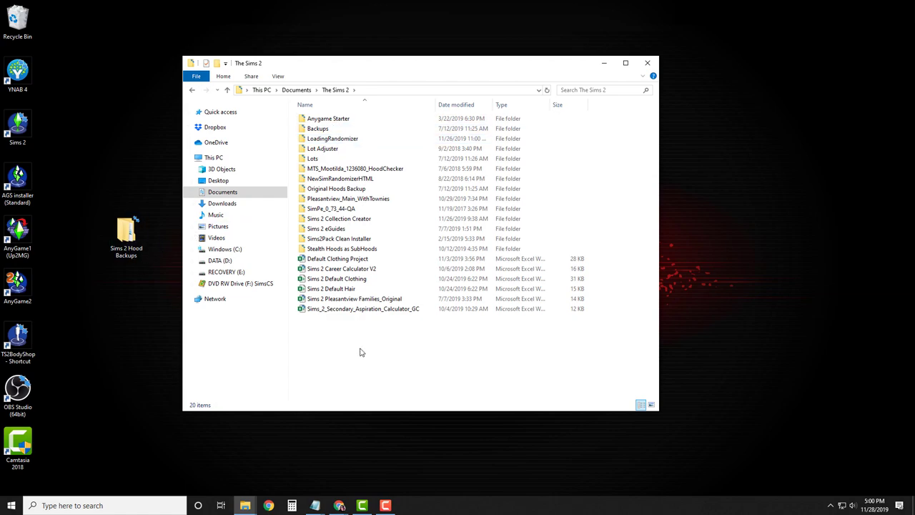
pyautogui.click(133, 240)
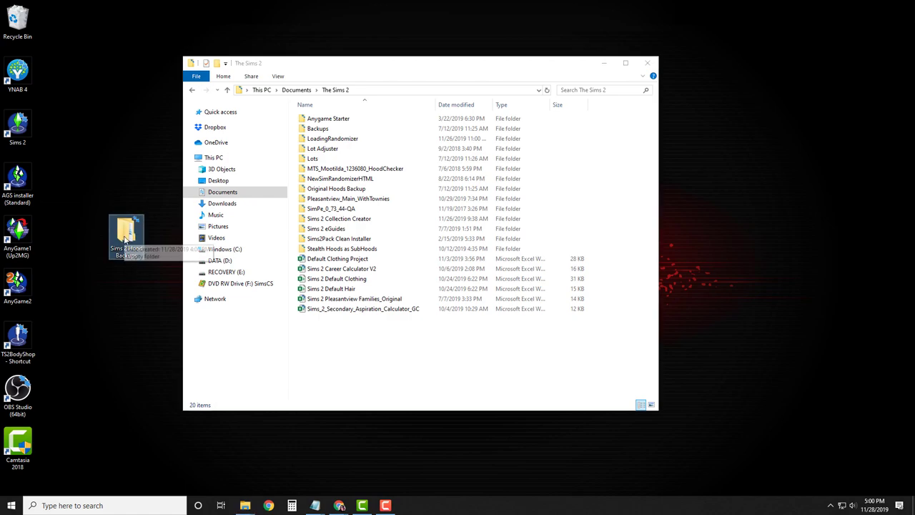